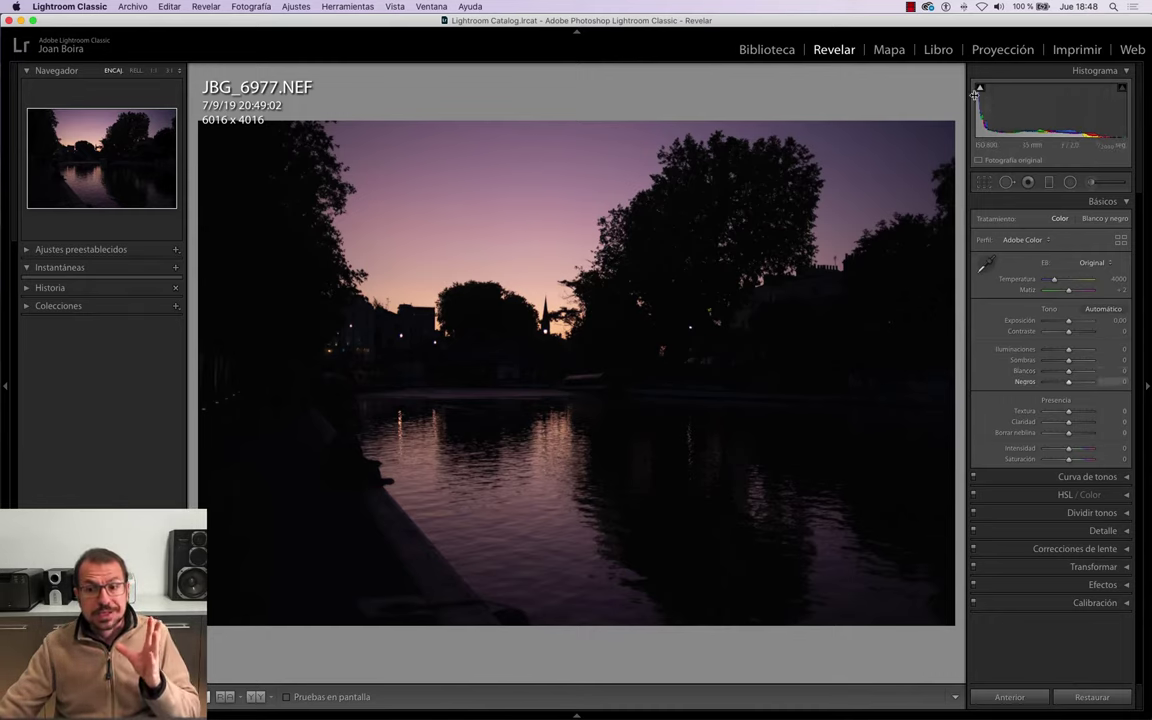
- Turn on the histogram's shadow clipping warning, then go back to the previous photo, JBG_6976.NEF
click(979, 90)
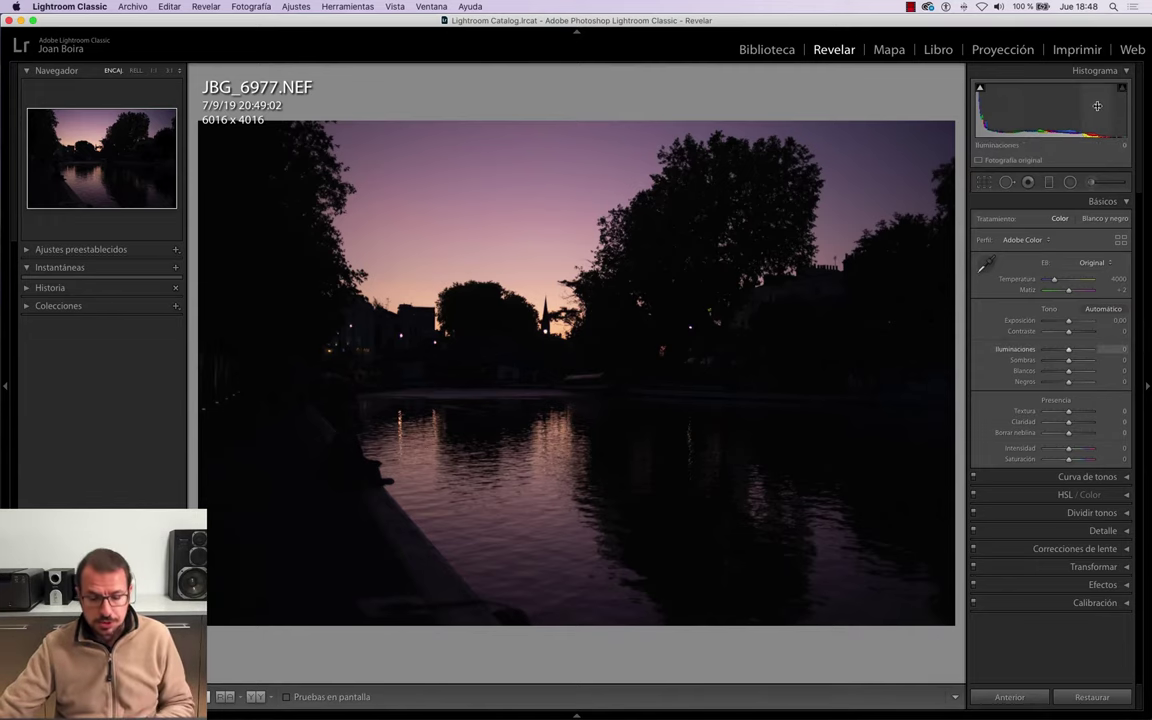
key(Left)
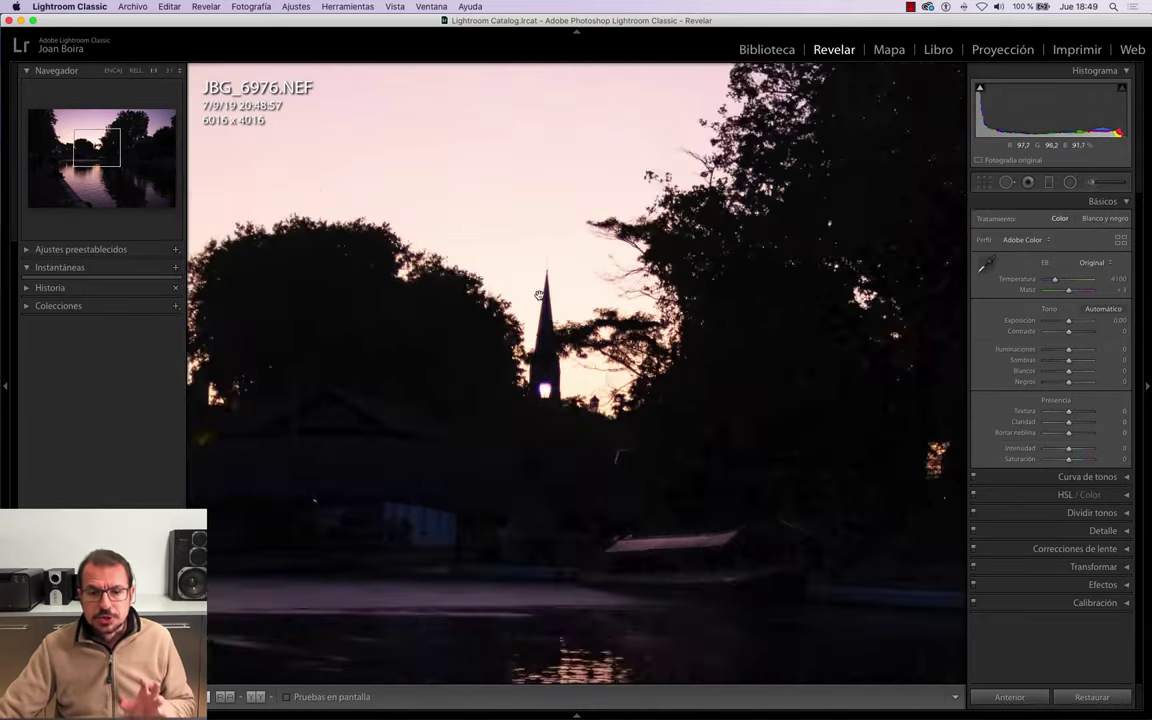
- Zoom in on the church steeple of JBG_6976.NEF, briefly comparing with JBG_6977.NEF
click(545, 300)
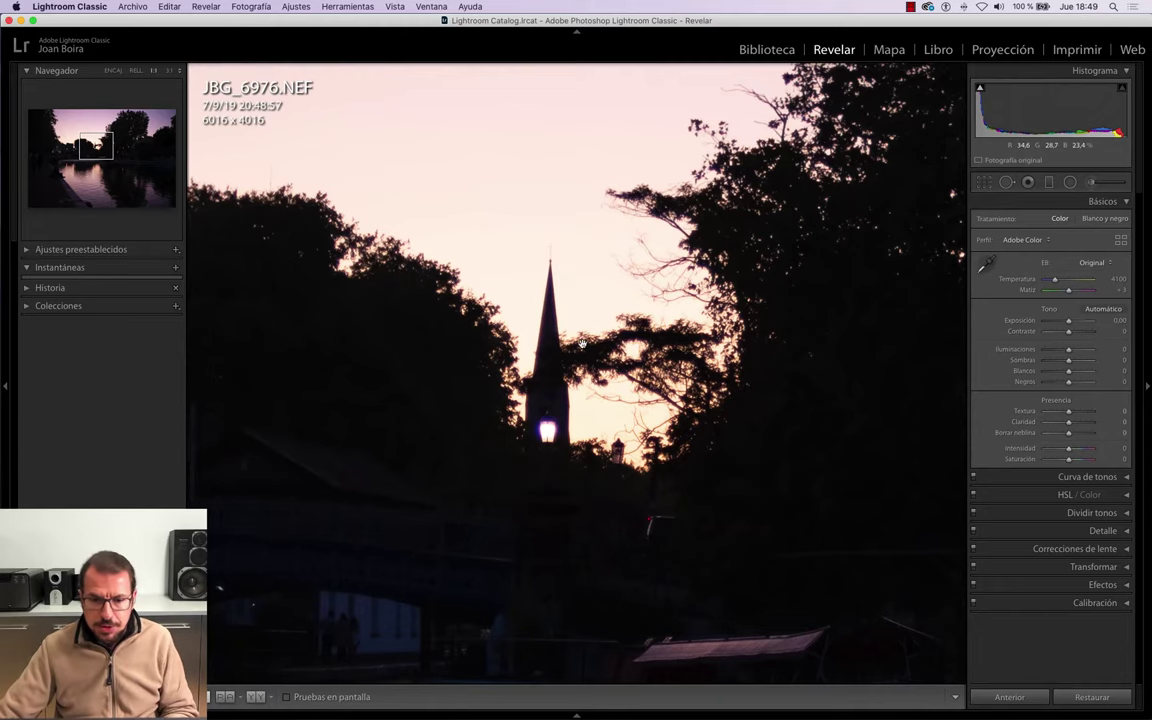
key(Right)
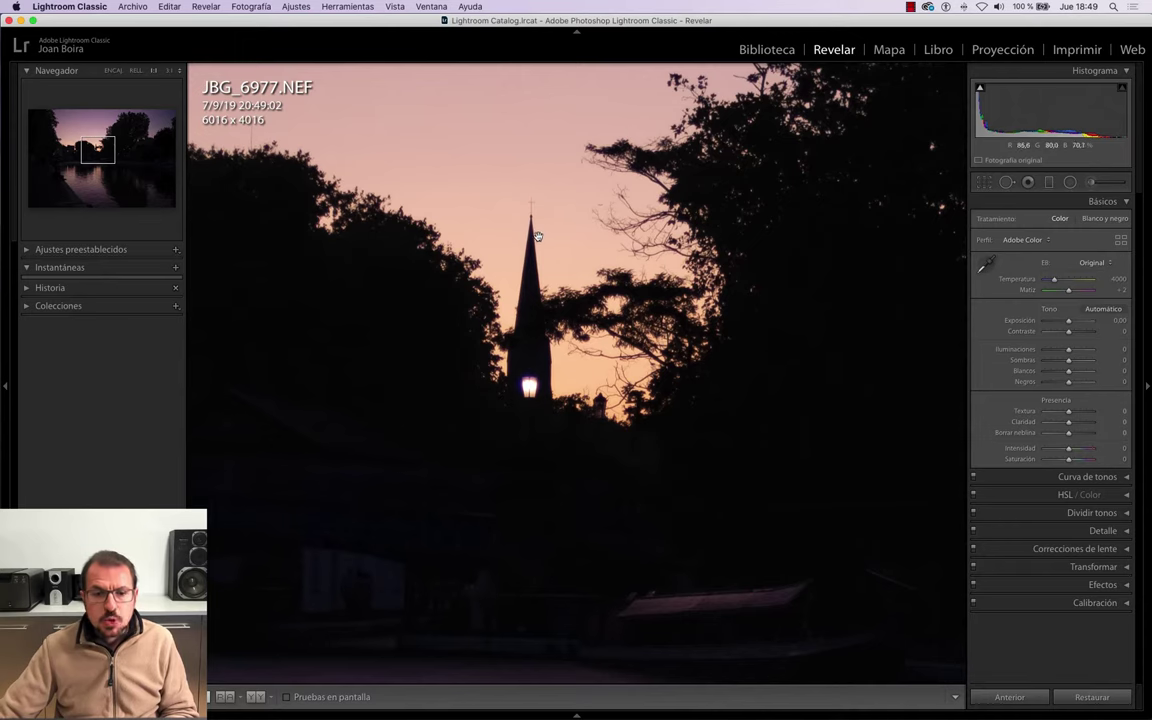
key(Left)
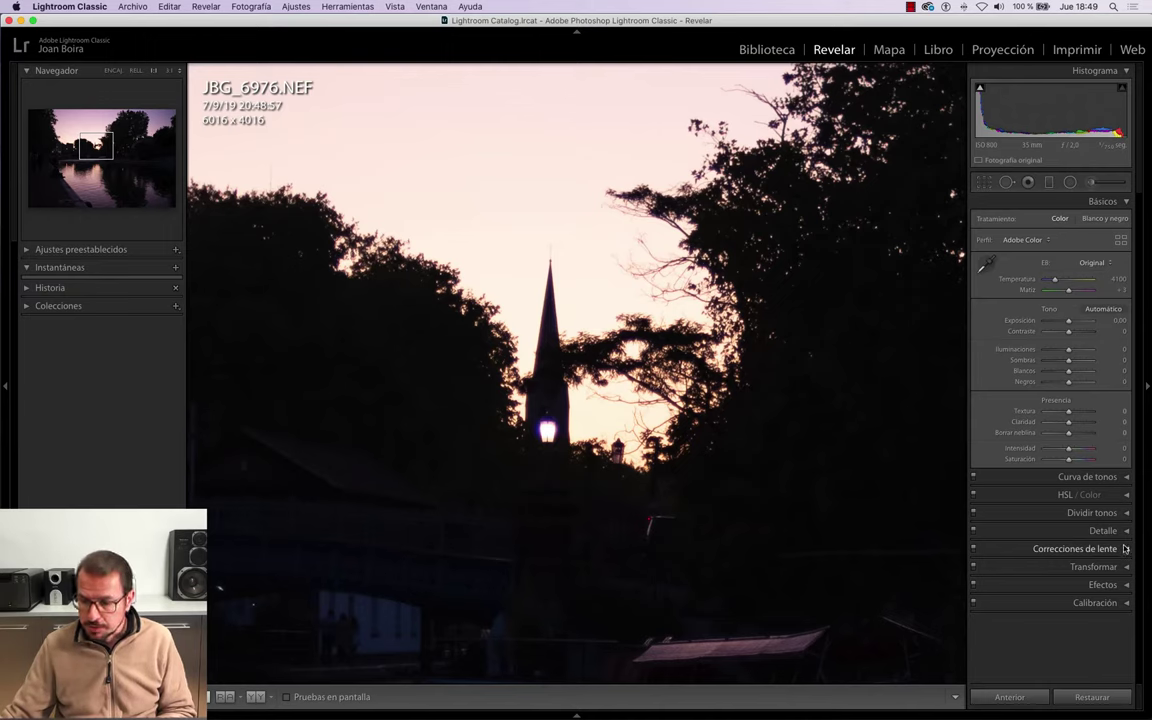
- Enable chromatic aberration removal and lens profile corrections on JBG_6976.NEF
click(1125, 550)
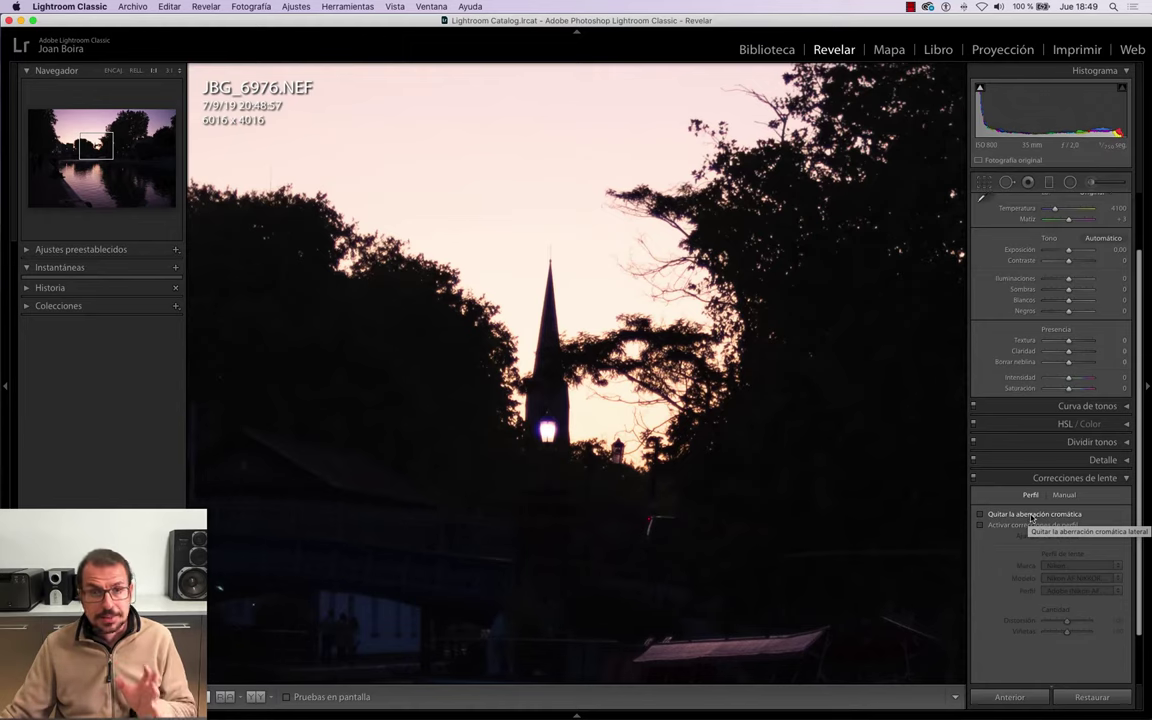
click(1031, 516)
click(1029, 526)
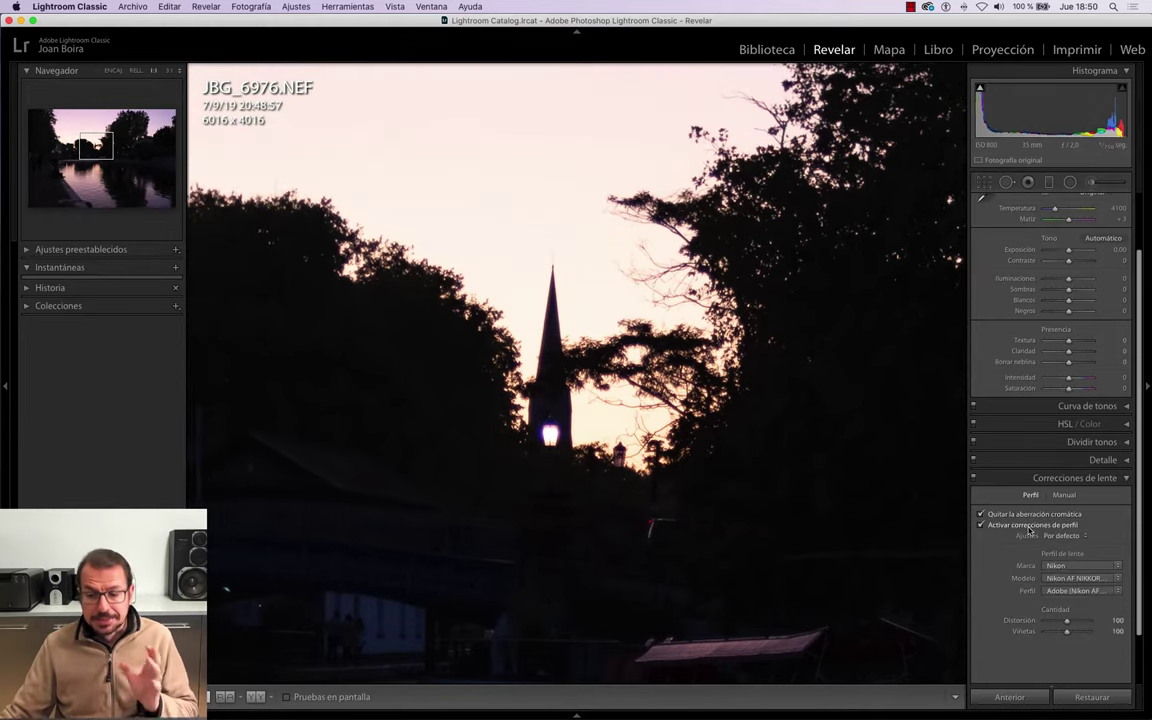
click(1064, 497)
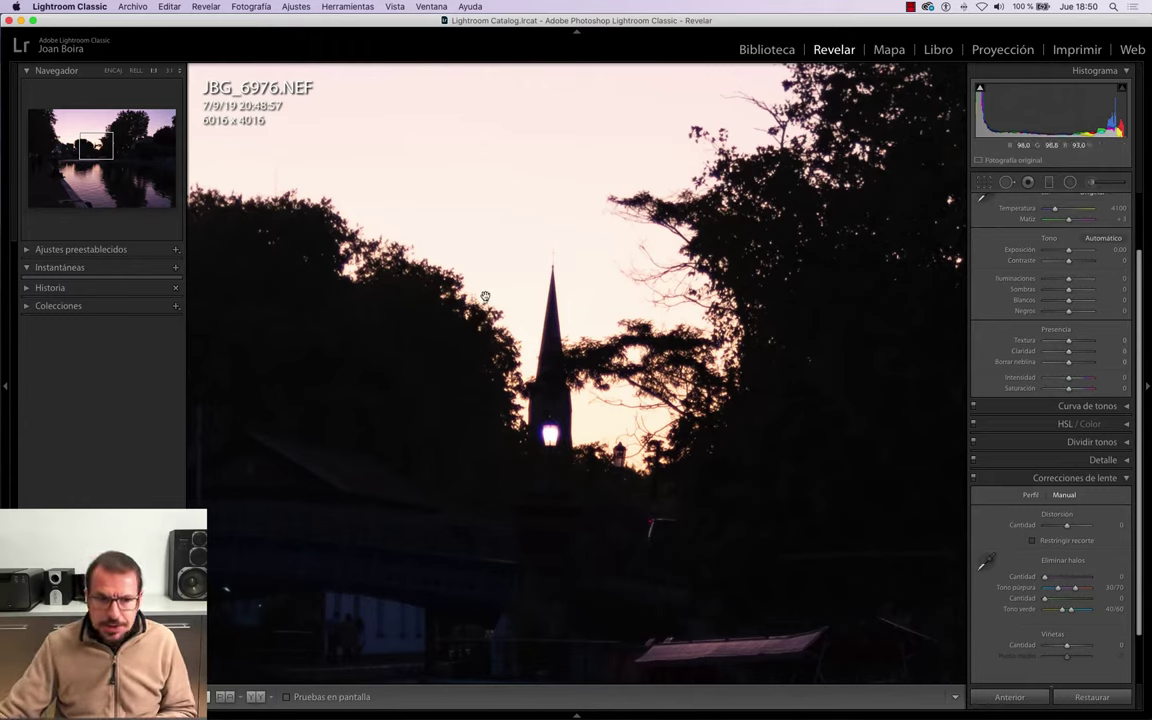
- Zoom closer on the spire, view the before version, and move on to JBG_6977.NEF
click(171, 71)
click(173, 71)
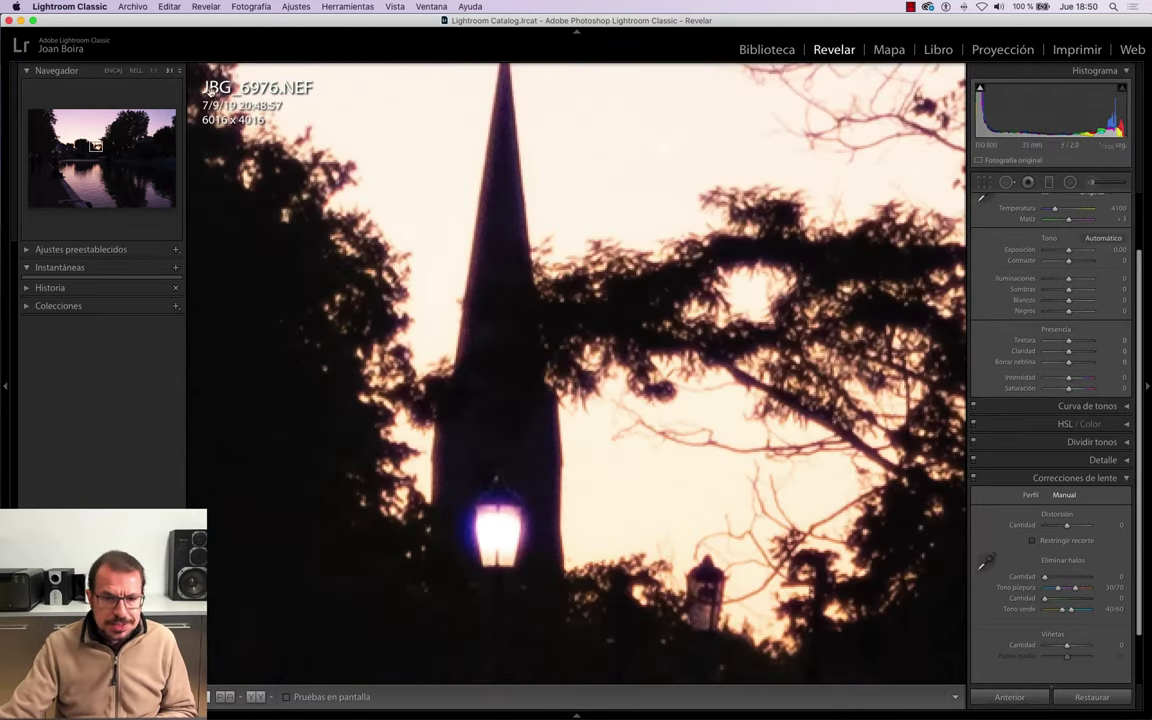
drag(543, 190, 635, 278)
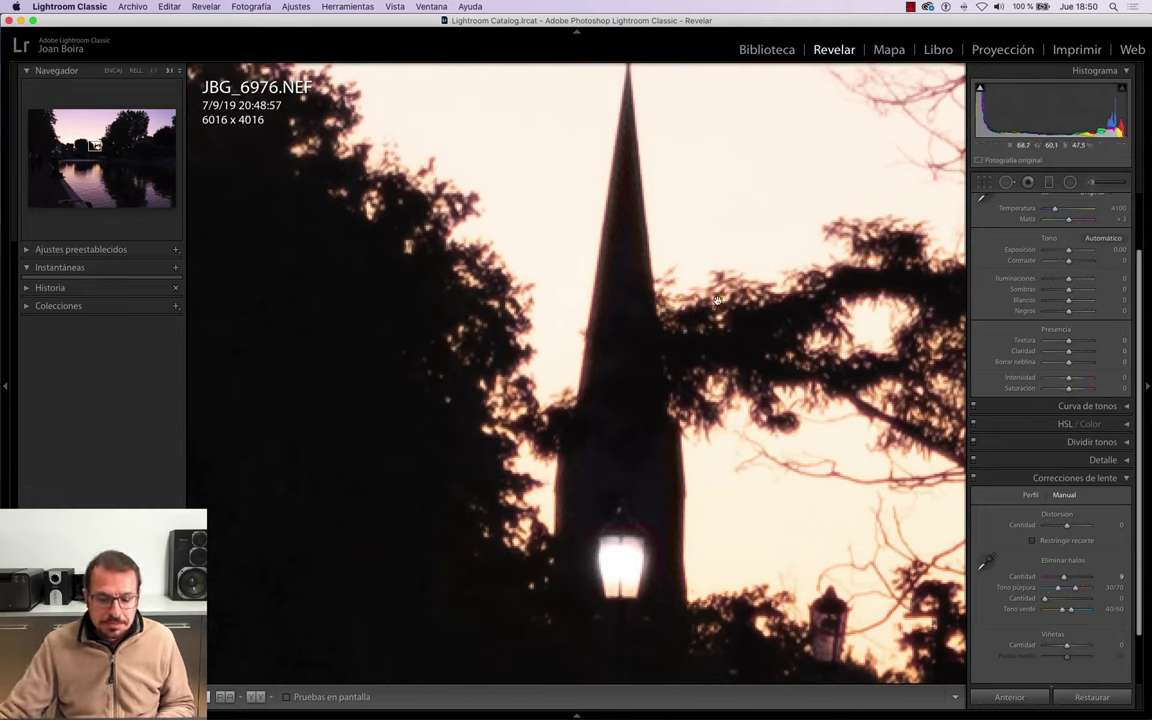
key(backslash)
key(Right)
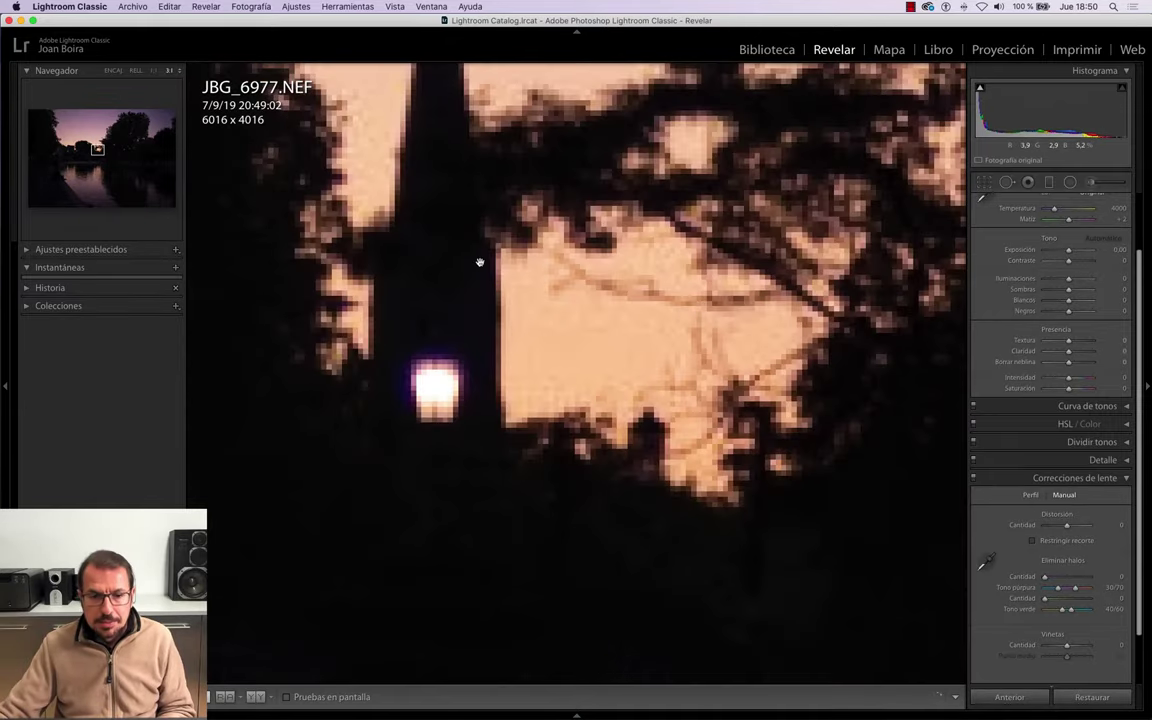
- Enable chromatic aberration removal and Nikon profile corrections, and set purple defringe amount to 6
drag(450, 228, 652, 341)
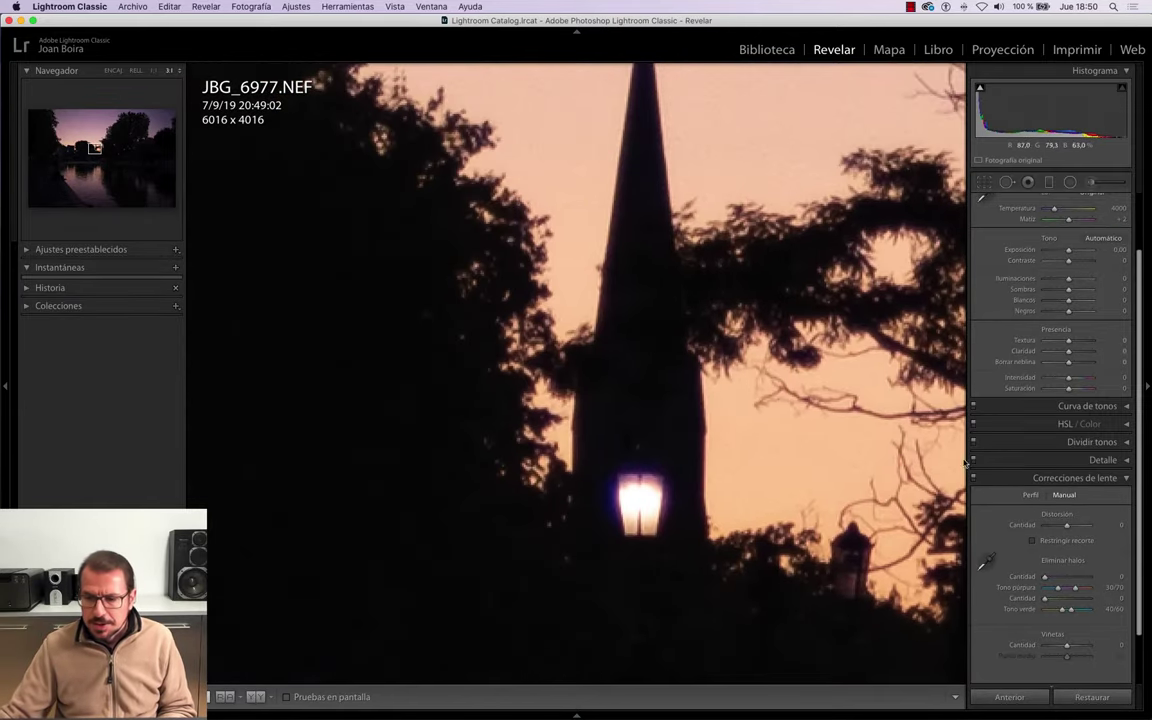
click(1029, 494)
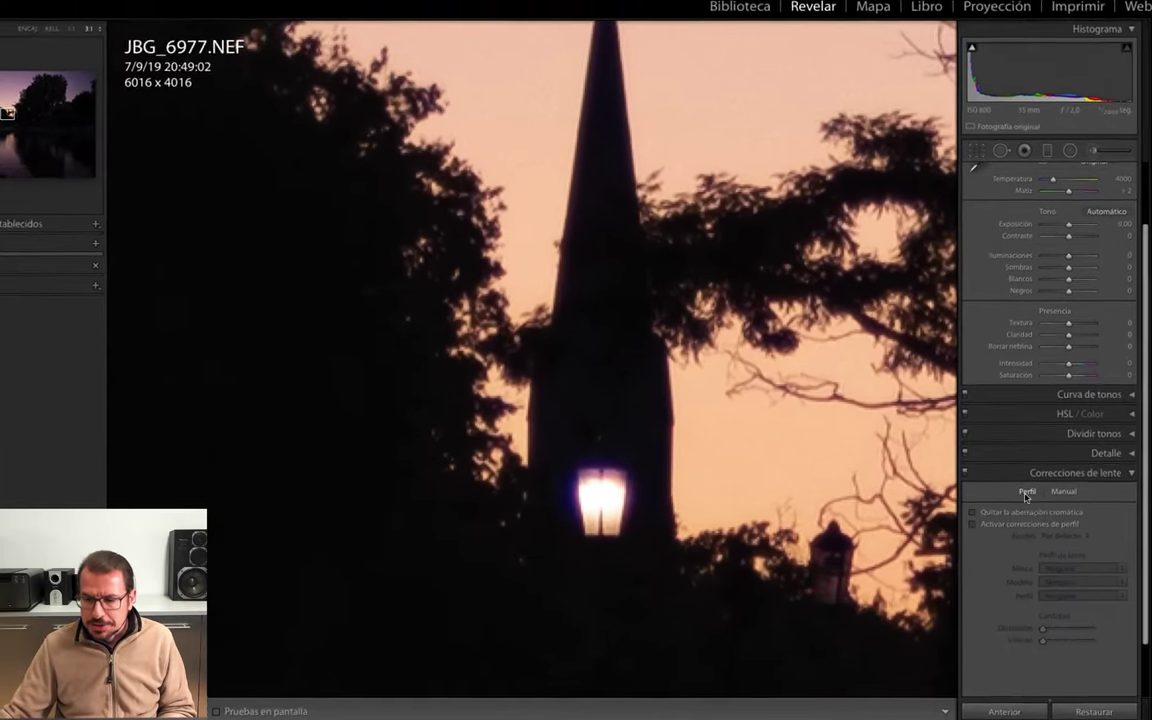
click(1020, 513)
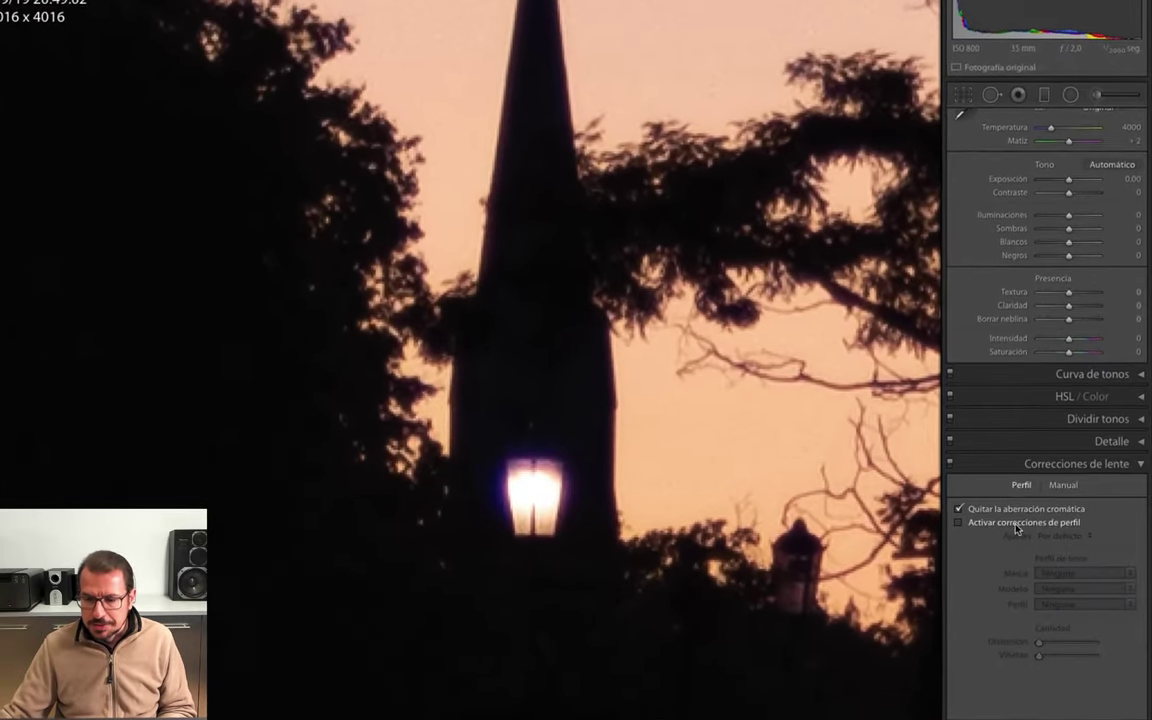
click(1013, 525)
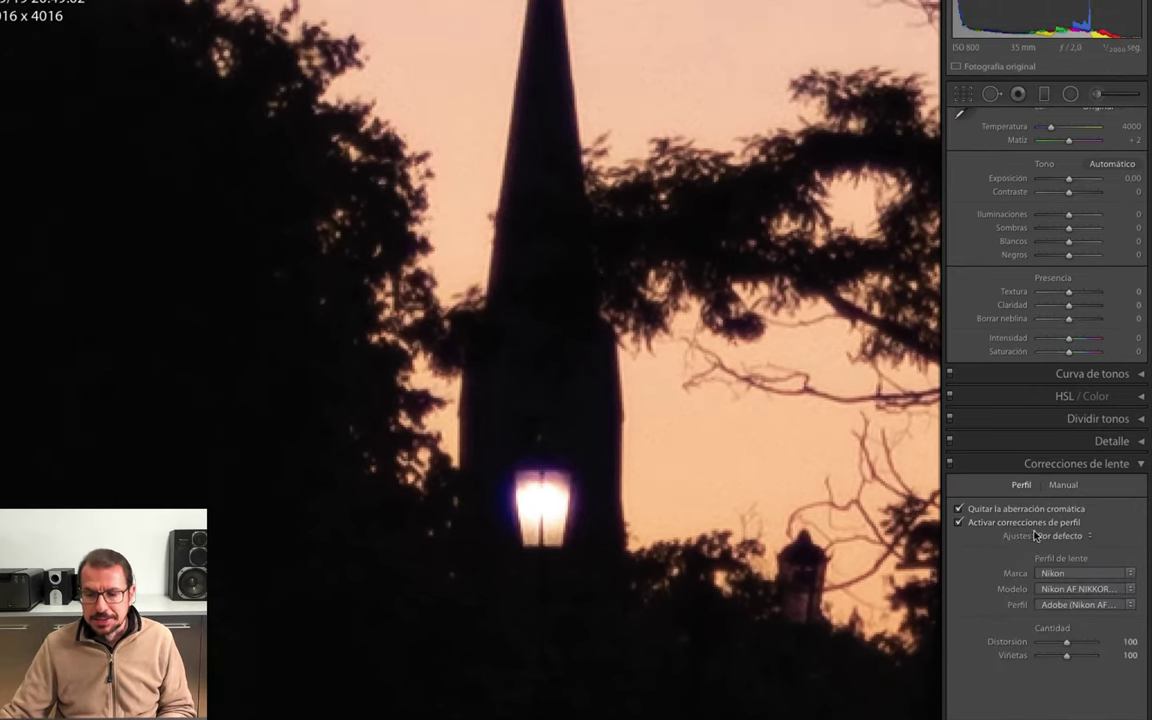
click(1058, 485)
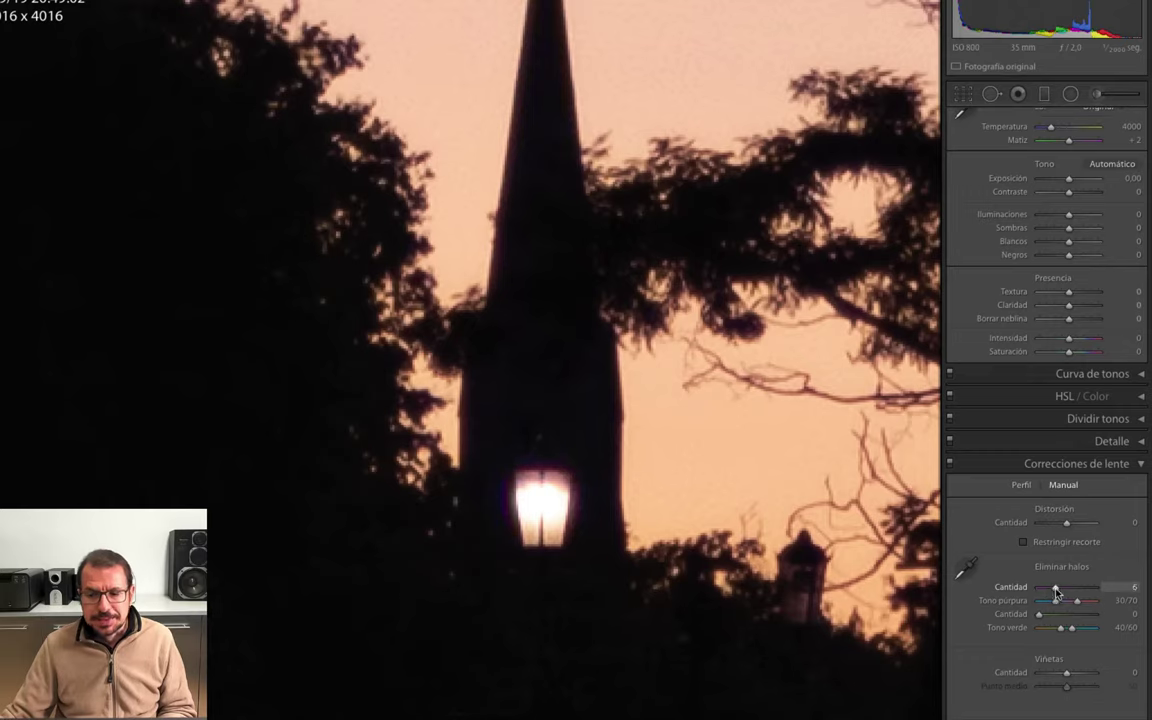
drag(1054, 593, 1057, 593)
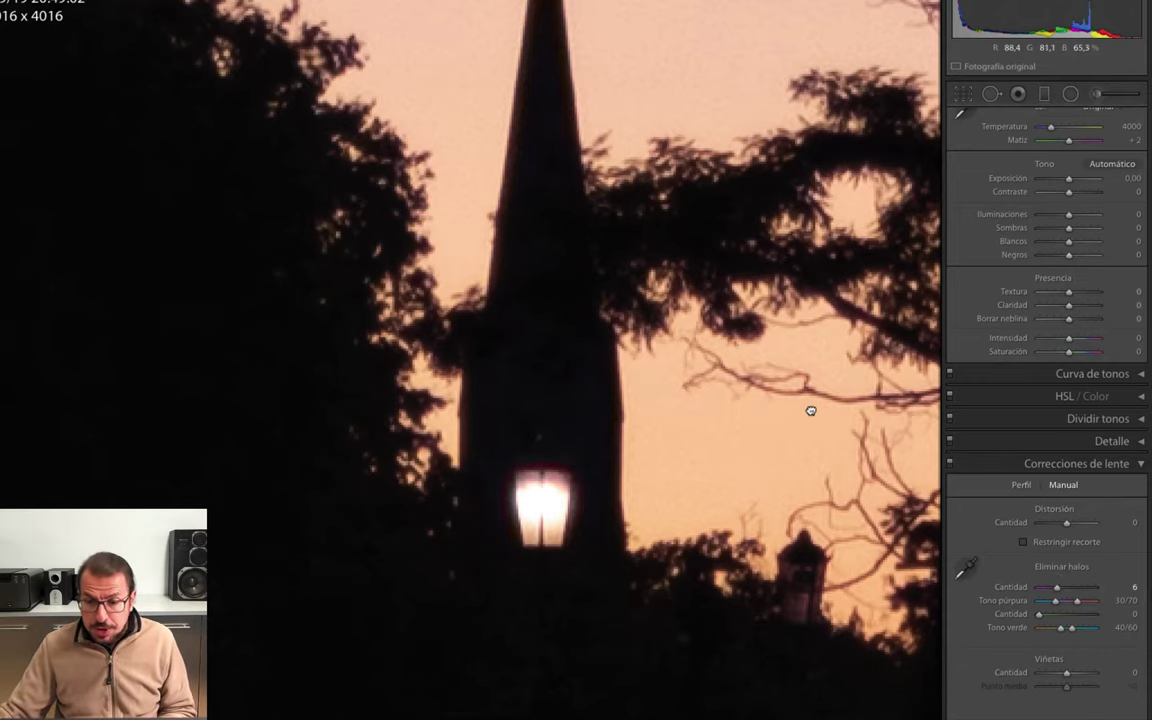
- Inspect the spire edges, compare against JBG_6976.NEF, and zoom out to the full canal scene
drag(810, 409, 689, 450)
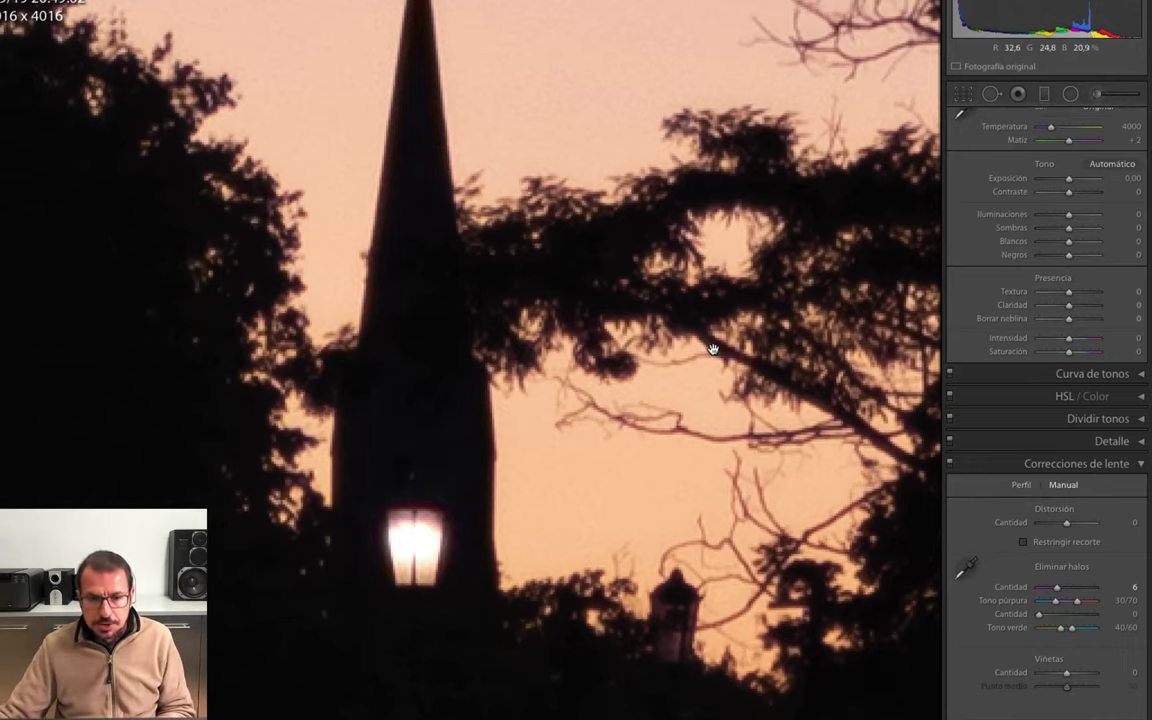
key(Left)
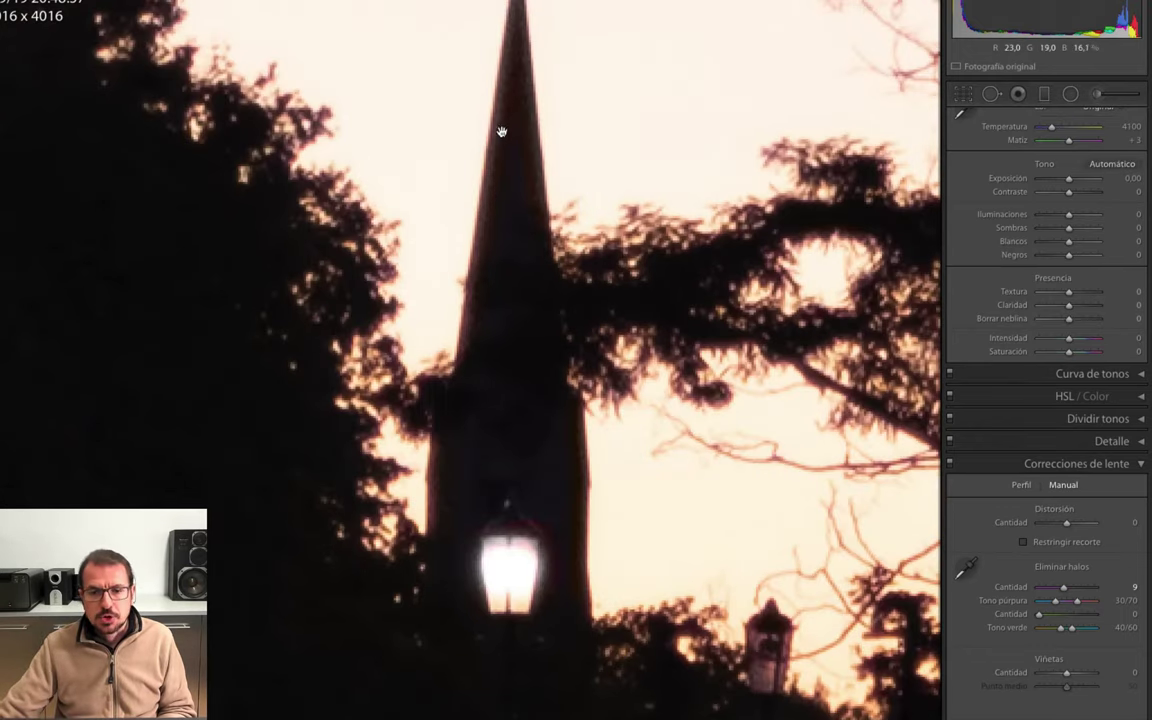
key(Right)
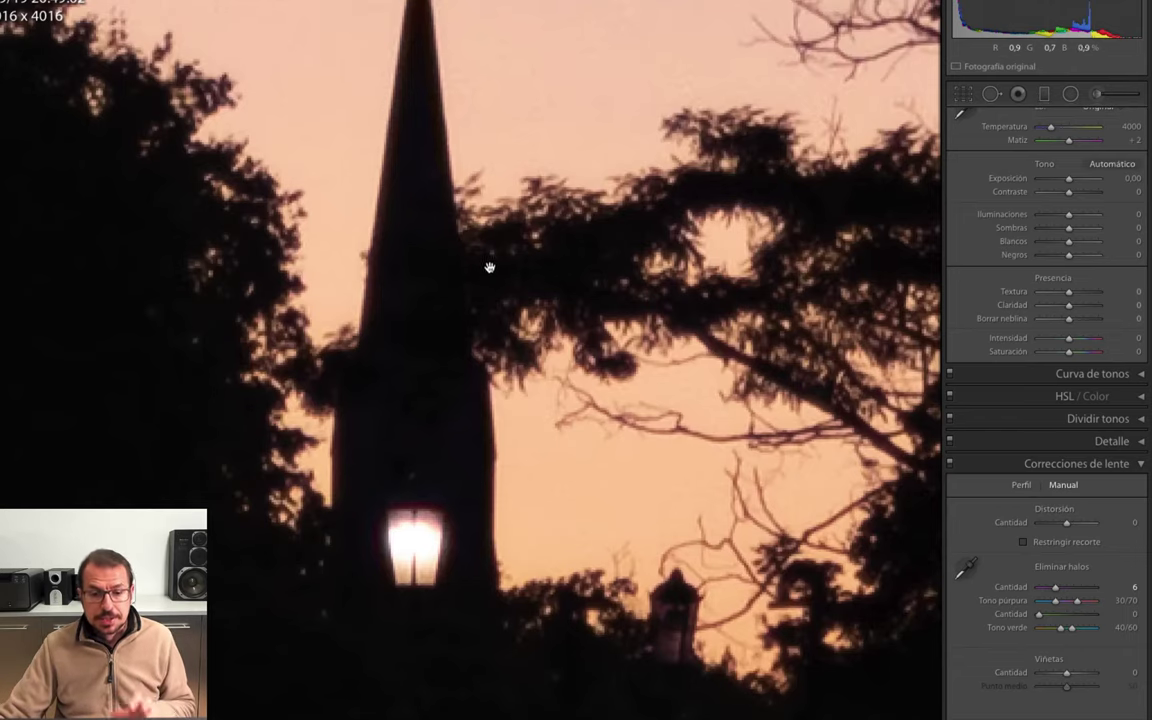
click(466, 263)
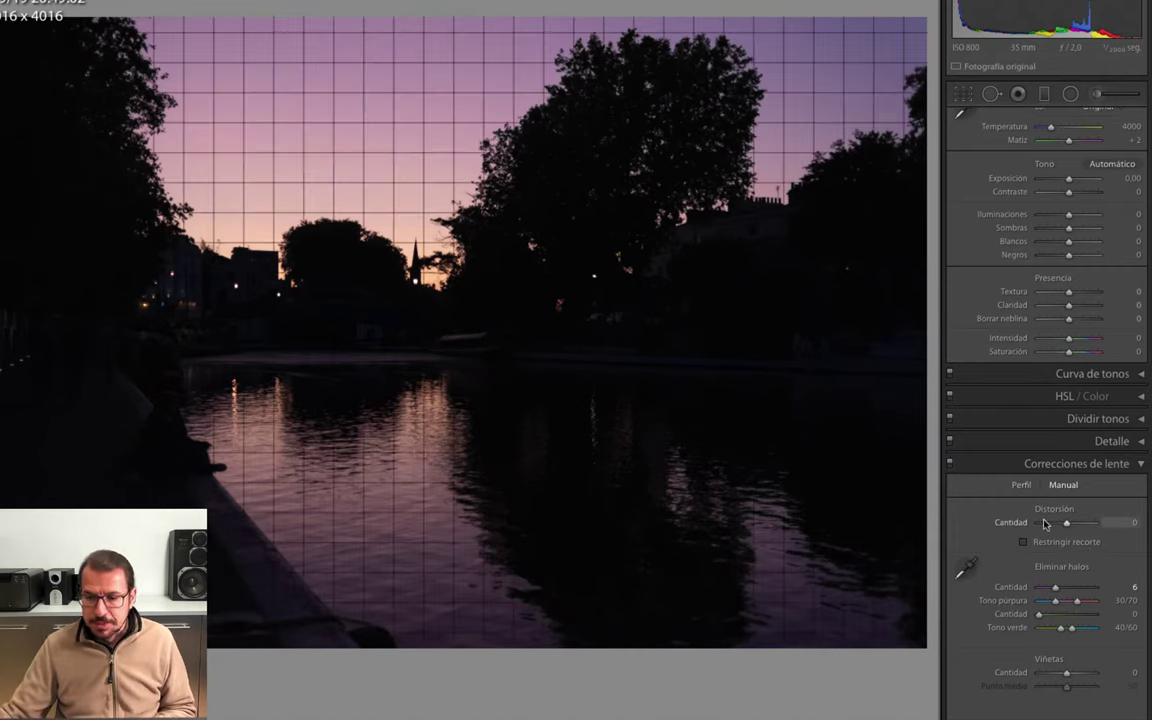
- Return the defringe amount to 0 and reset JBG_6977.NEF to default develop settings
drag(1055, 587, 1021, 597)
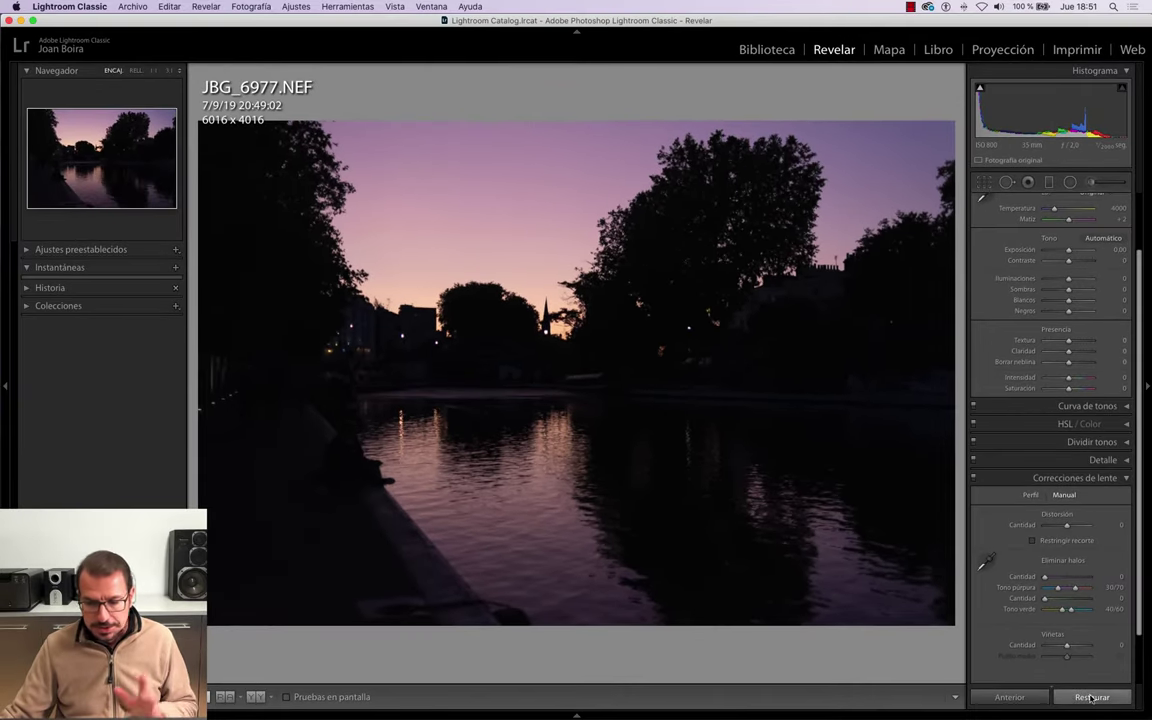
click(1091, 697)
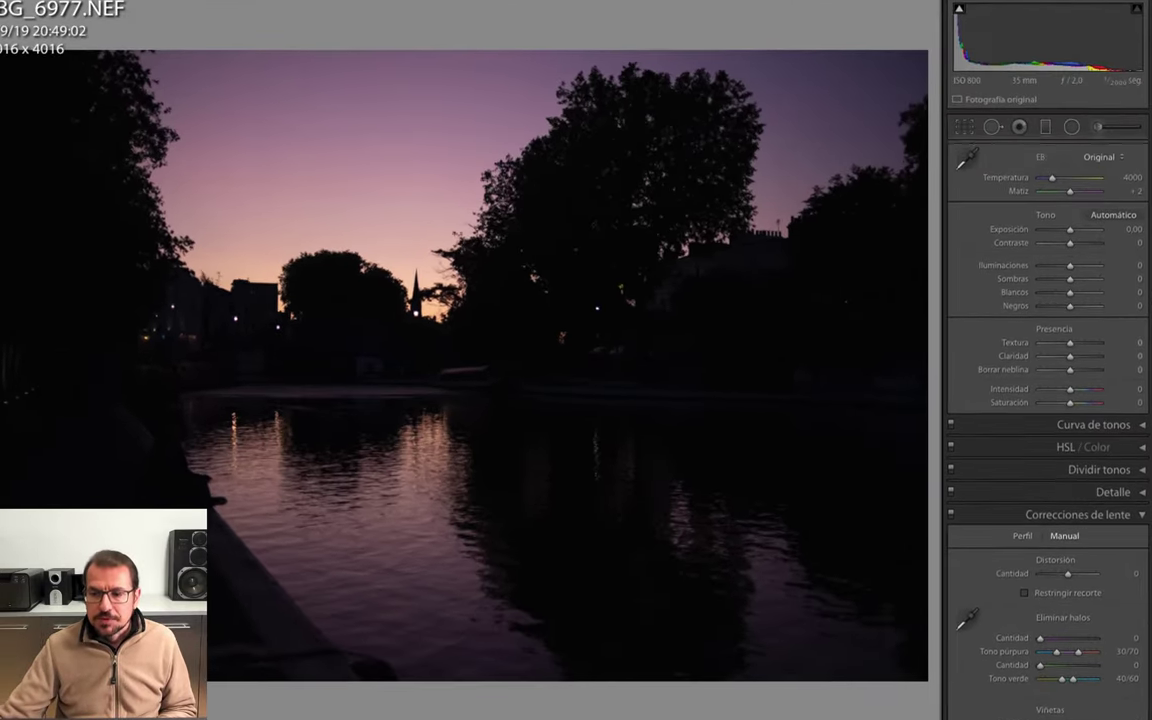
scroll(1048, 300, up, 3)
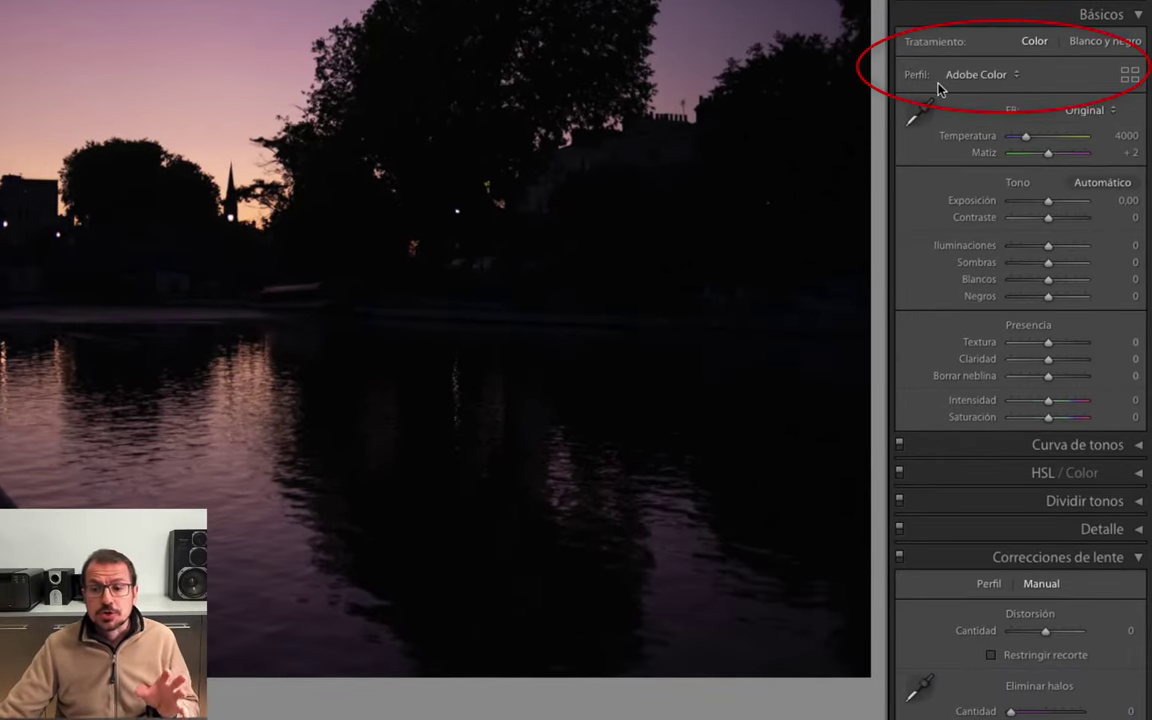
- Zoom in on the spire and try the Adobe Estándar, Vivos, Retrato and Paisaje profiles
click(1013, 76)
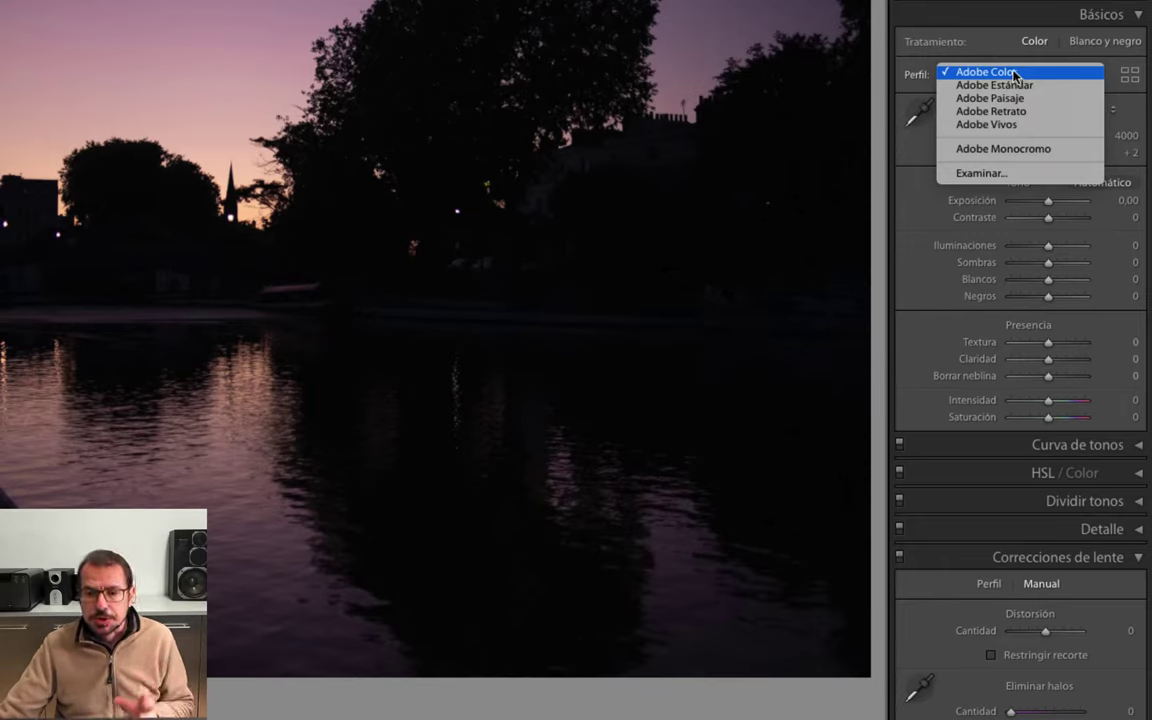
click(1015, 73)
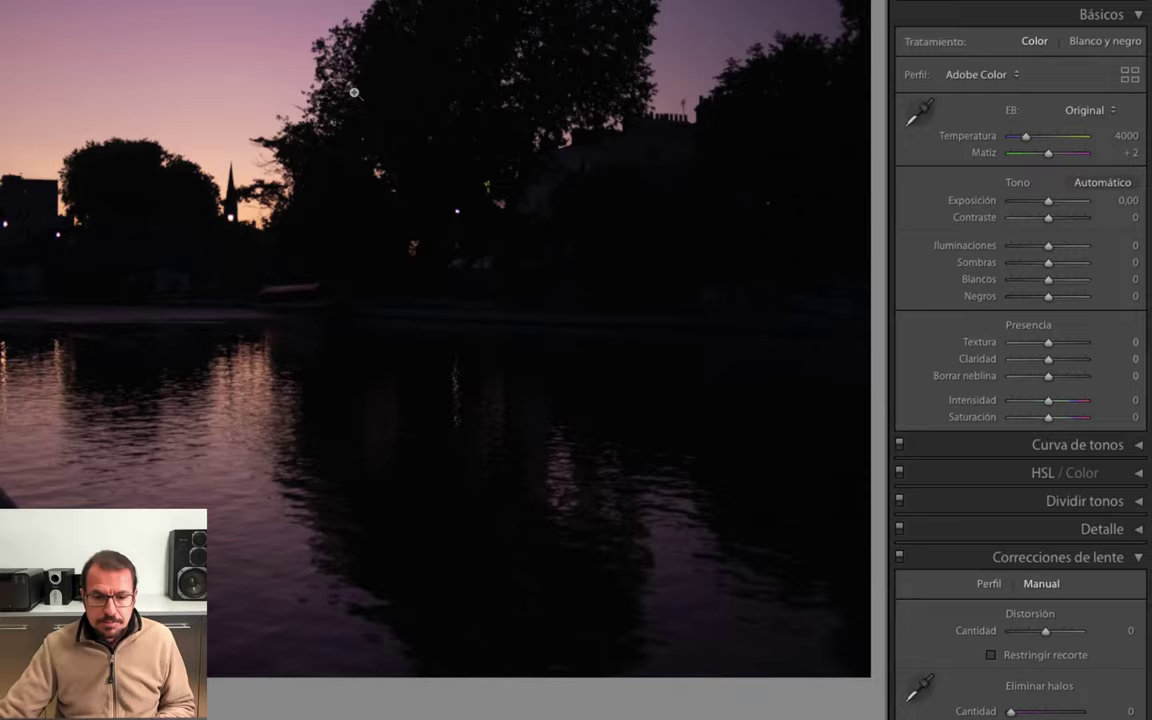
click(229, 186)
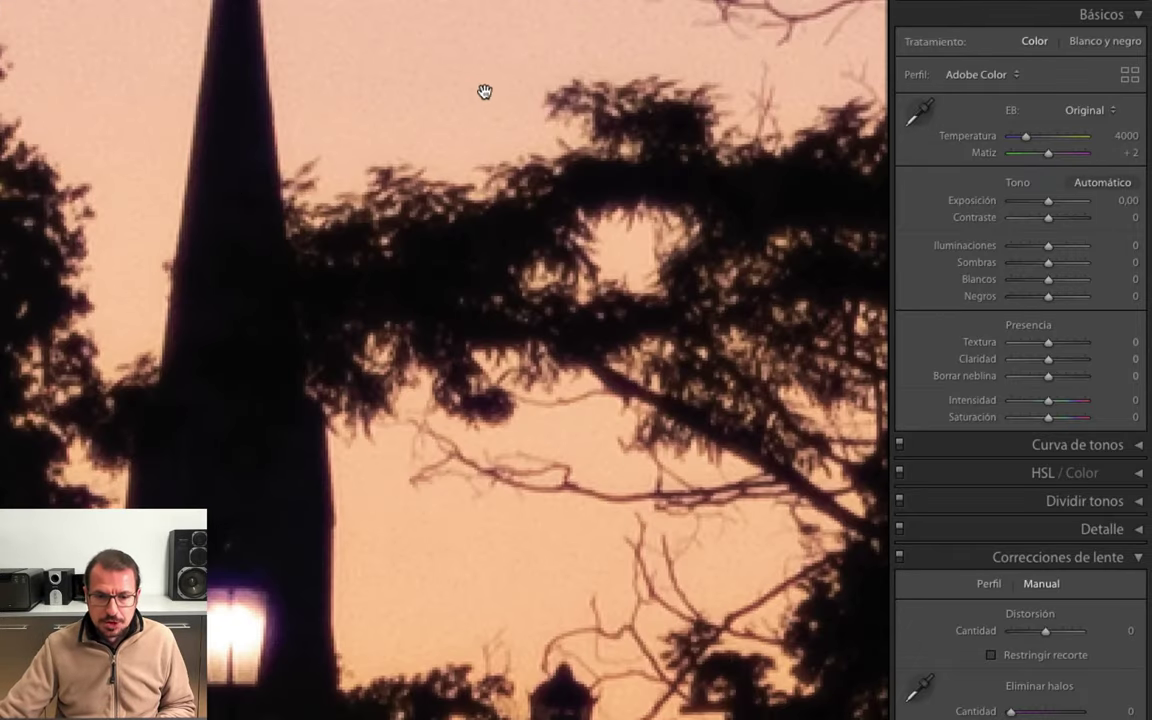
click(980, 74)
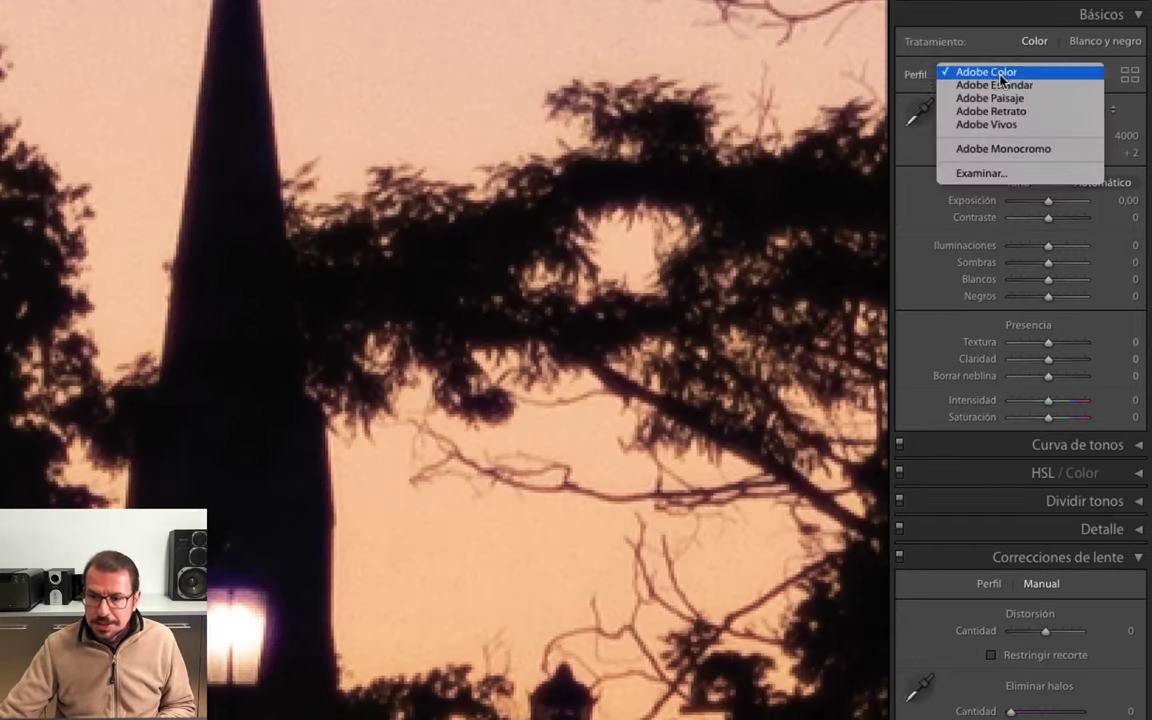
click(1005, 87)
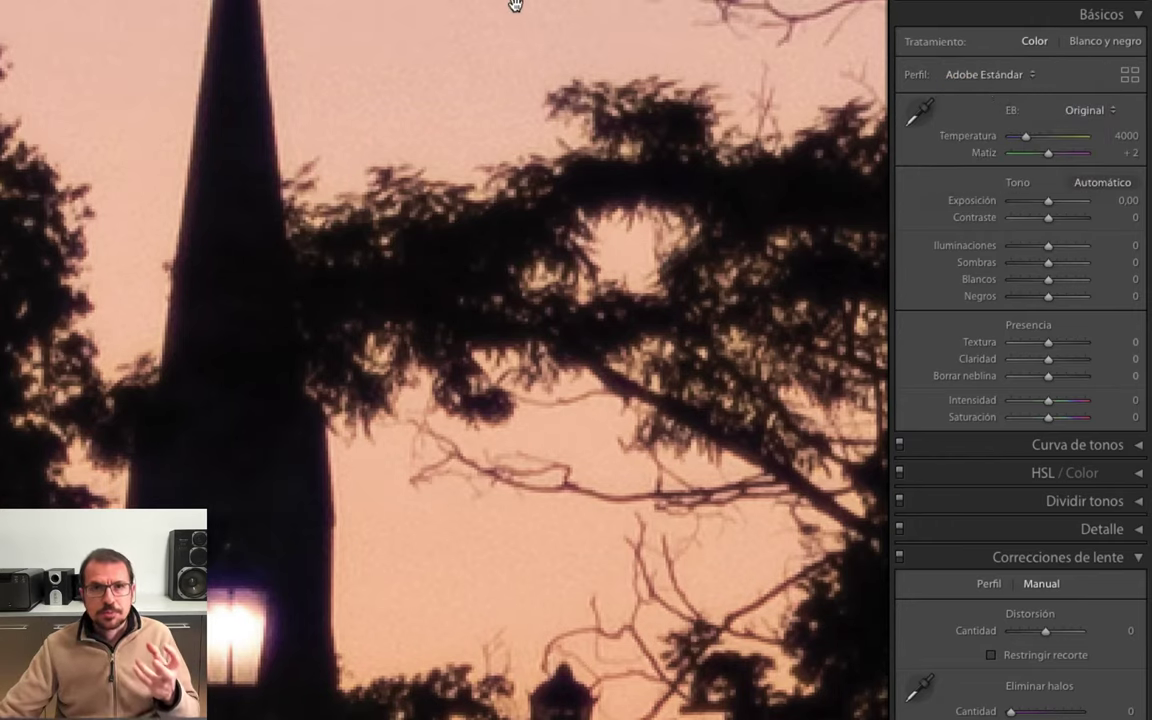
click(985, 76)
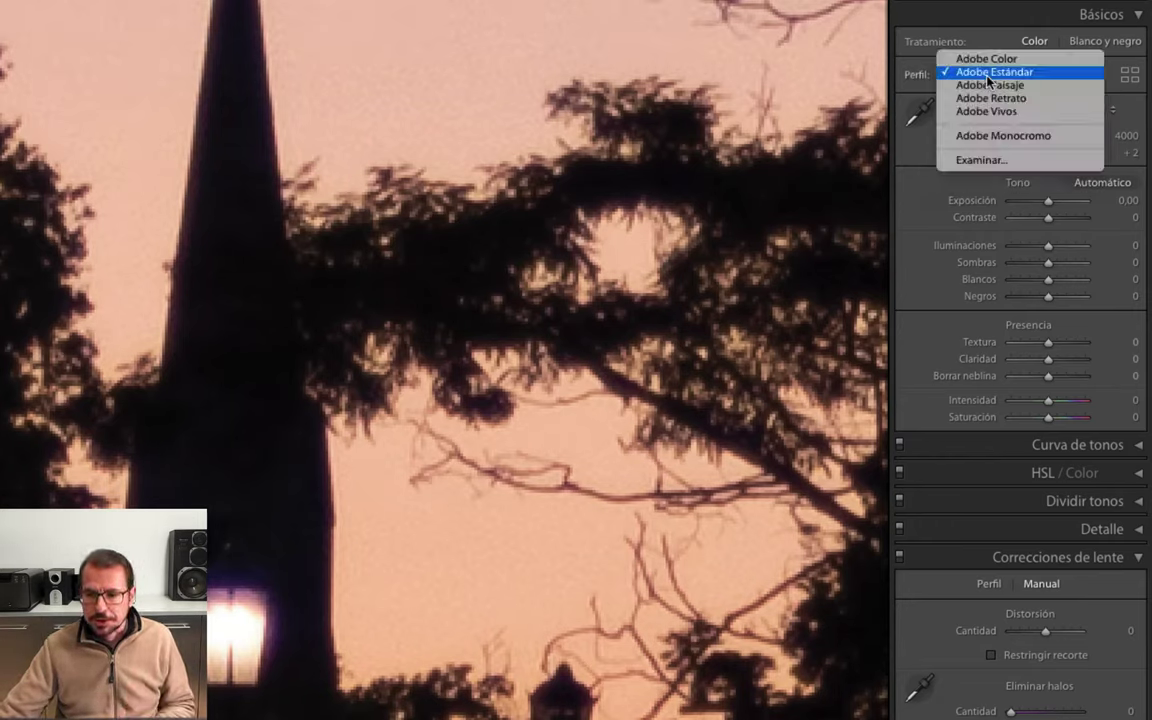
click(990, 111)
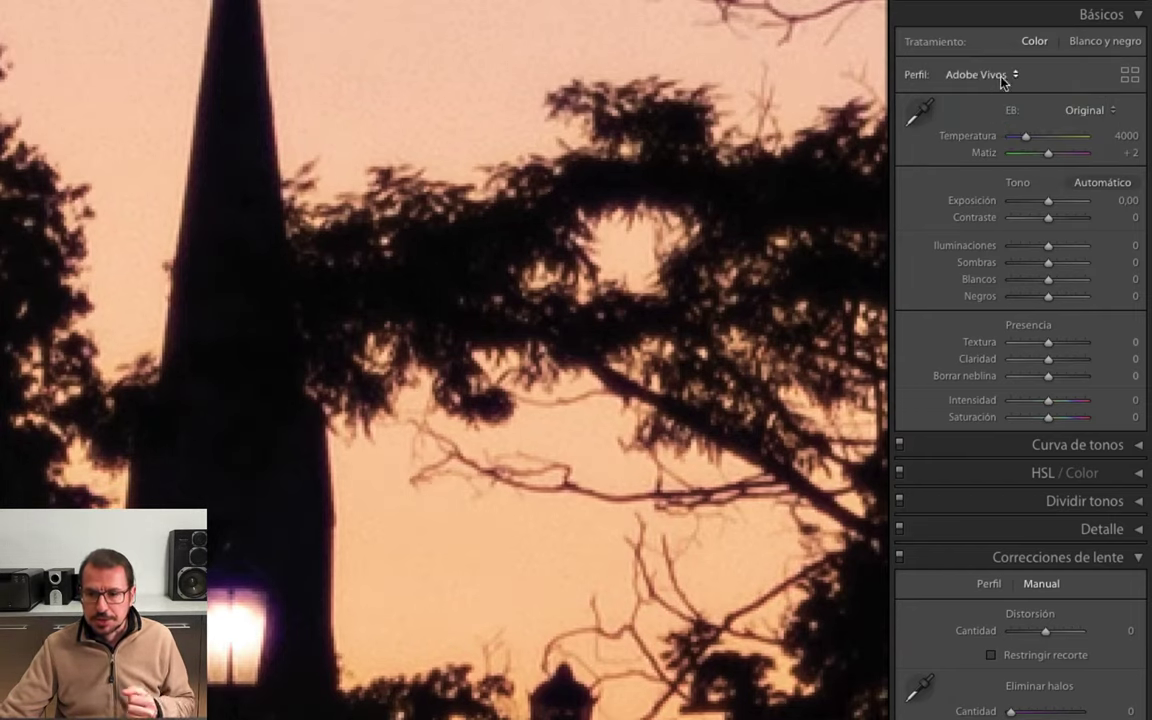
click(1008, 75)
click(1000, 59)
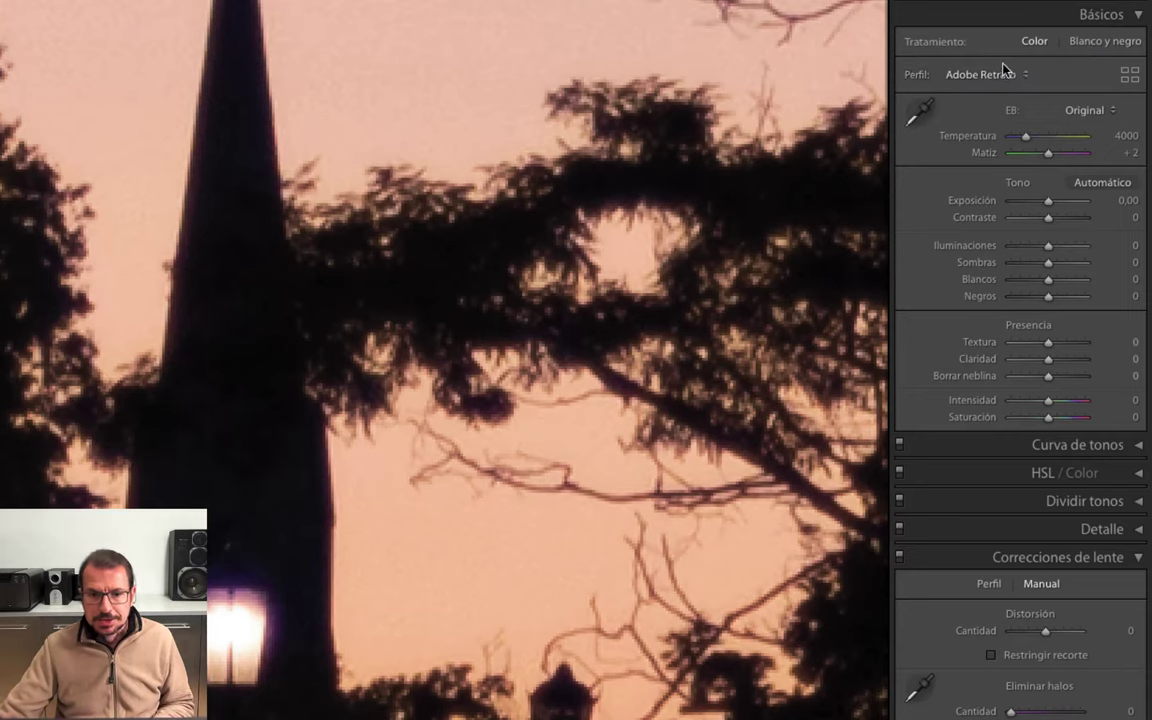
click(1007, 75)
click(1000, 57)
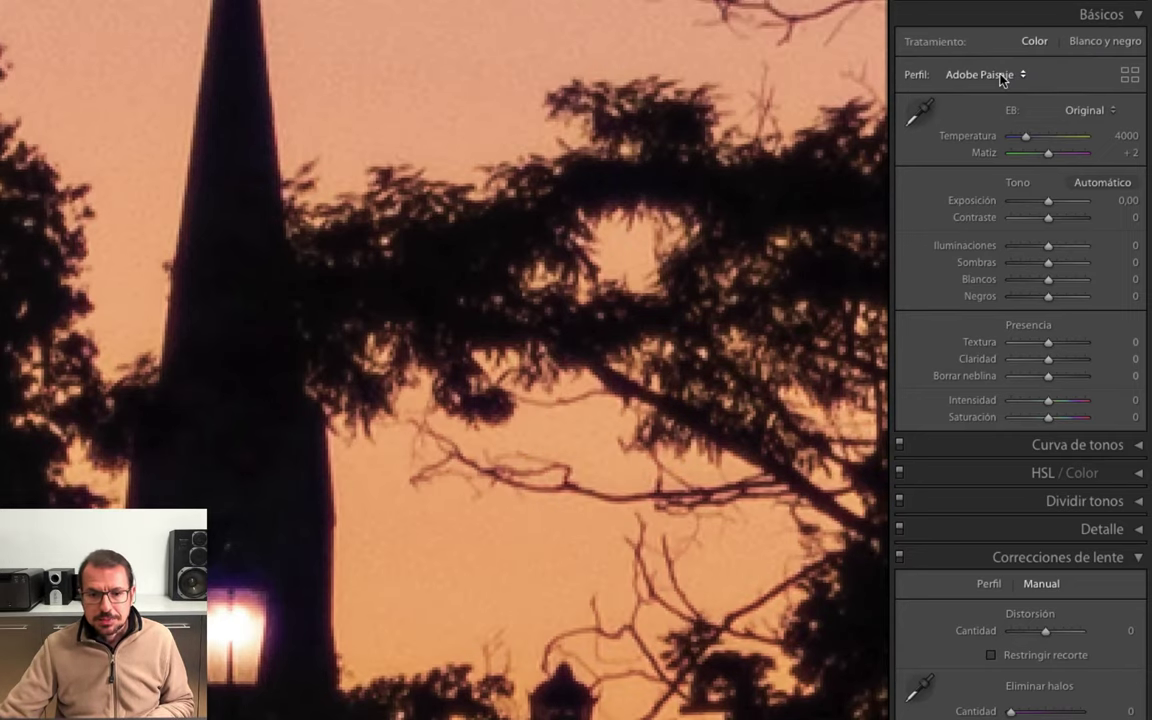
- Compare the Adobe Vivos, Paisaje, Estándar and Color profiles on the whole photo
click(1000, 76)
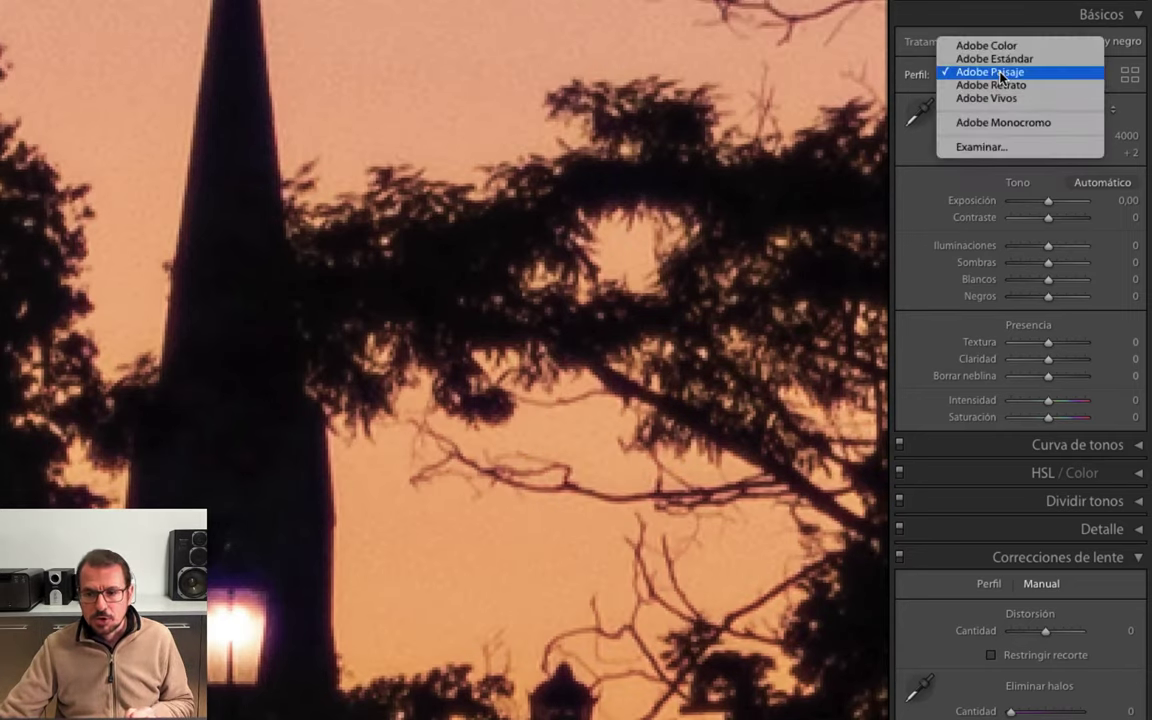
click(1008, 100)
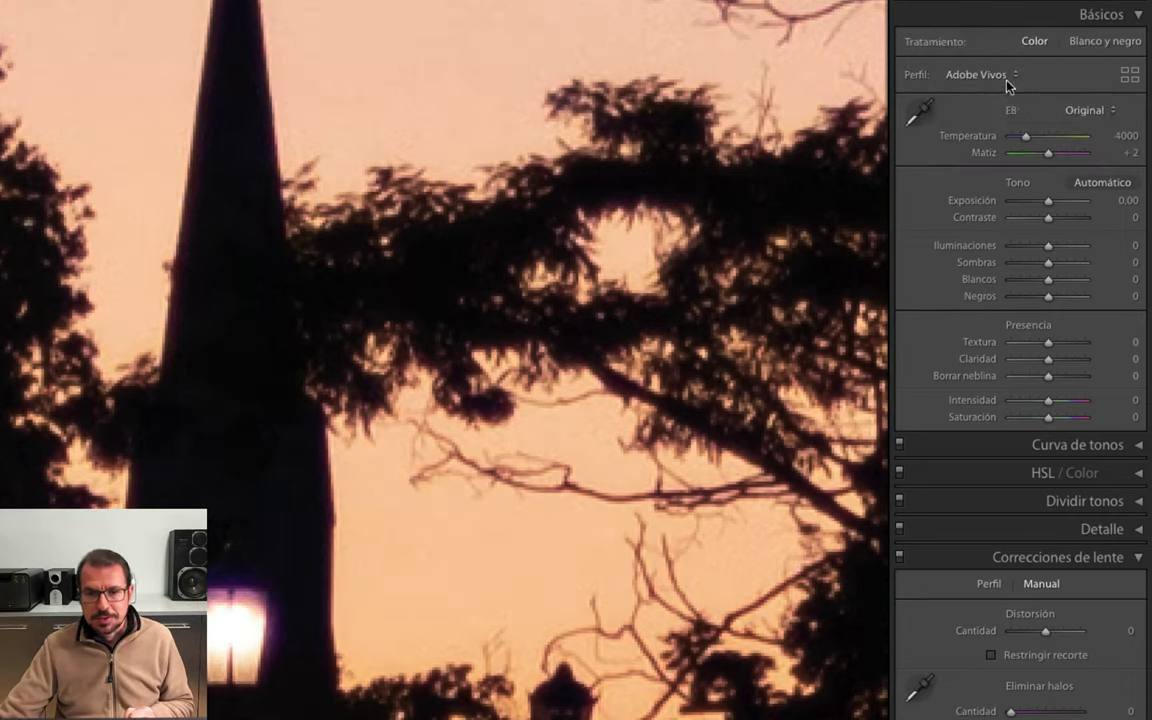
click(1006, 78)
click(1003, 46)
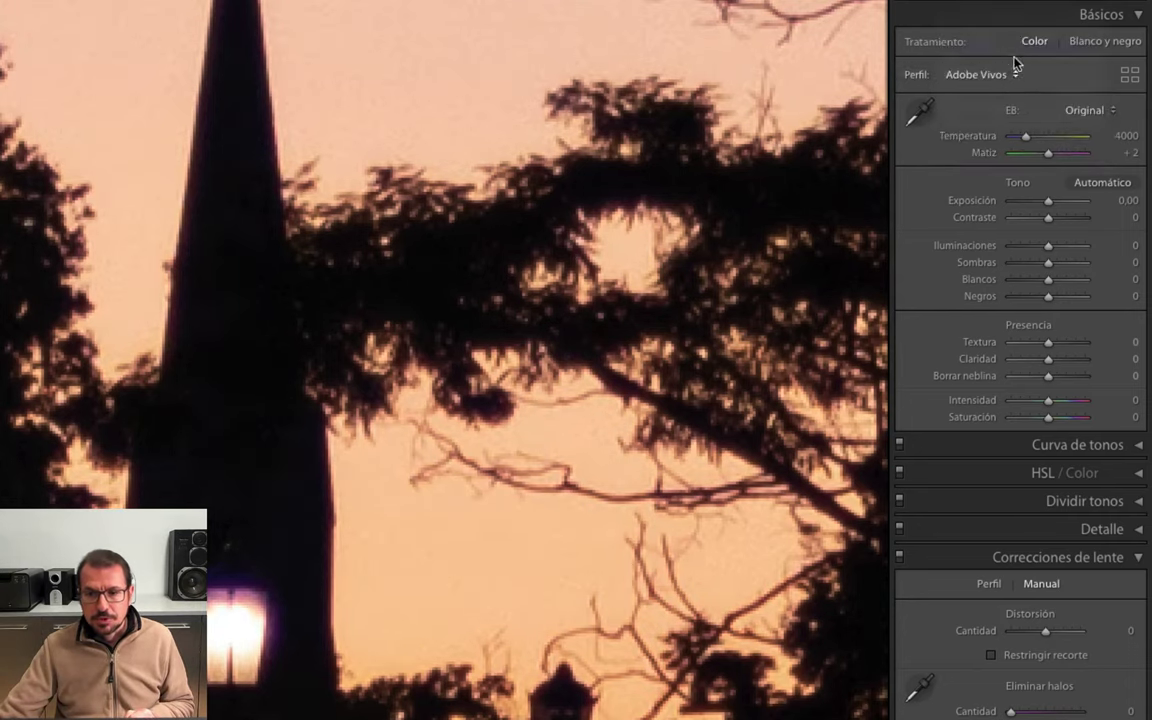
click(1005, 78)
click(995, 60)
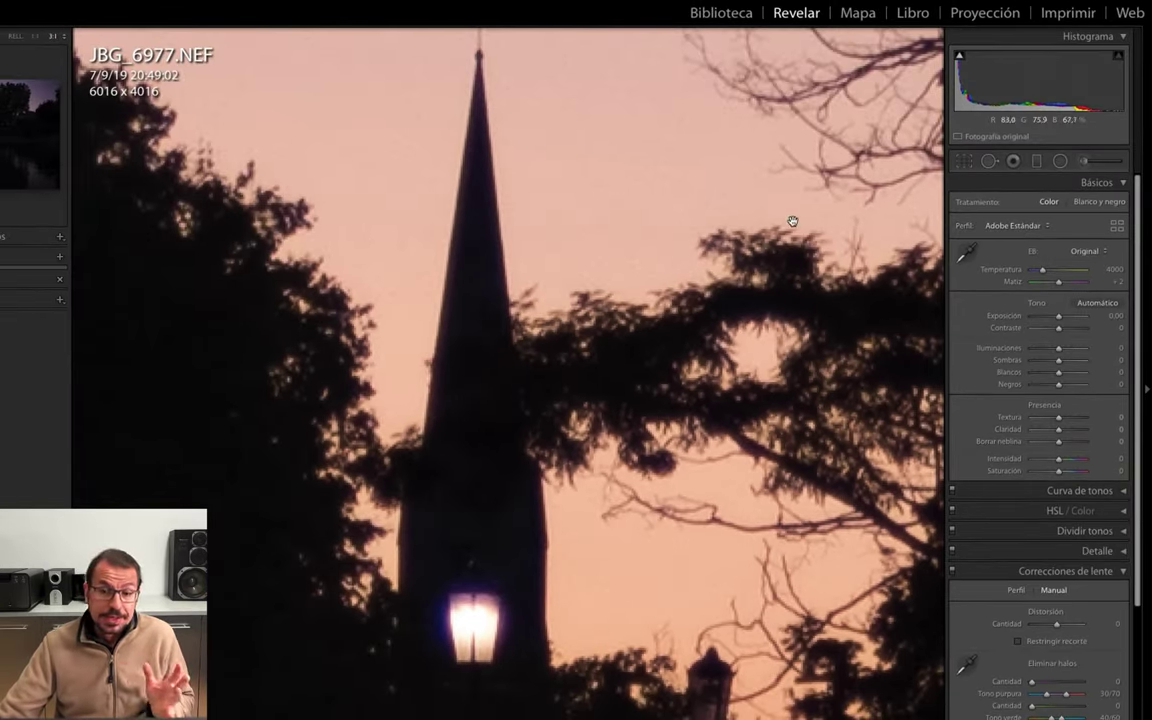
click(790, 224)
click(1010, 226)
click(1016, 232)
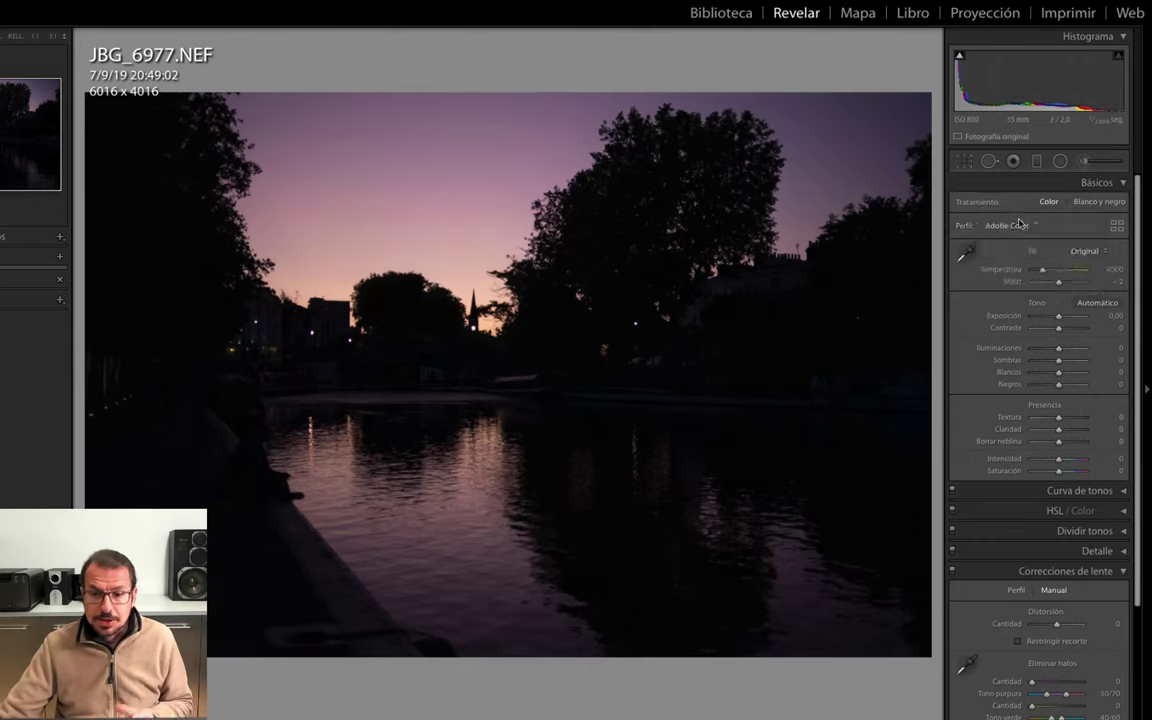
click(1019, 228)
click(1019, 233)
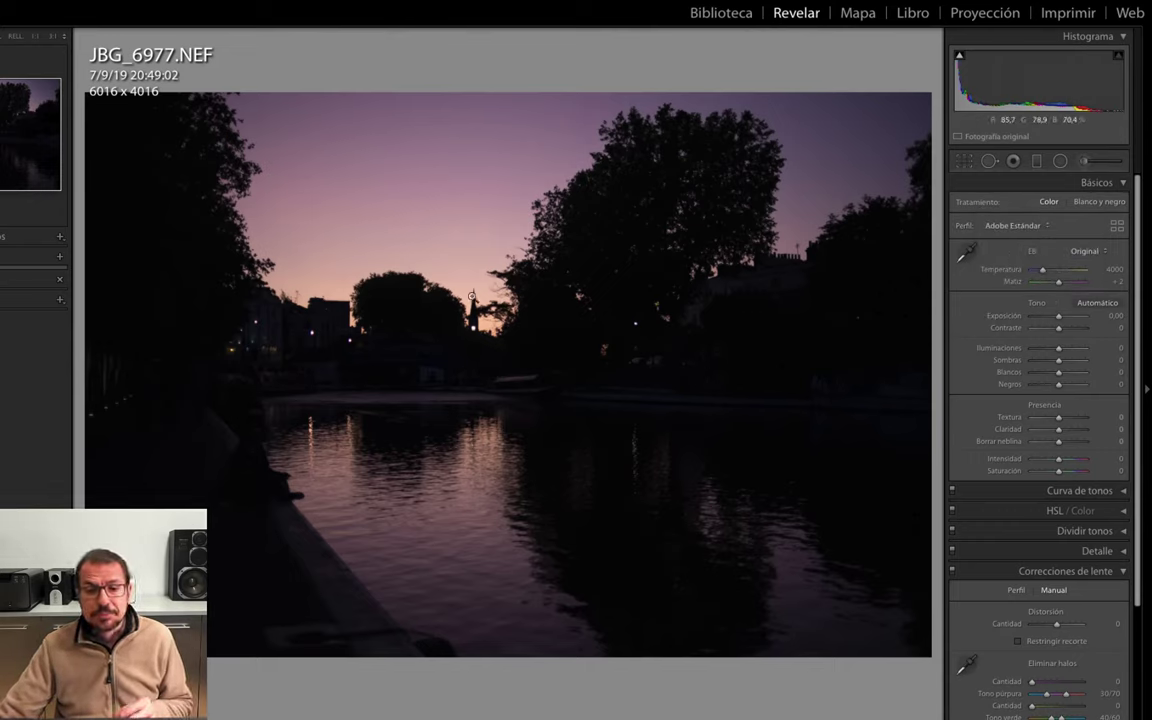
click(491, 292)
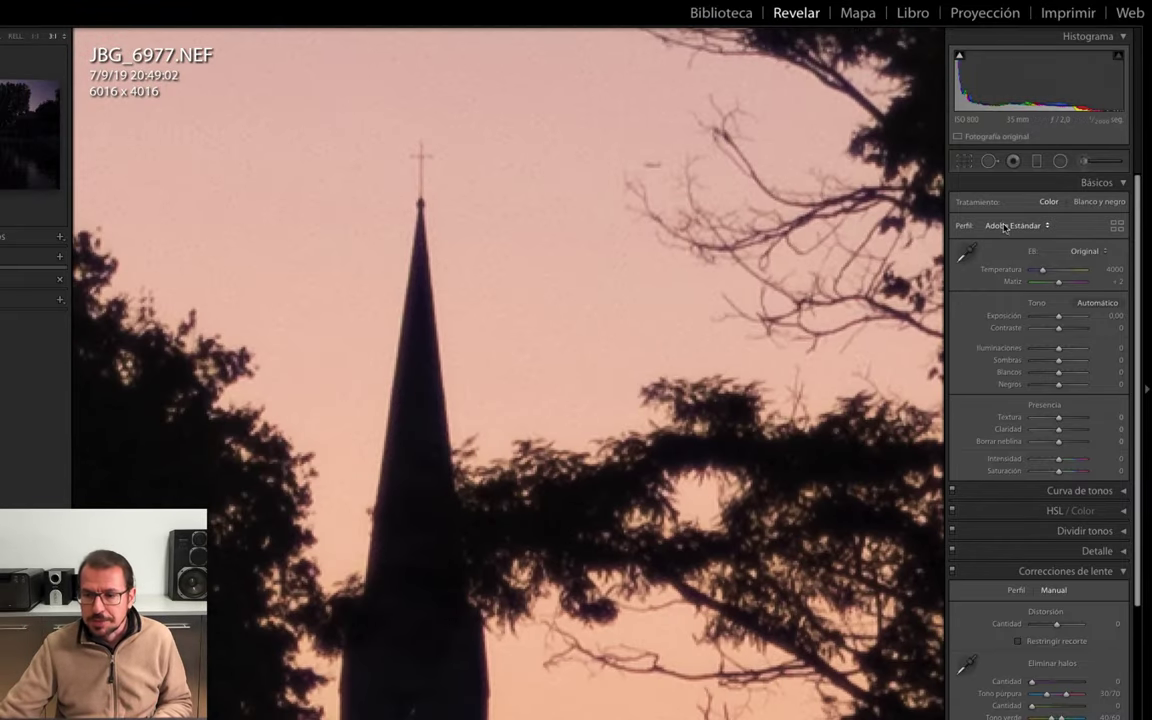
- Weigh Adobe Paisaje against Adobe Color and settle on the Adobe Paisaje profile
click(1012, 226)
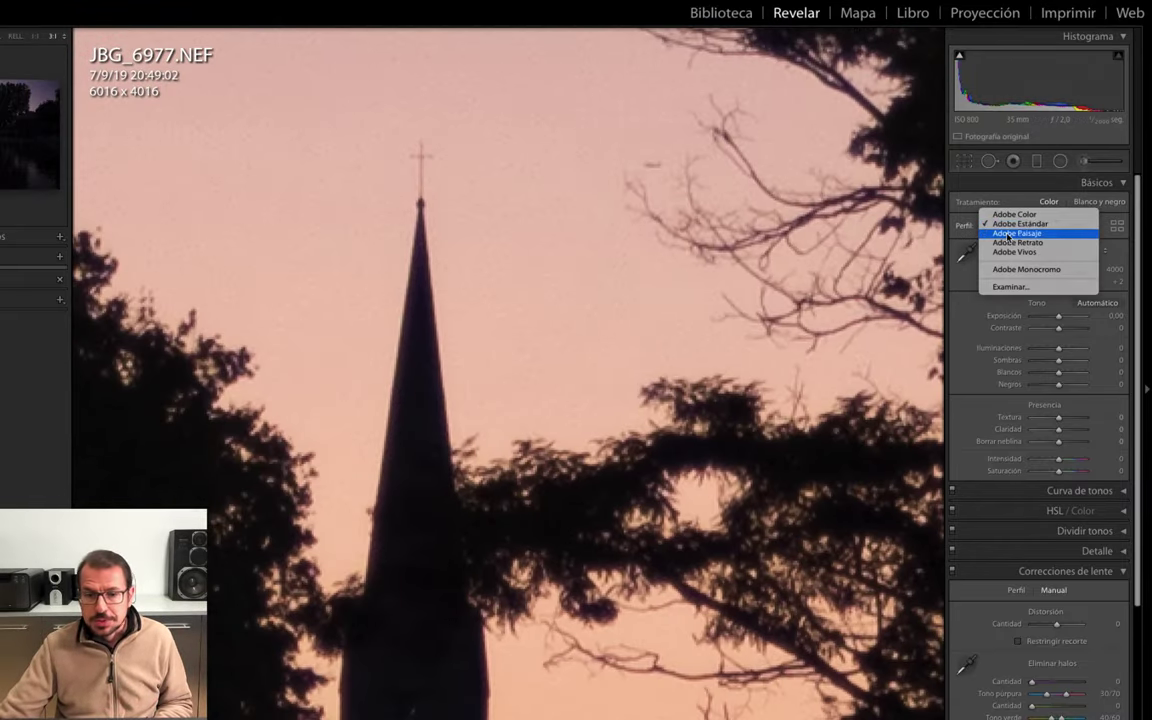
click(1008, 234)
click(1015, 227)
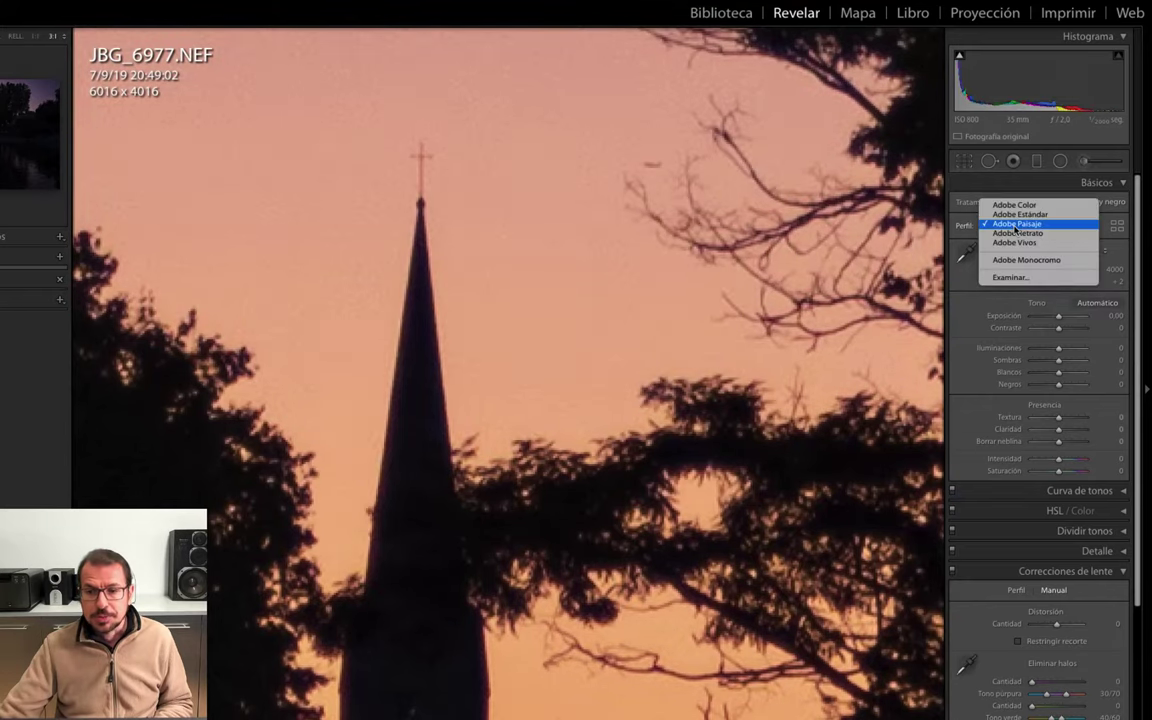
click(1015, 204)
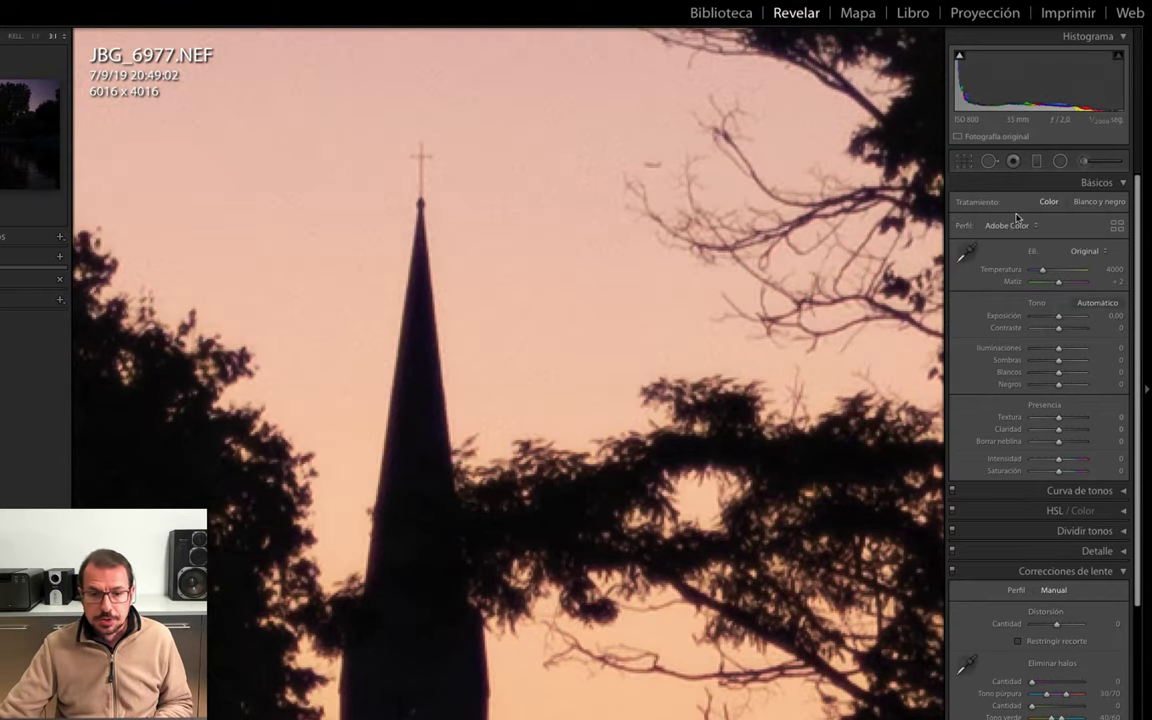
click(1010, 225)
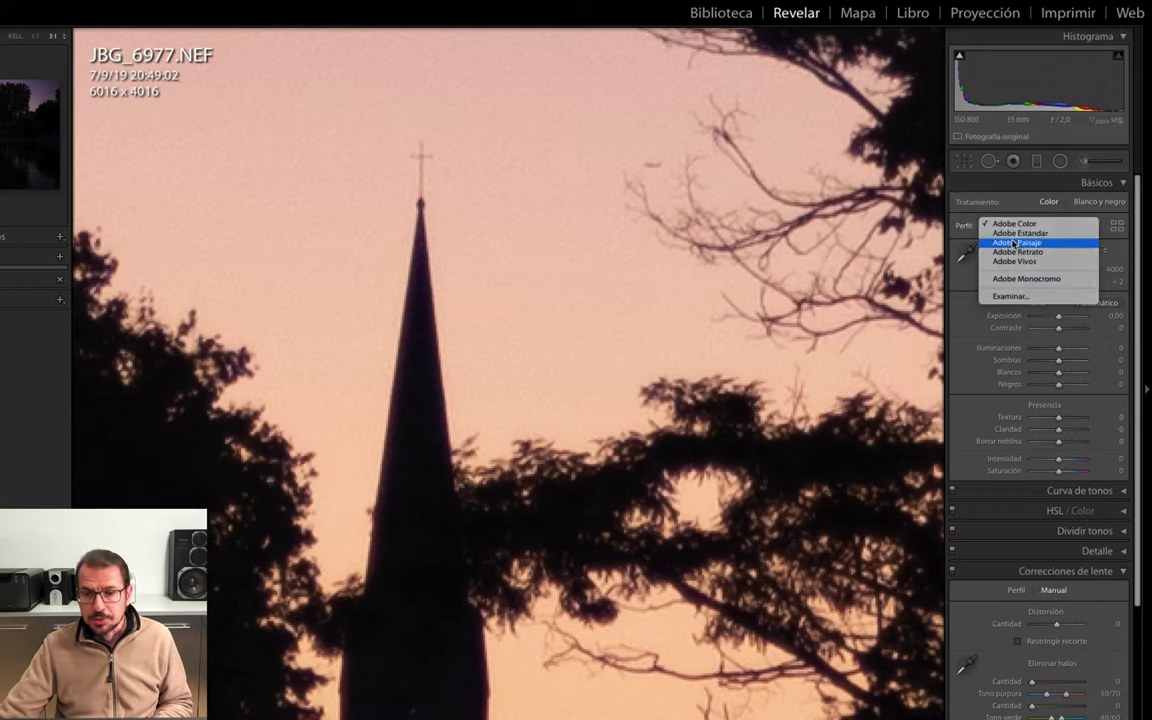
click(1012, 241)
click(572, 306)
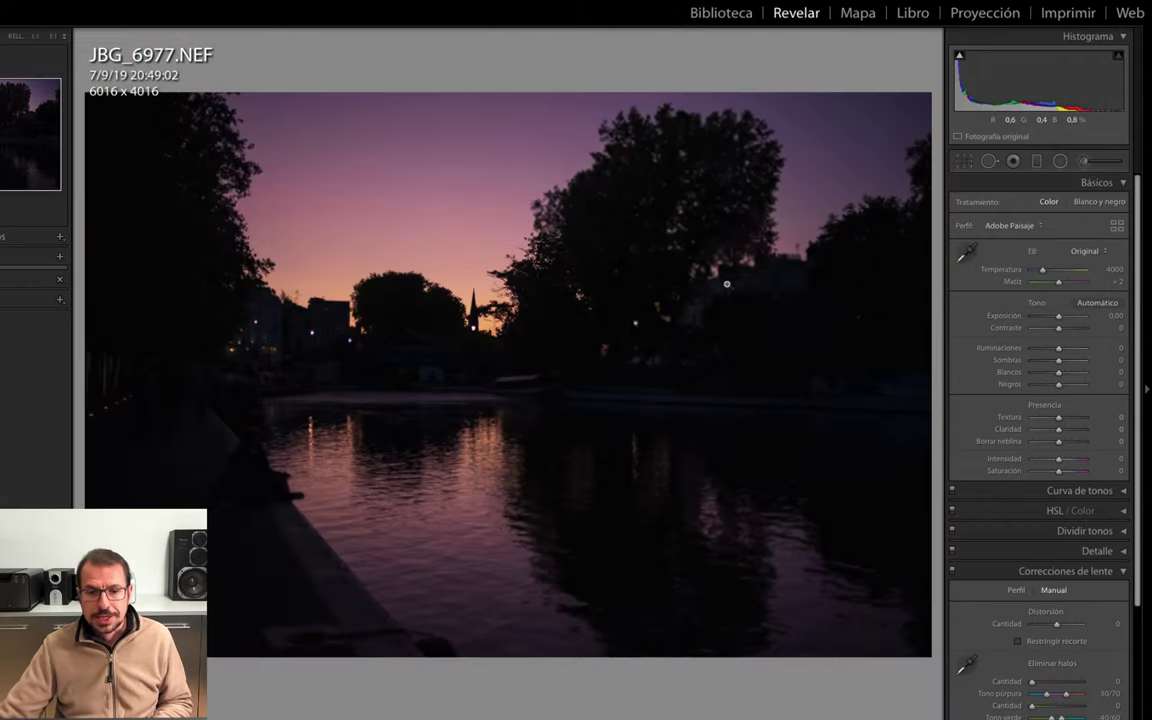
click(1012, 226)
click(1016, 205)
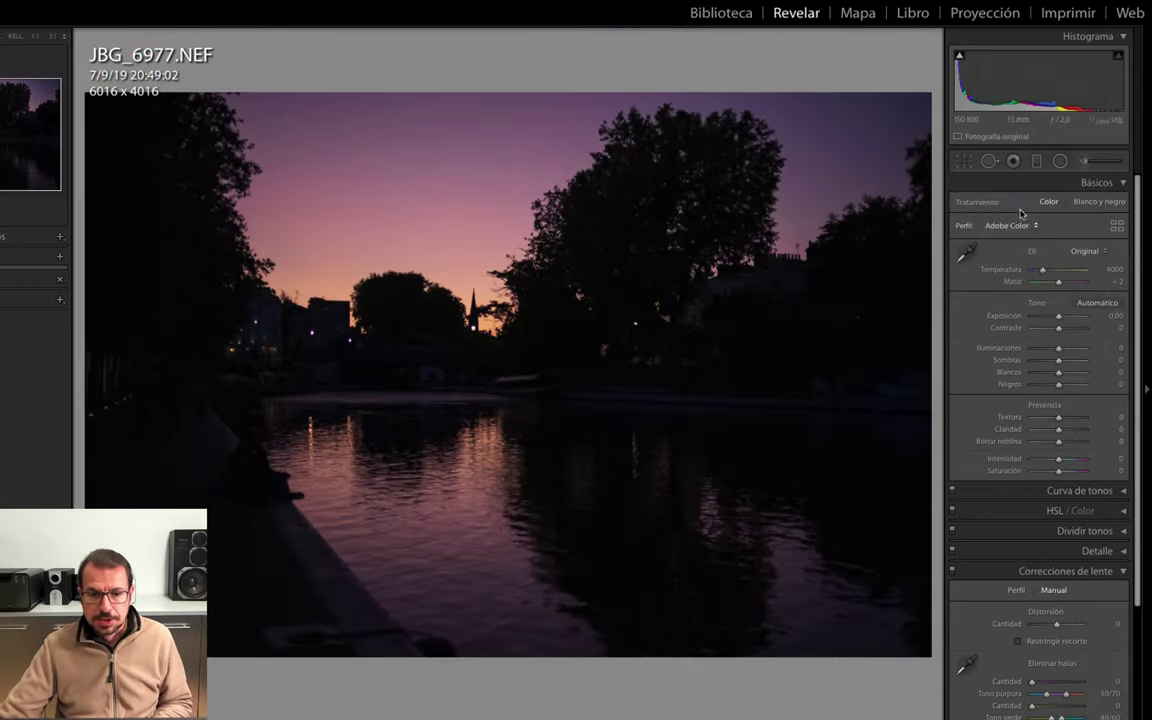
click(1019, 225)
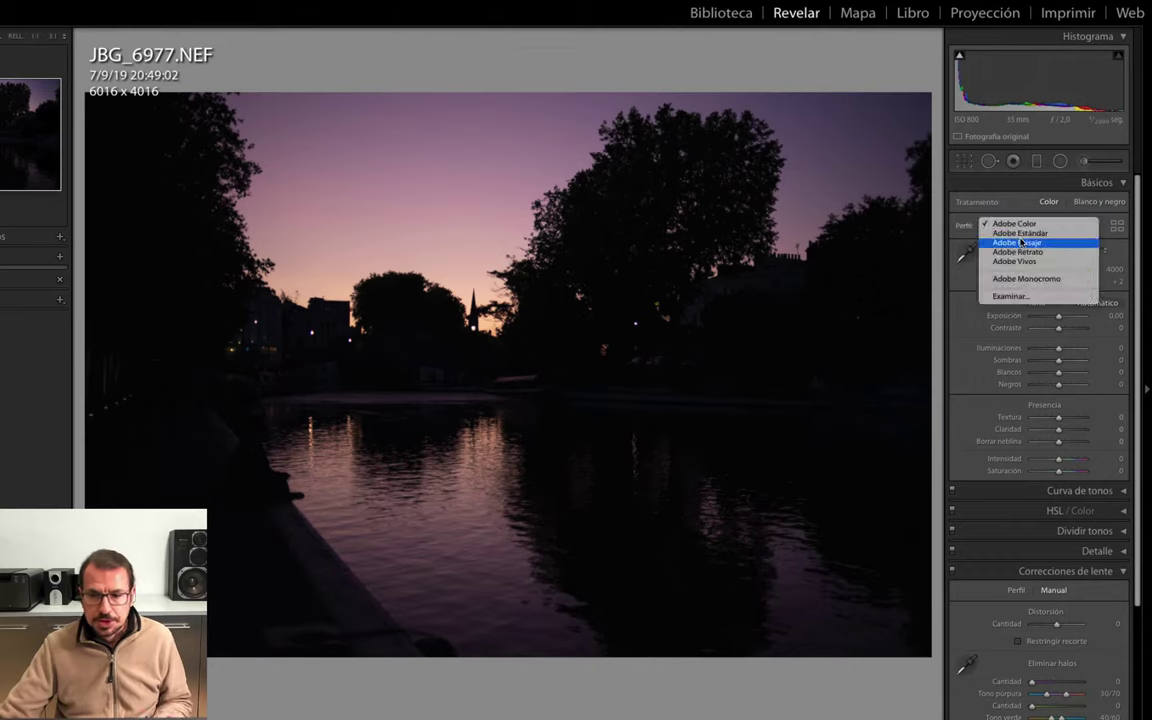
click(1012, 241)
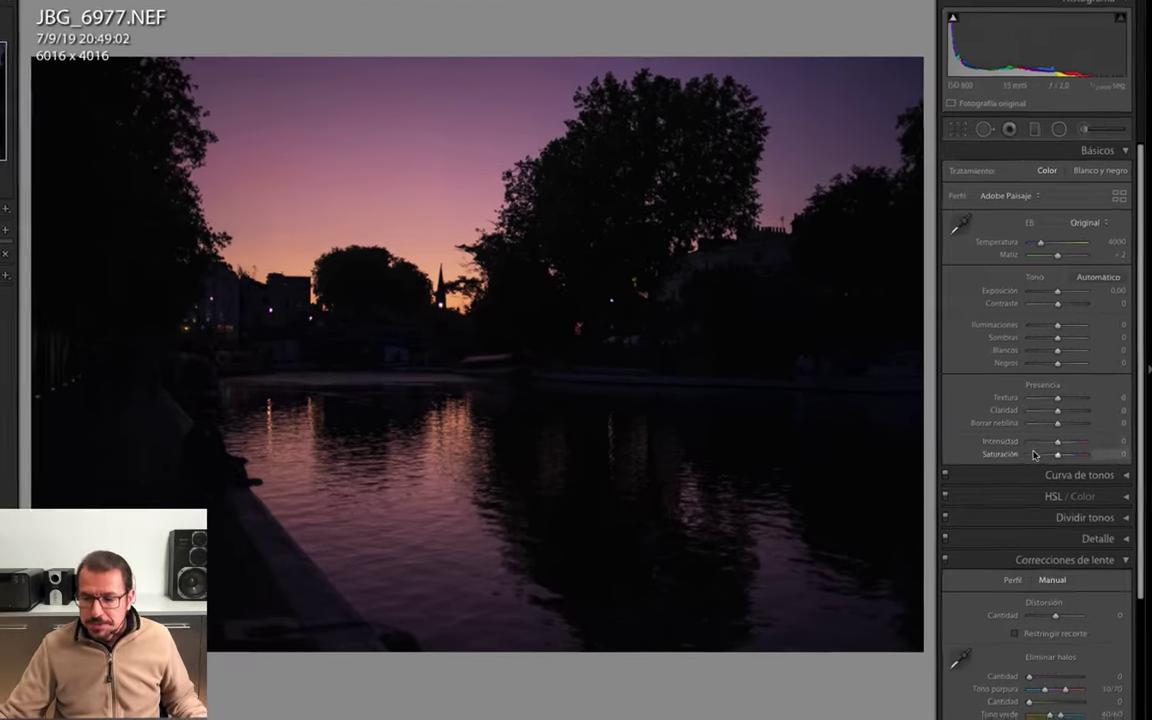
- Turn on lens profile corrections so the Nikon lens profile is applied to JBG_6977.NEF
scroll(1035, 455, down, 3)
scroll(1016, 360, down, 2)
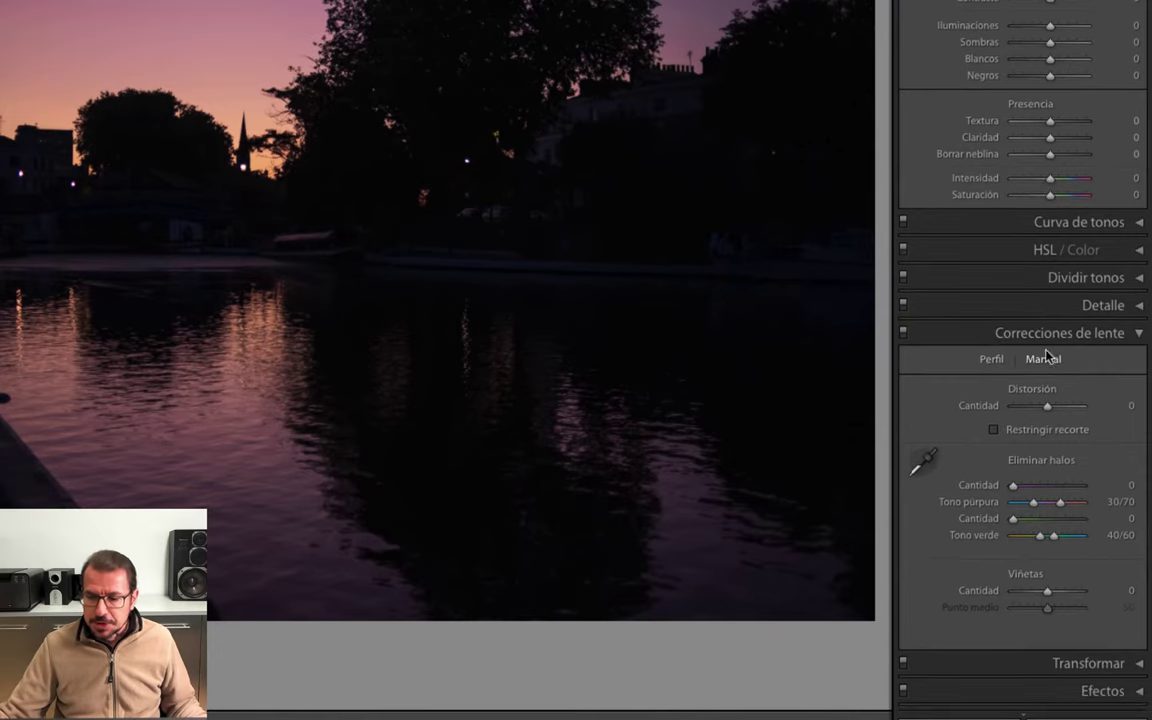
click(990, 358)
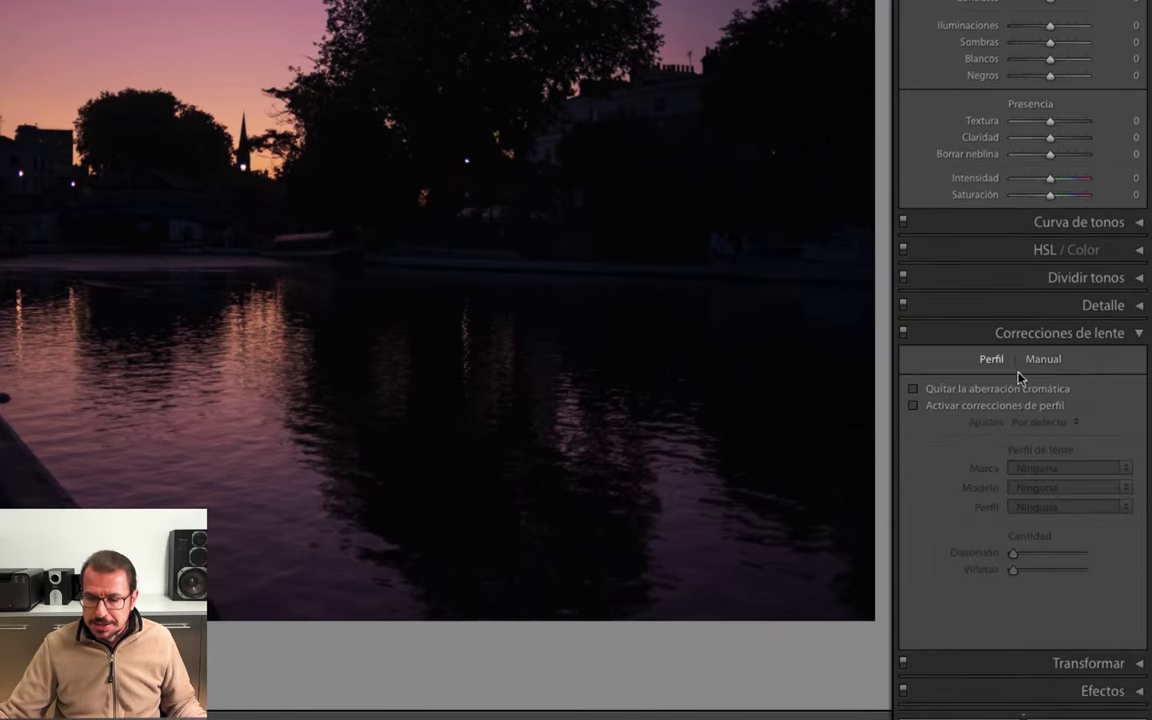
click(940, 405)
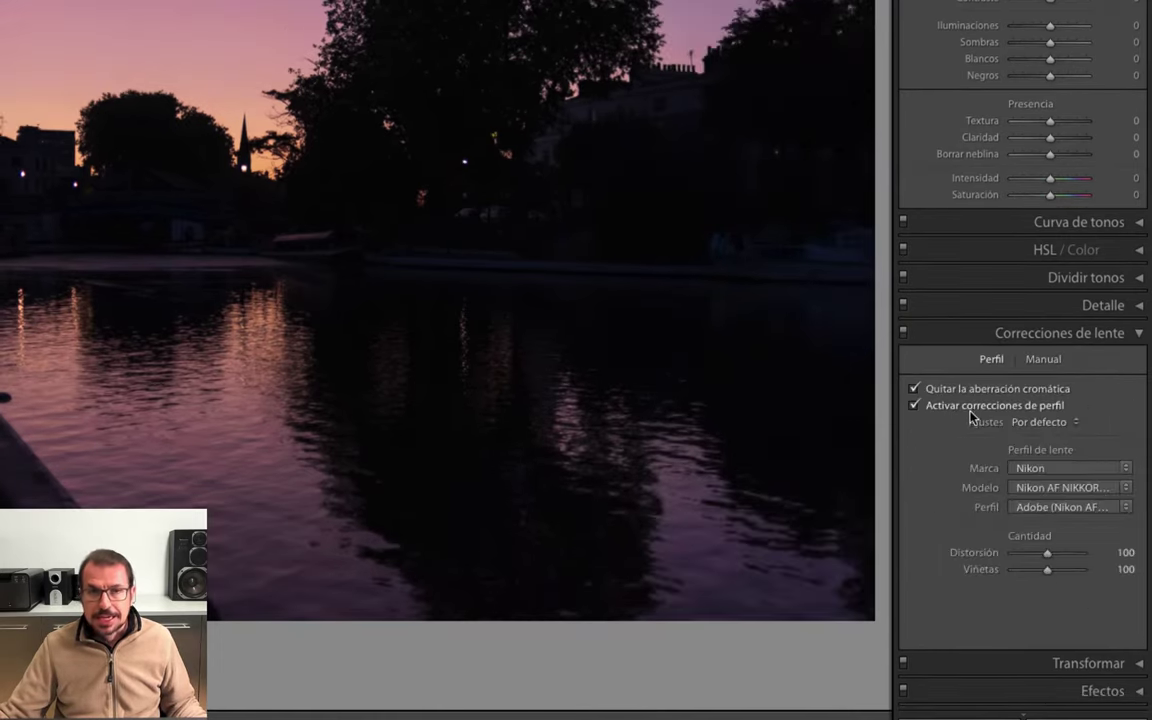
click(1042, 361)
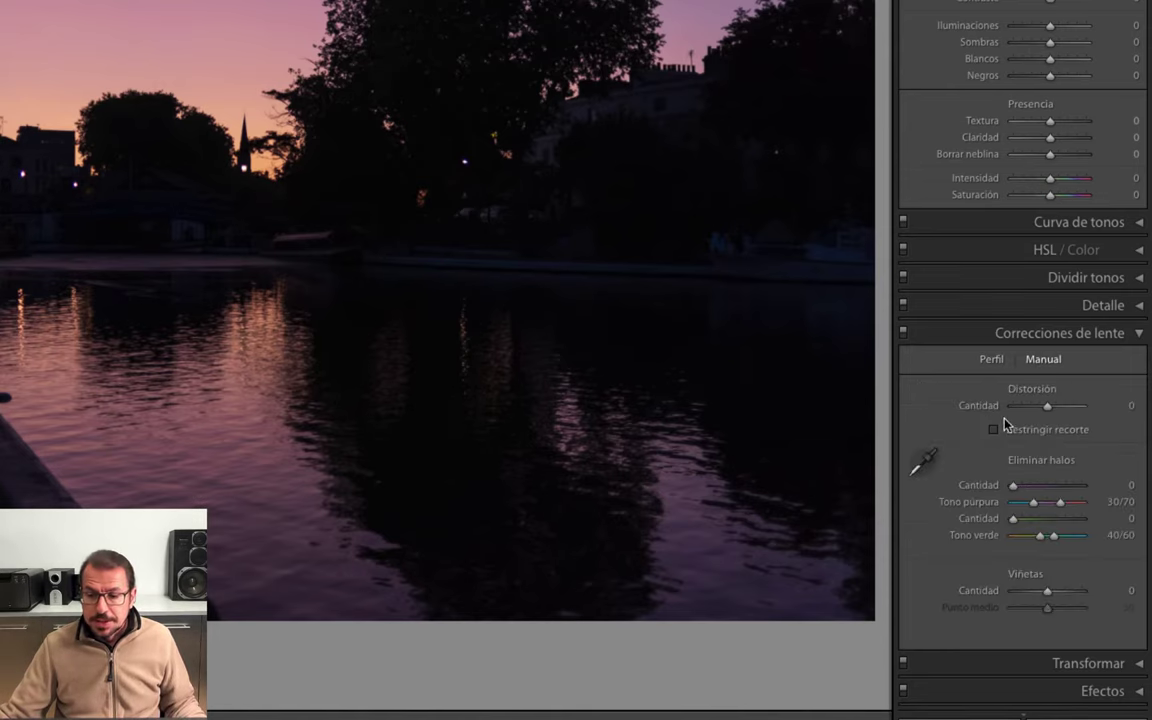
- Zoom in on the church lamp, set purple defringe amount to 5, and adjust the purple hue range
click(222, 114)
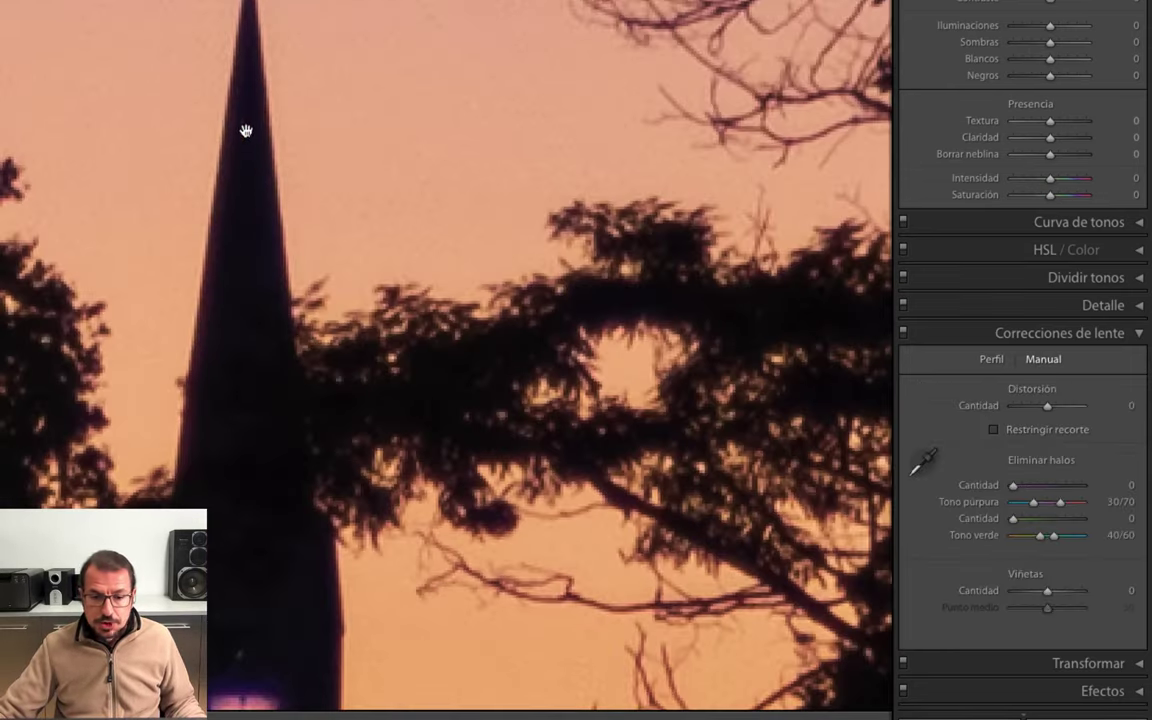
drag(326, 272, 290, 20)
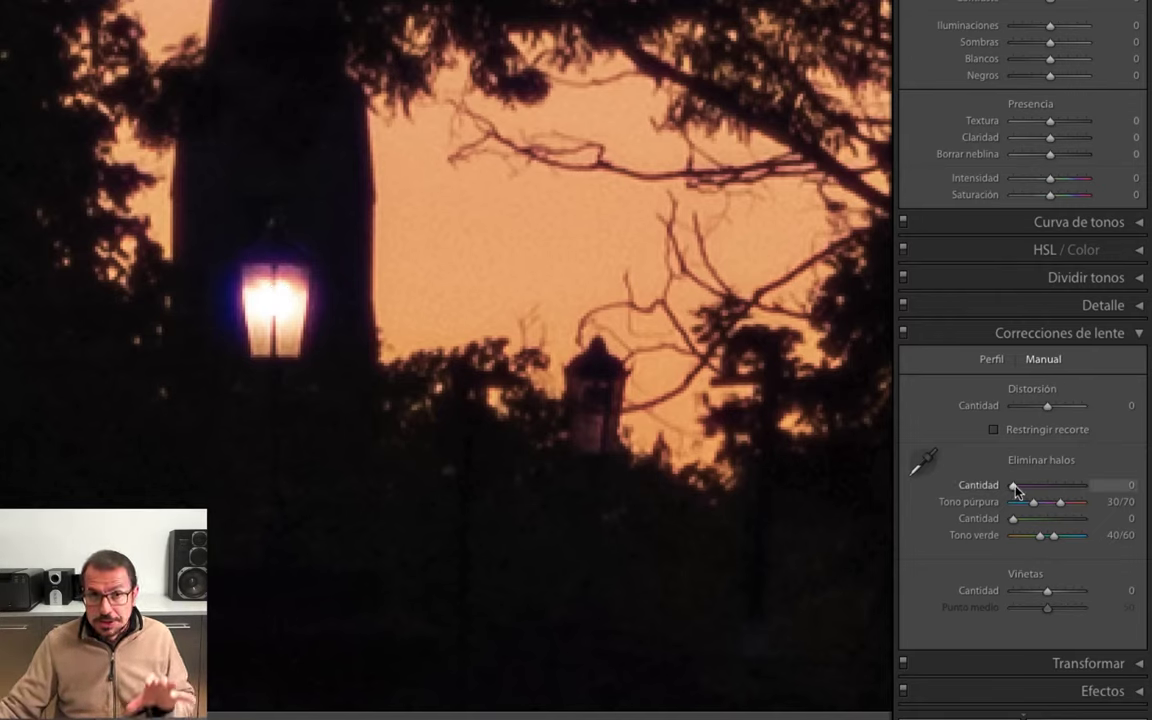
drag(1014, 485, 1020, 486)
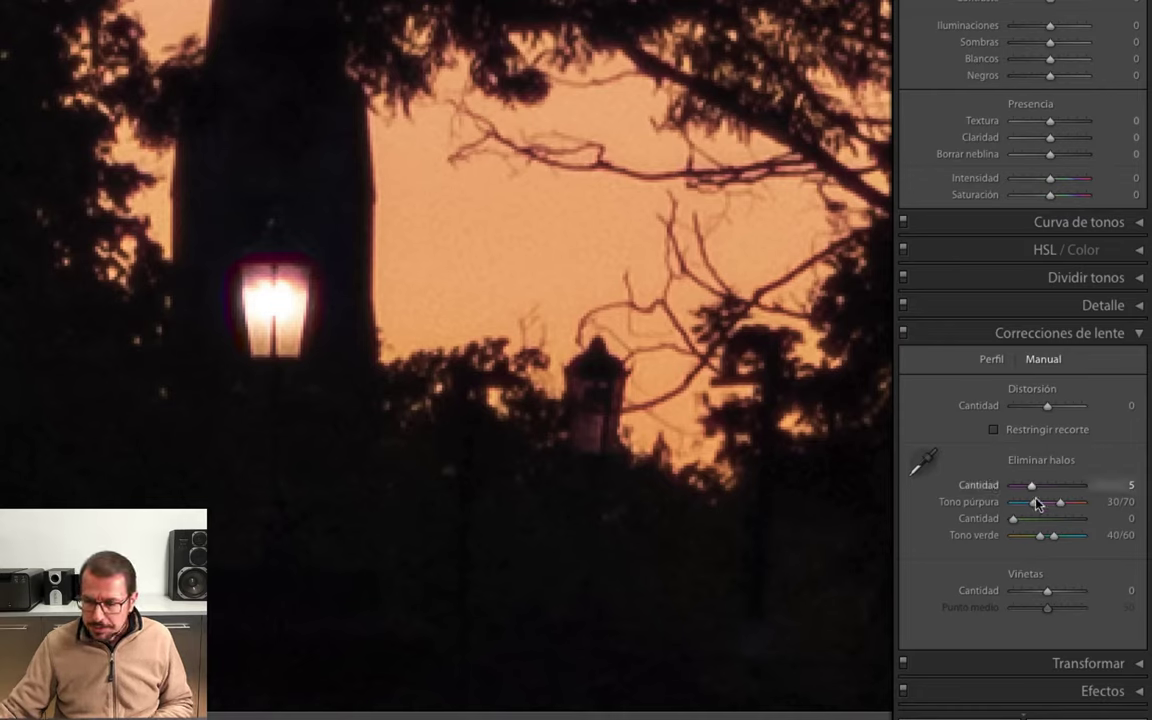
drag(1058, 502, 1062, 508)
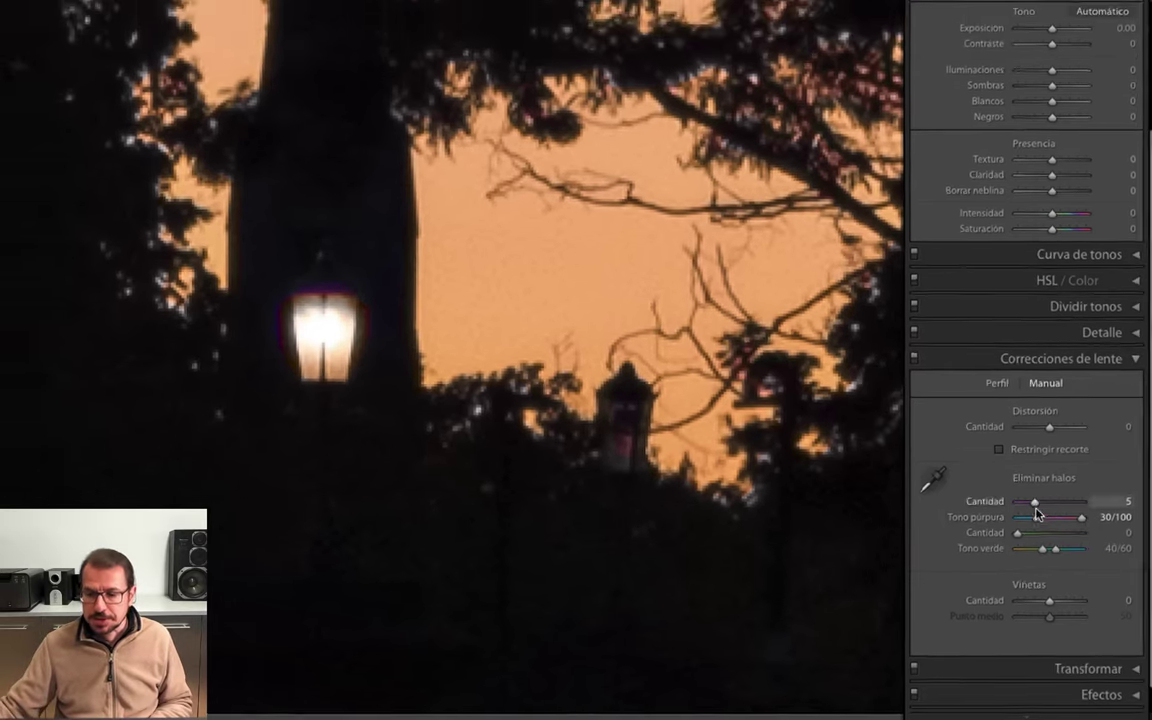
click(632, 406)
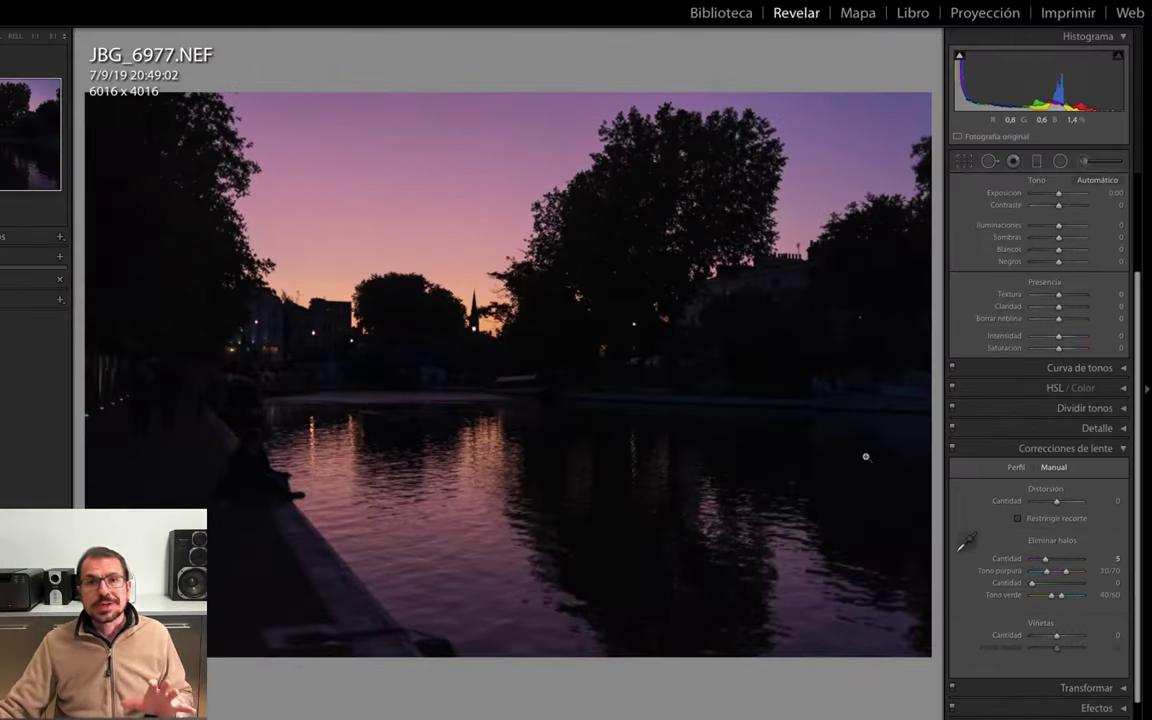
- Try lifting shadows and exposure, then reset all Basic tone sliders to zero
click(1108, 451)
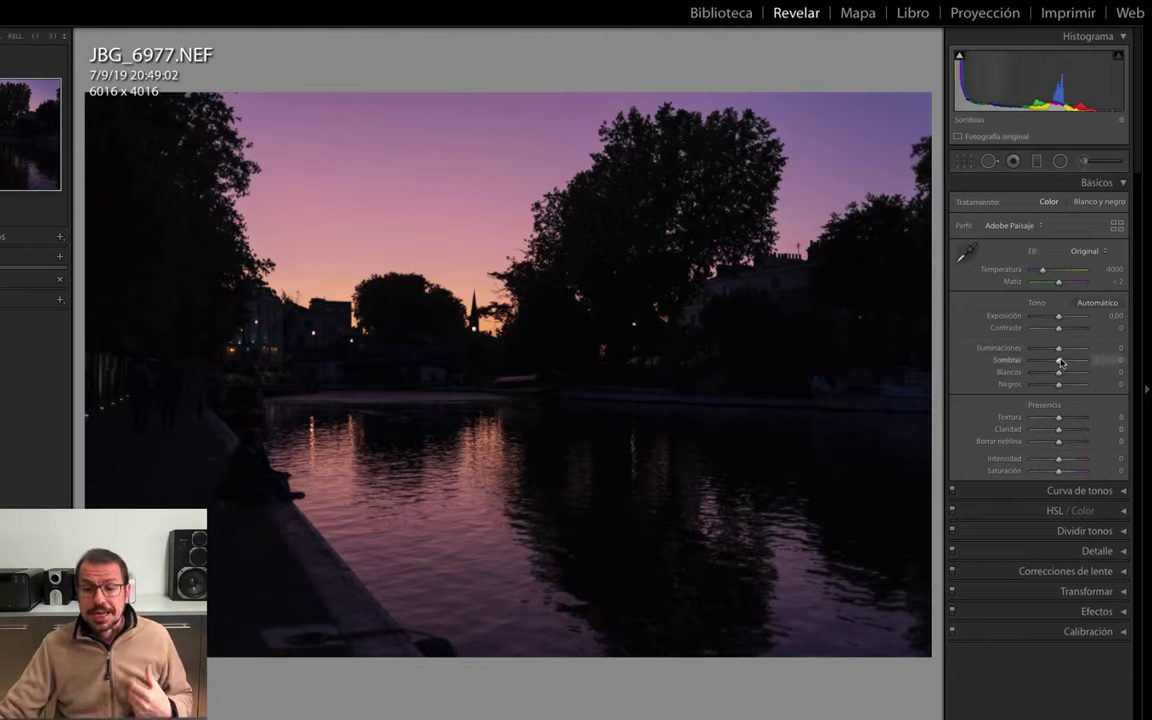
drag(1072, 365, 1090, 360)
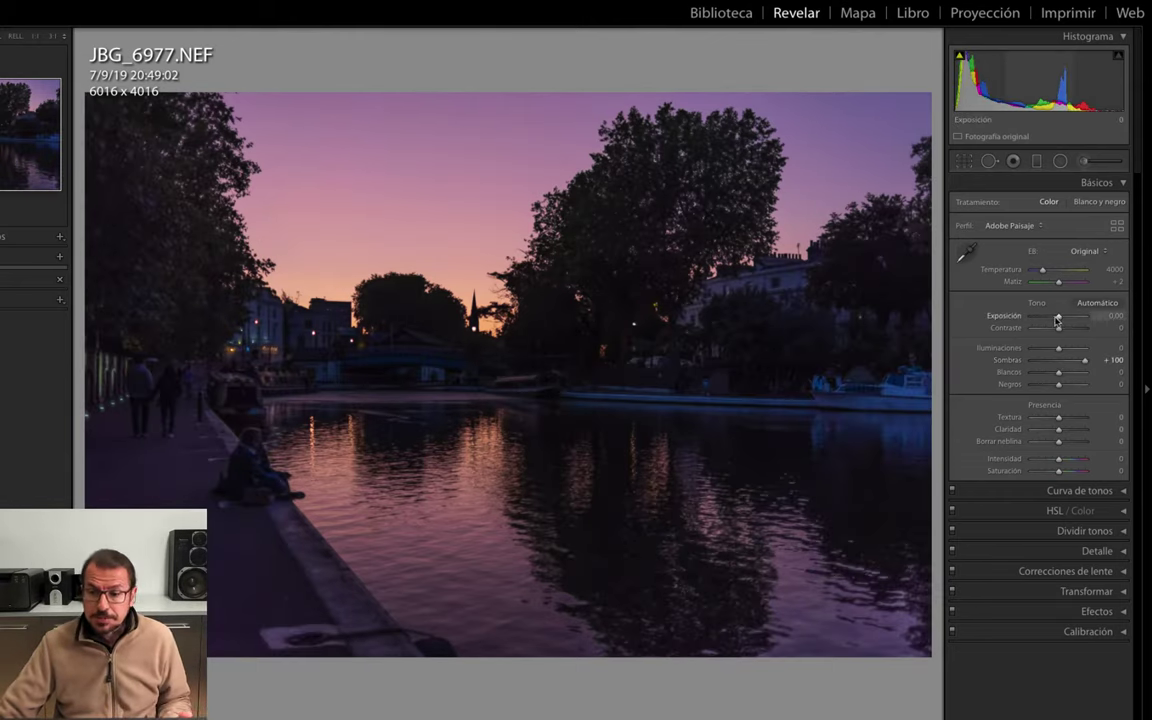
drag(1057, 316, 1074, 318)
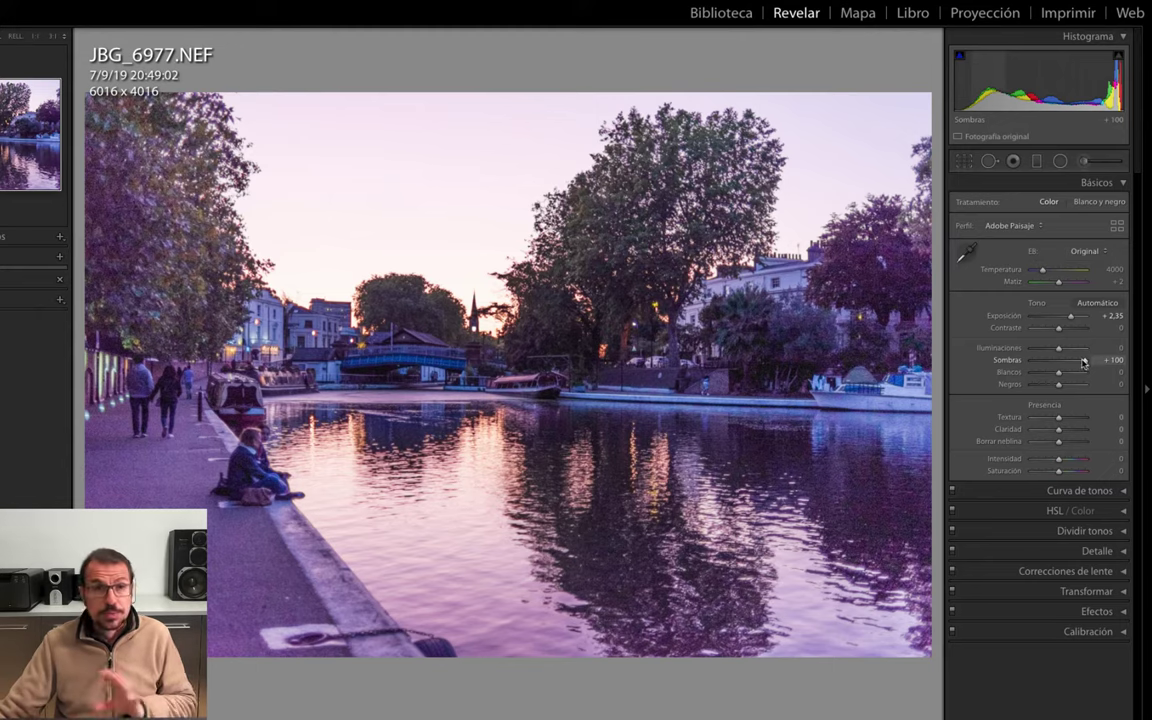
key(ctrl+shift+r)
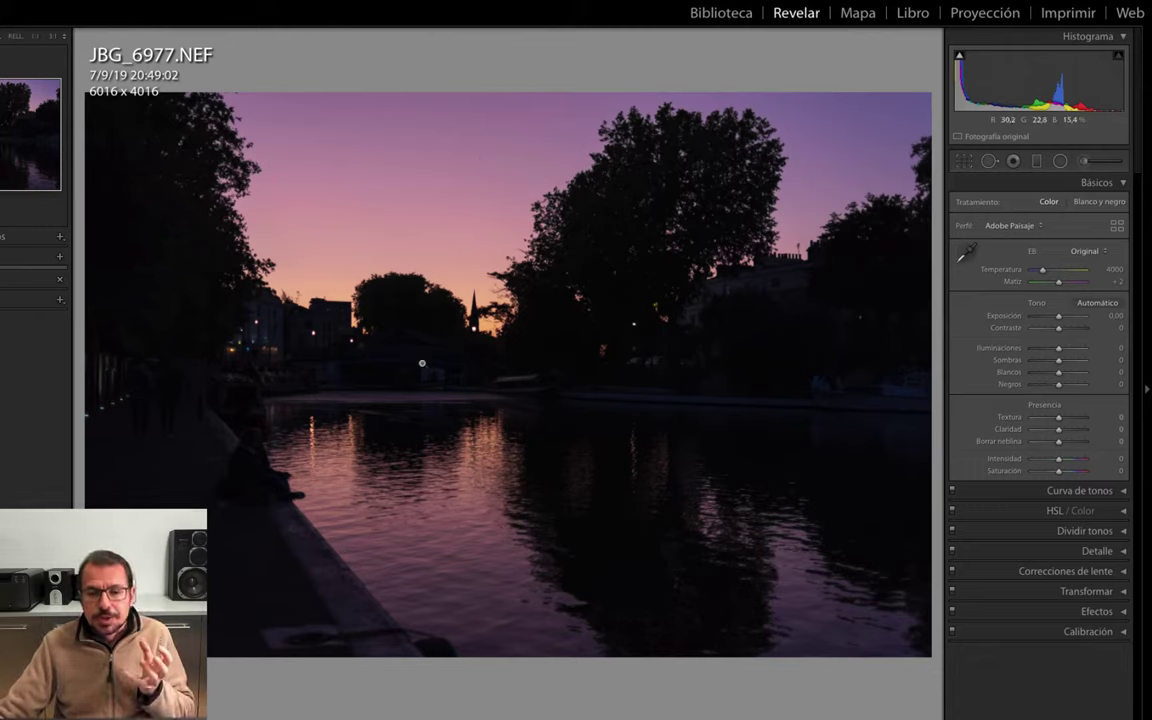
- Drag Sombras up to +59 and Negros up to +54 in the Básicos panel
drag(1071, 364, 1061, 388)
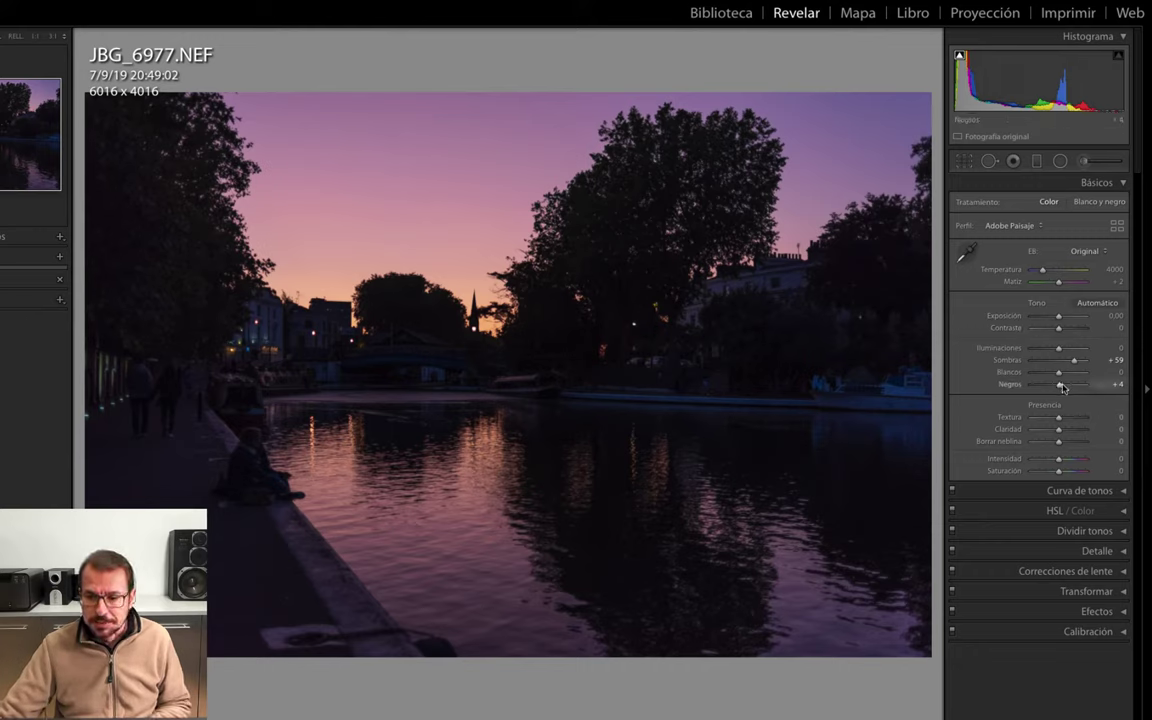
drag(1062, 387, 1075, 387)
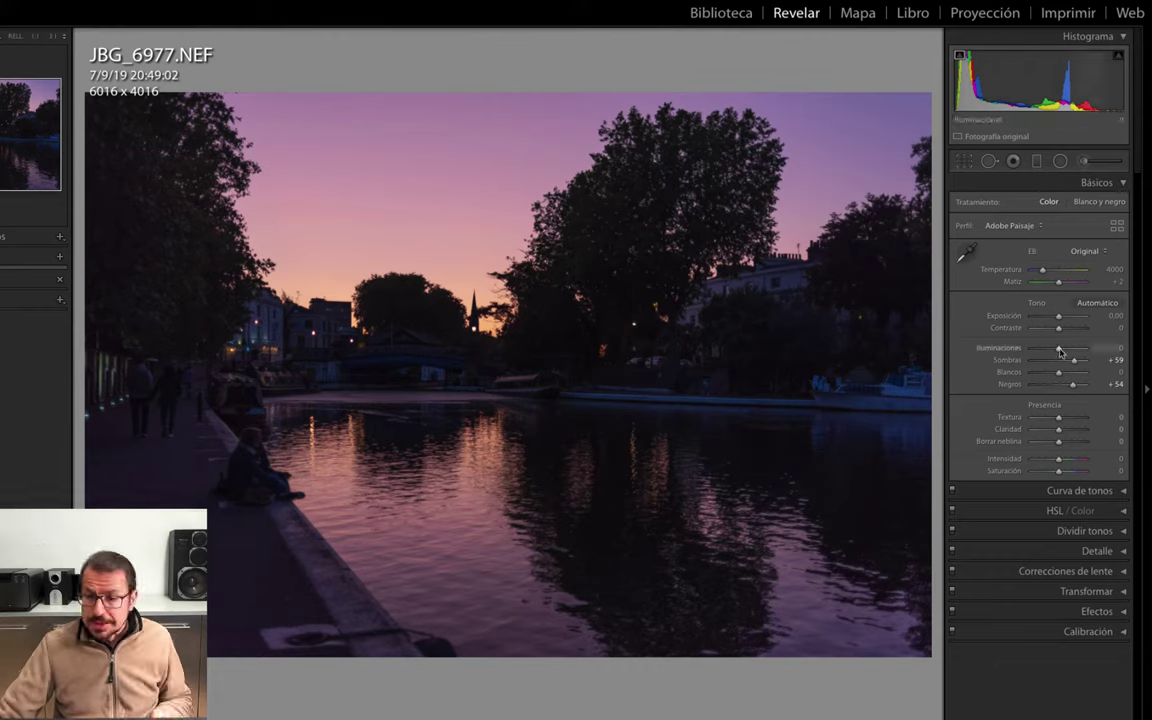
- In Básicos, set Highlights (Iluminaciones) to -9 and Whites (Blancos) to +42
mouse_move(1059, 348)
mouse_down()
mouse_move(1044, 348)
mouse_move(1058, 349)
mouse_up()
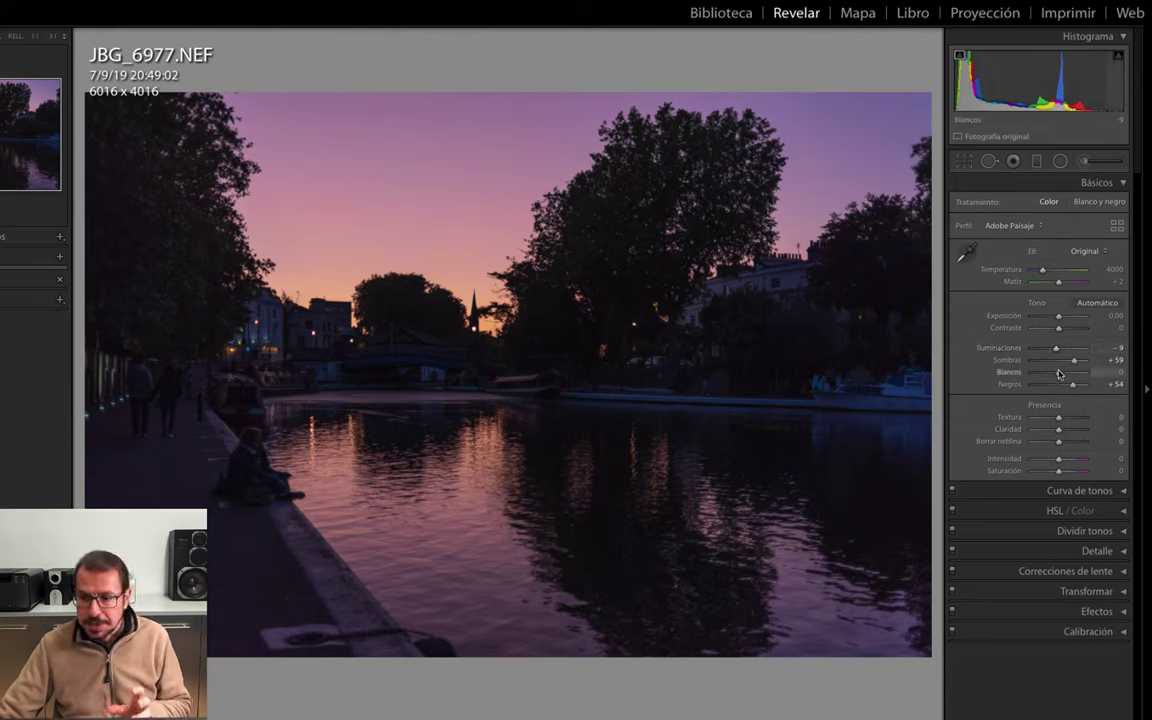
drag(1063, 373, 1069, 374)
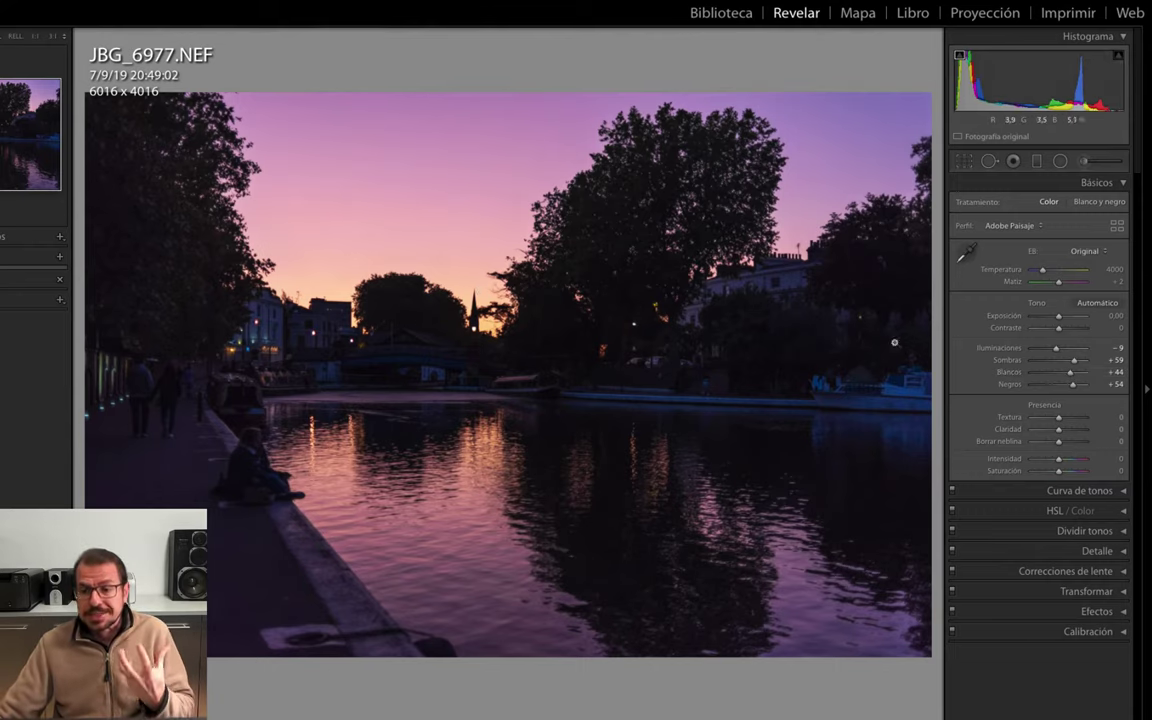
drag(1075, 372, 1069, 378)
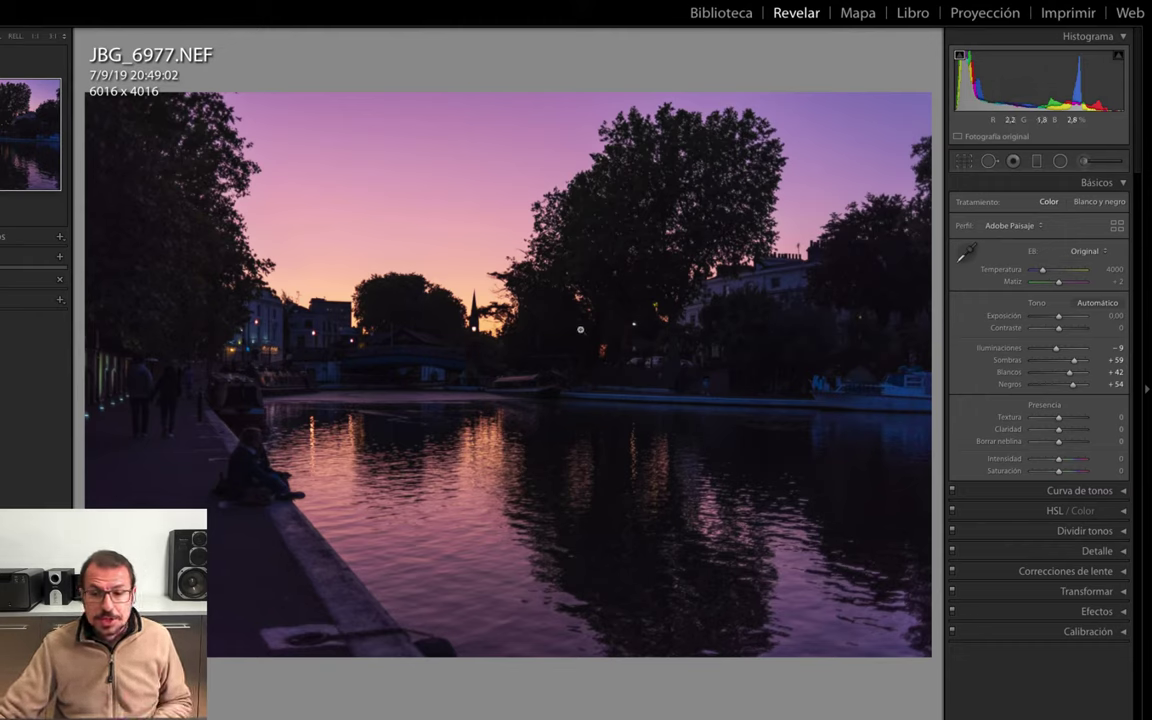
- Drag a graduated filter up from the photo's bottom edge and keep its exposure at 0
key(k)
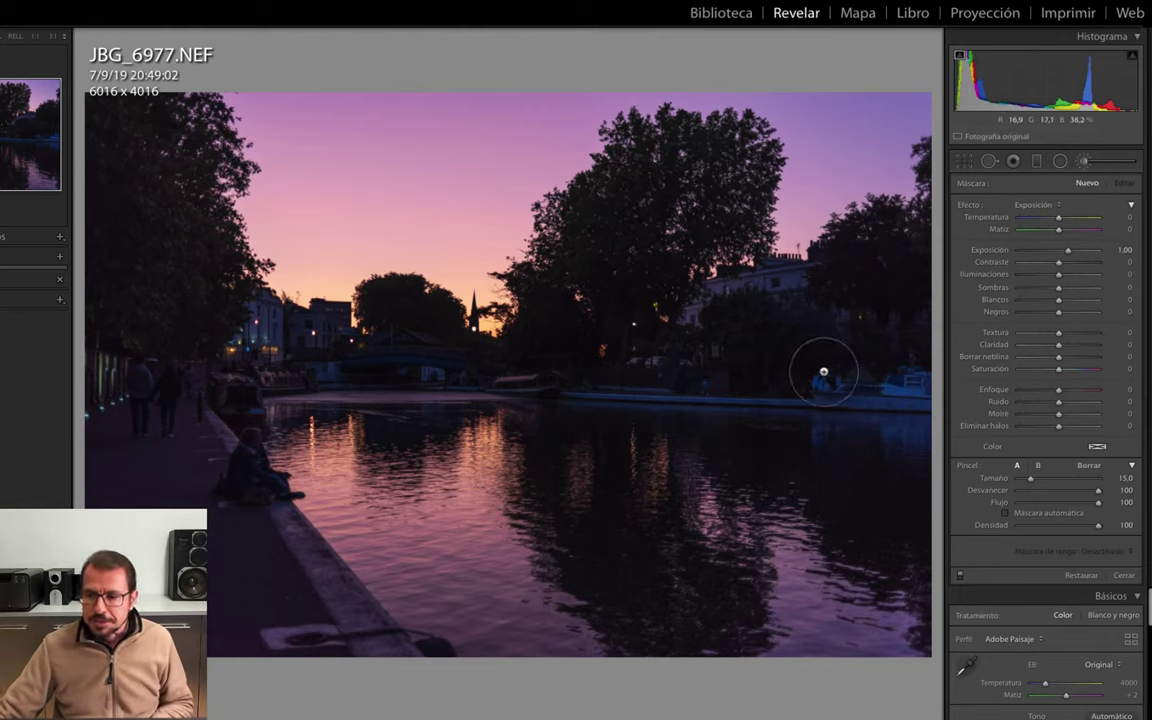
click(1037, 162)
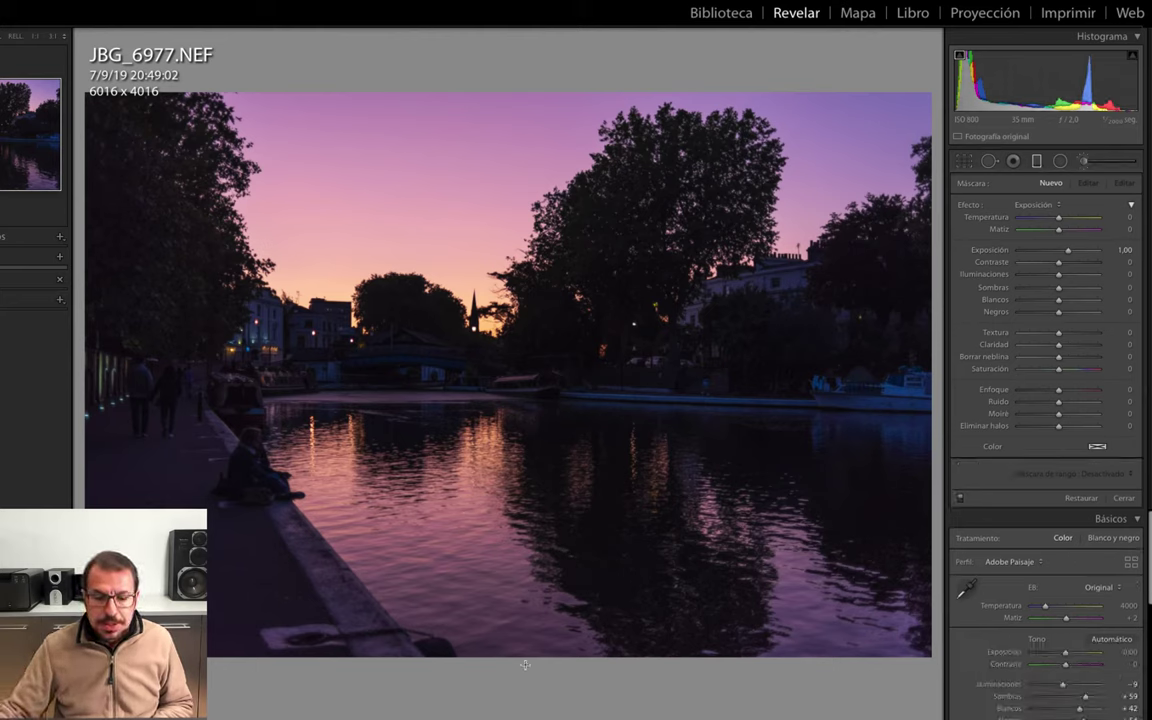
drag(523, 664, 522, 676)
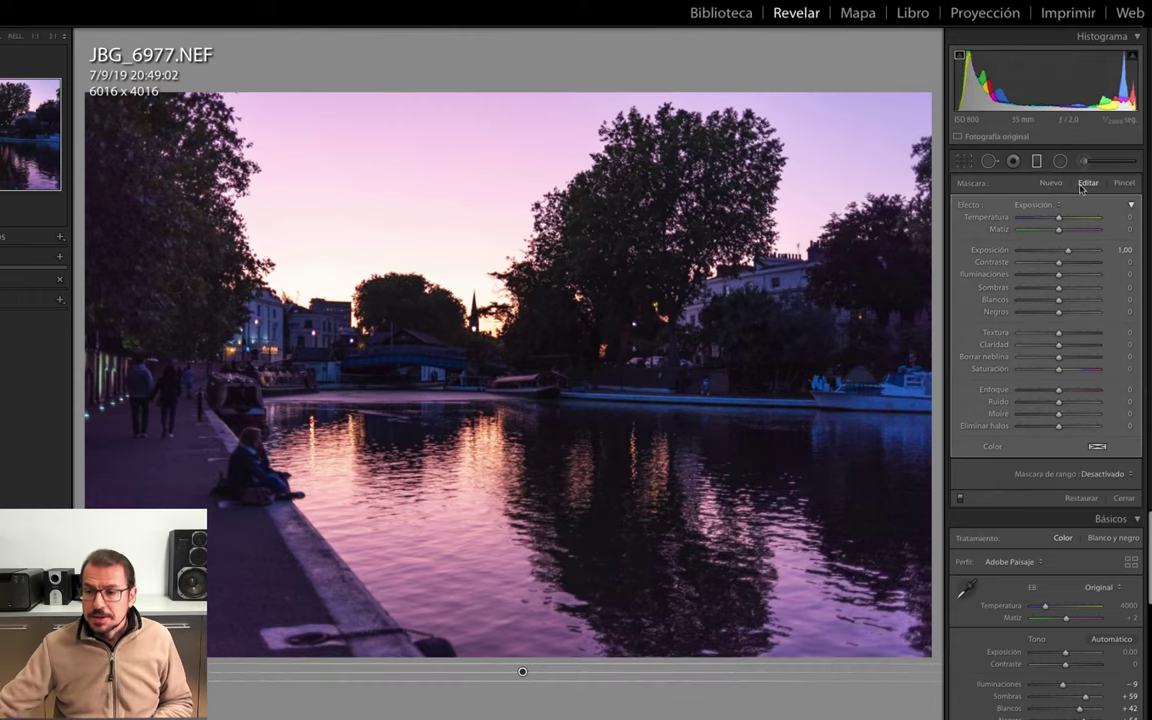
double_click(968, 207)
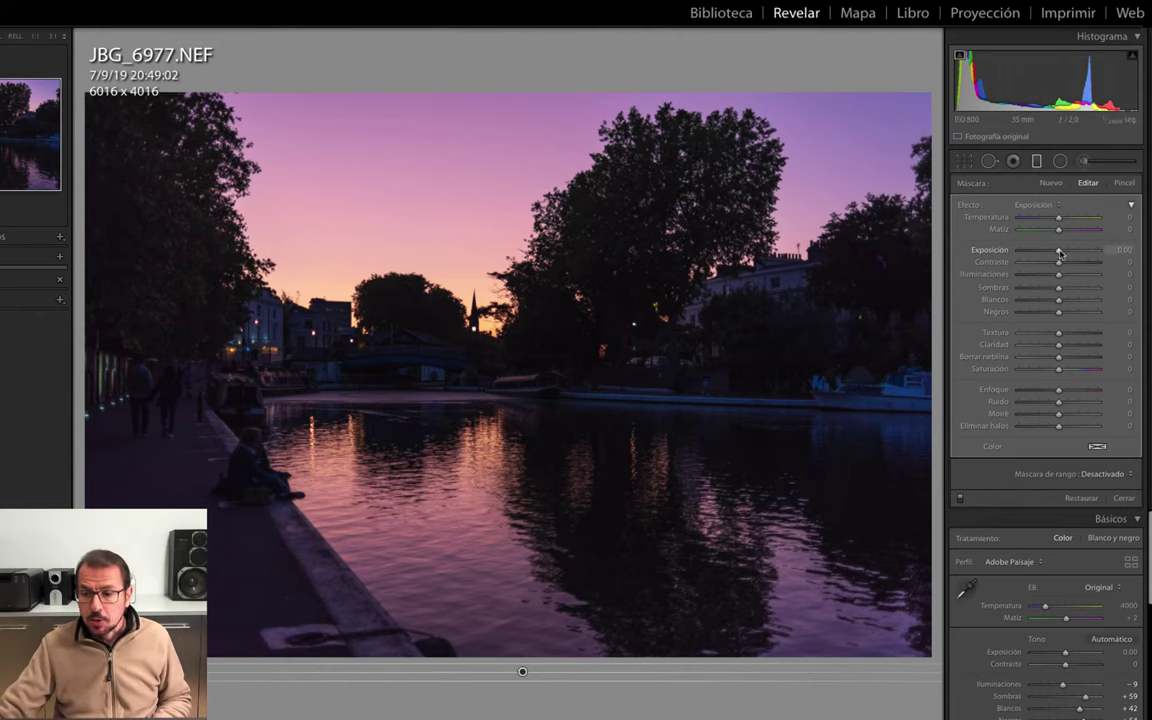
mouse_move(1058, 250)
mouse_down()
mouse_move(1016, 250)
mouse_move(1110, 264)
mouse_move(1062, 263)
mouse_up()
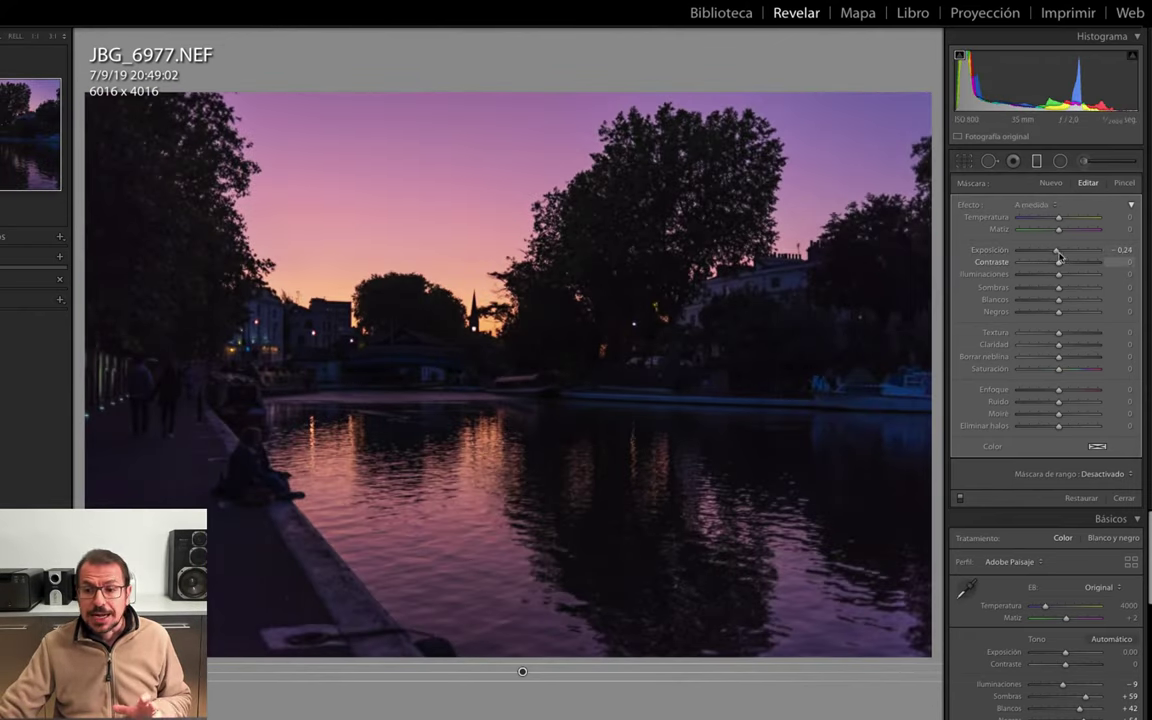
double_click(993, 249)
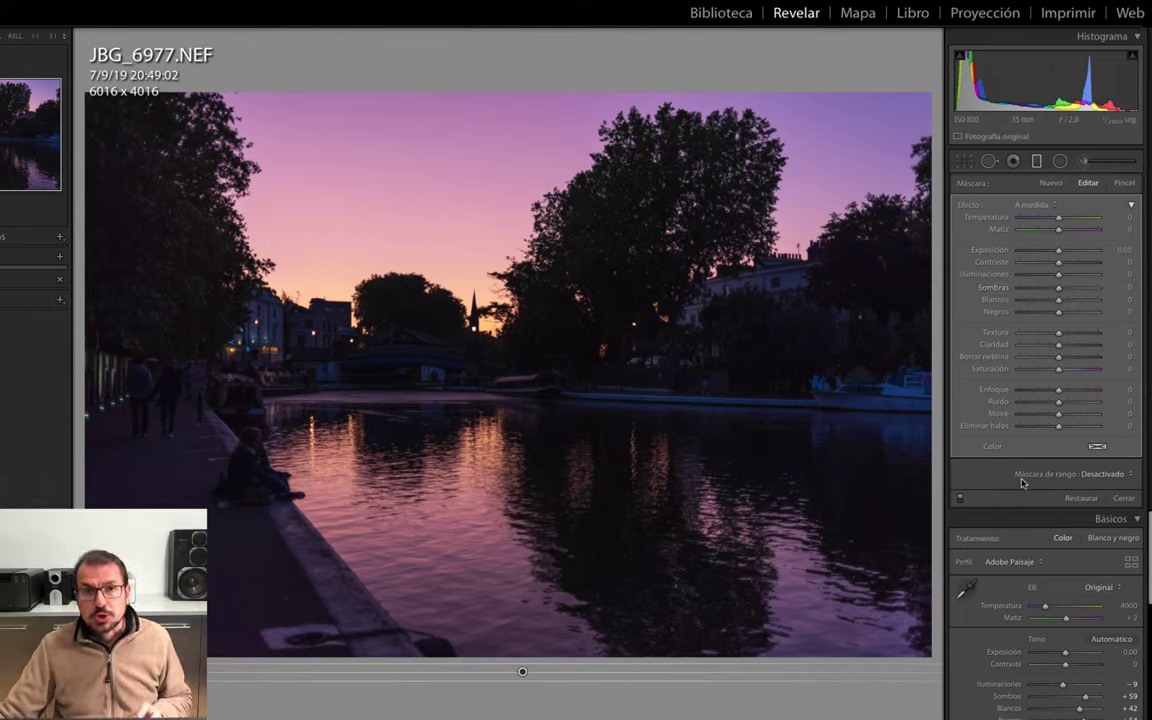
click(1100, 474)
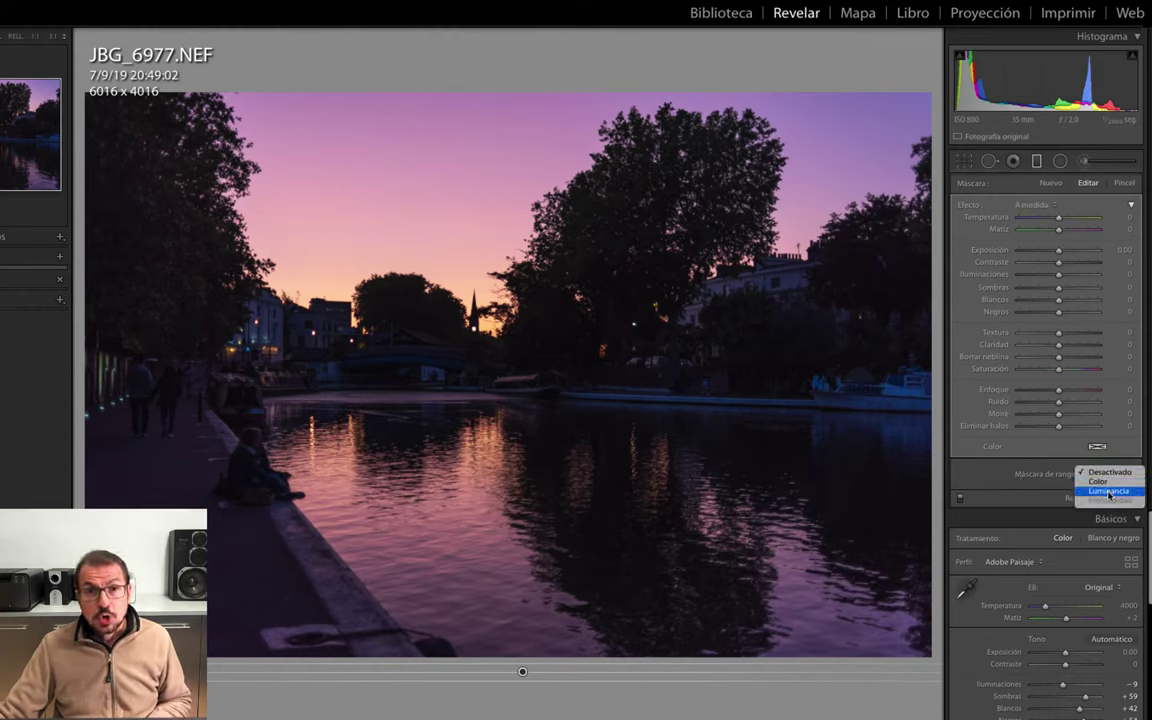
- Restrict the filter with a Luminance range mask and show the luminance mask overlay
click(1109, 492)
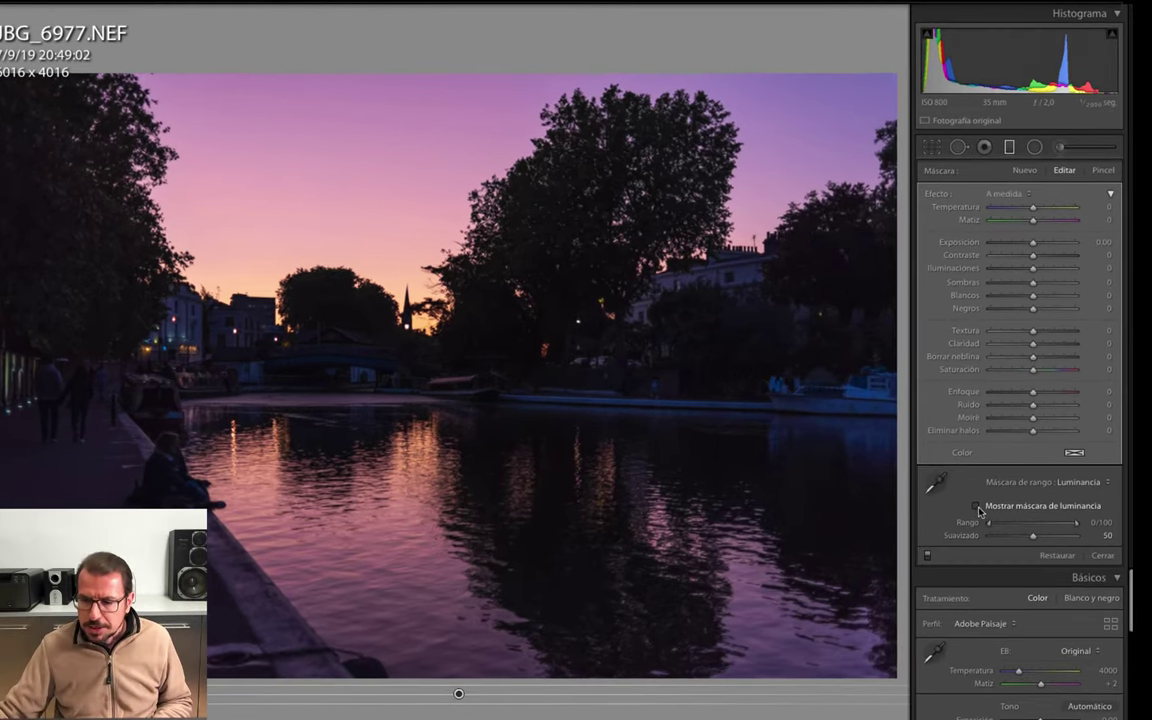
click(1004, 495)
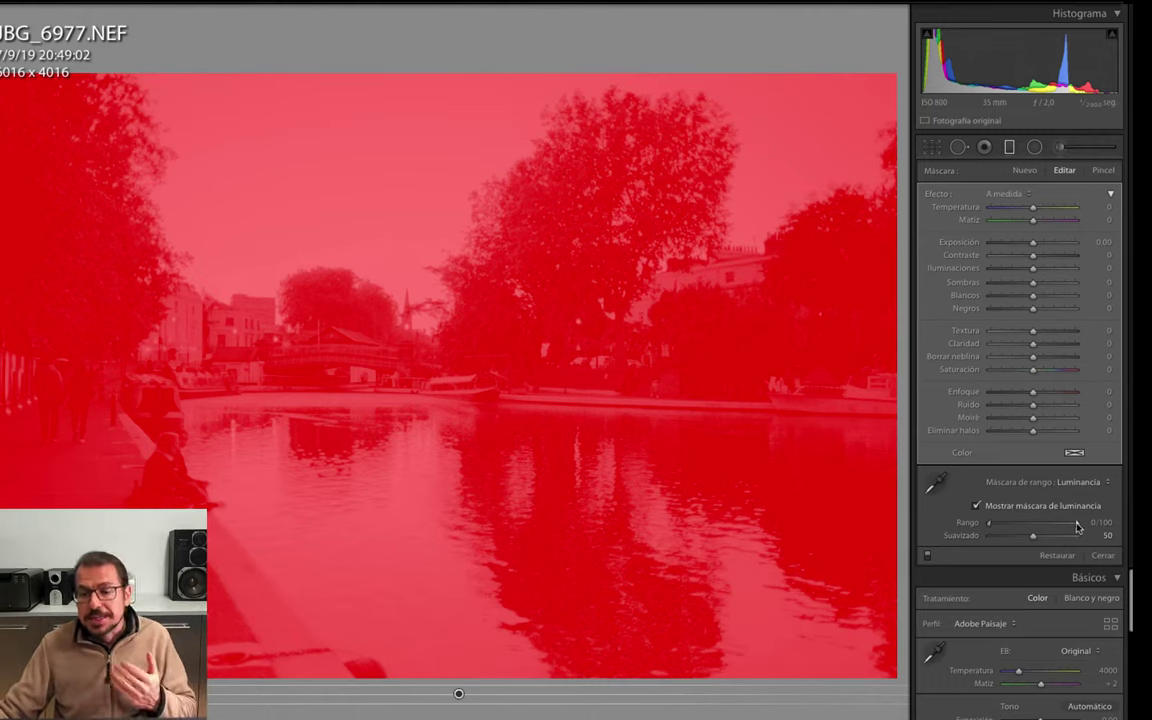
- Narrow the luminance range to 0/39 while previewing the mask in black and white
drag(1077, 528, 994, 524)
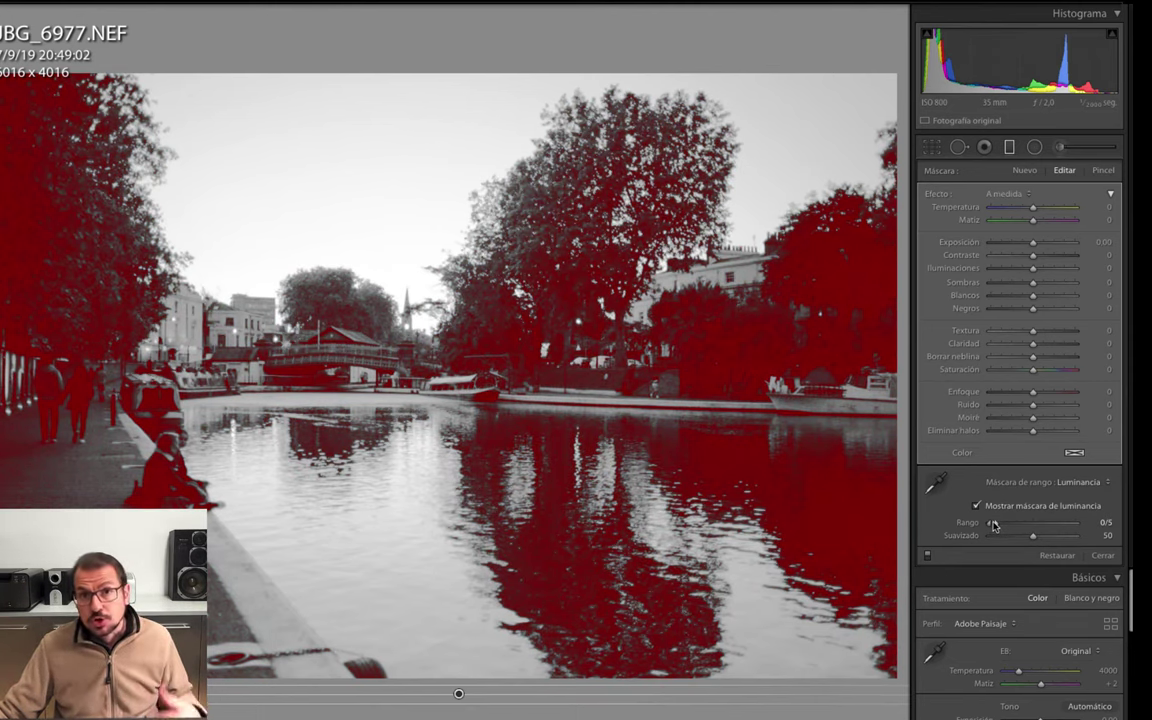
alt+click(993, 524)
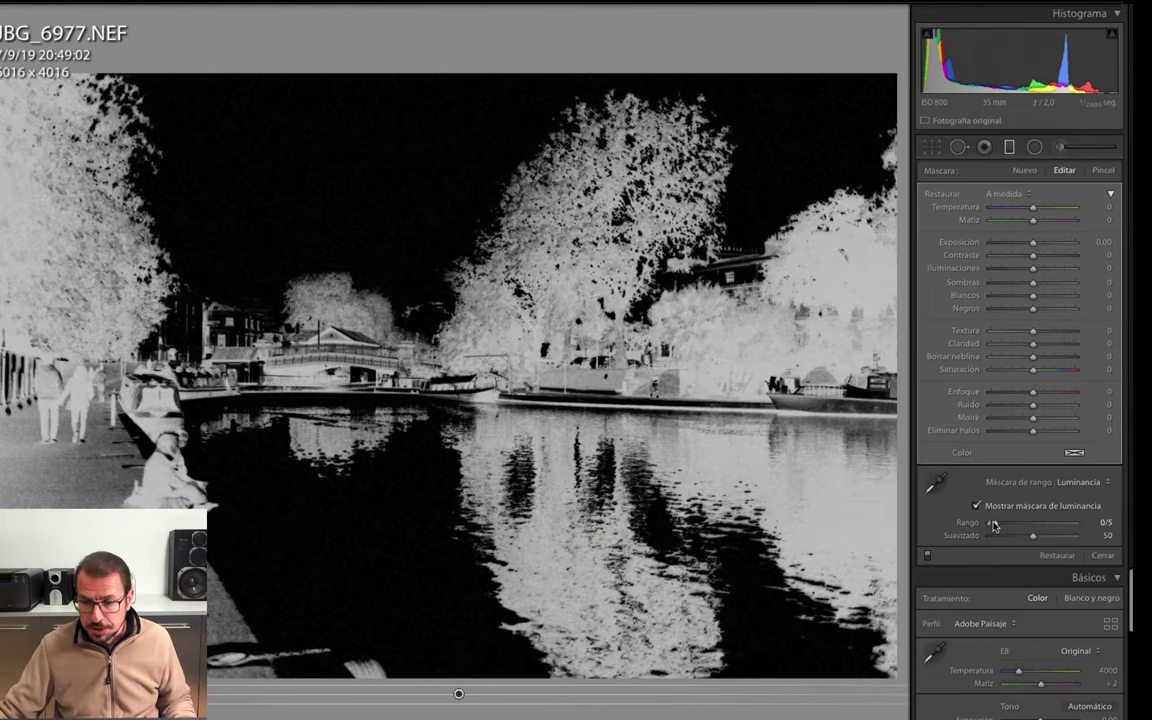
alt+click(993, 524)
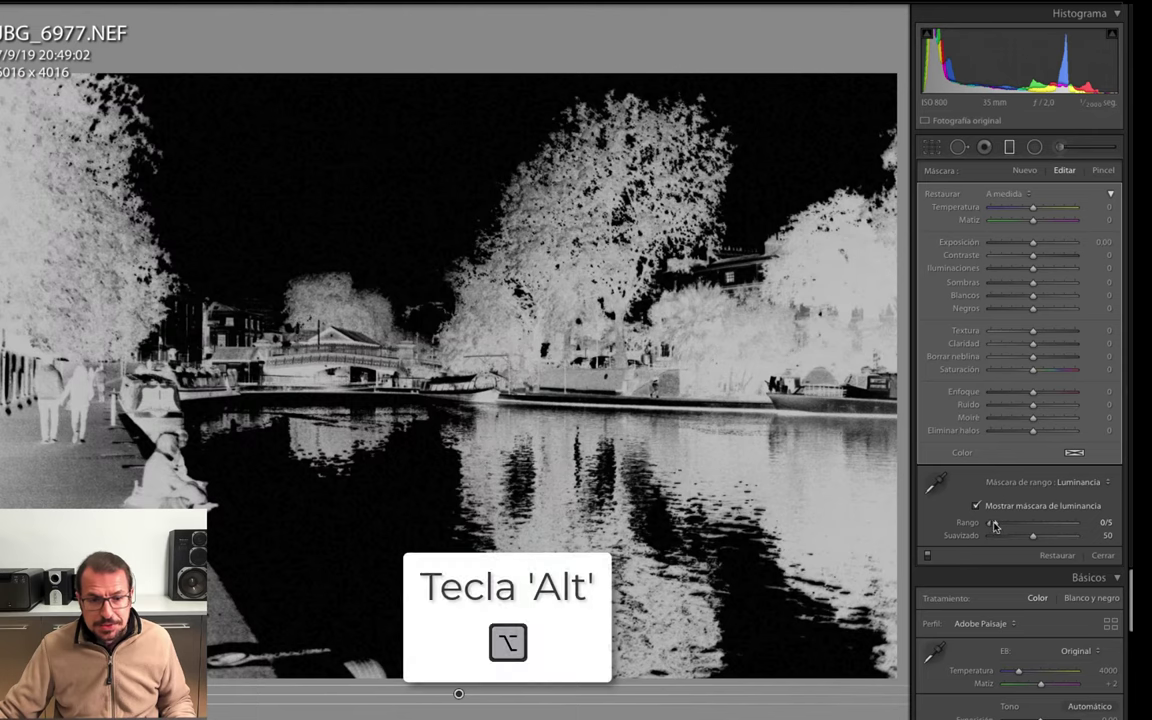
mouse_move(993, 524)
mouse_down()
mouse_move(1036, 527)
mouse_move(1023, 527)
mouse_up()
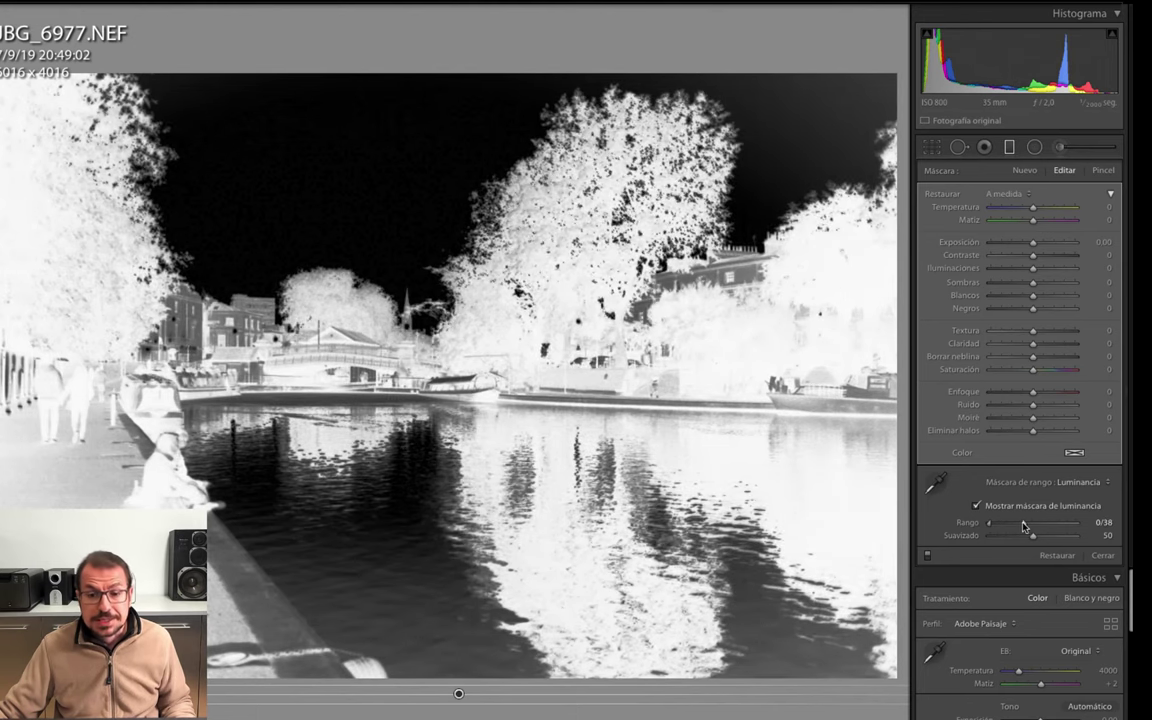
drag(1023, 527, 1027, 526)
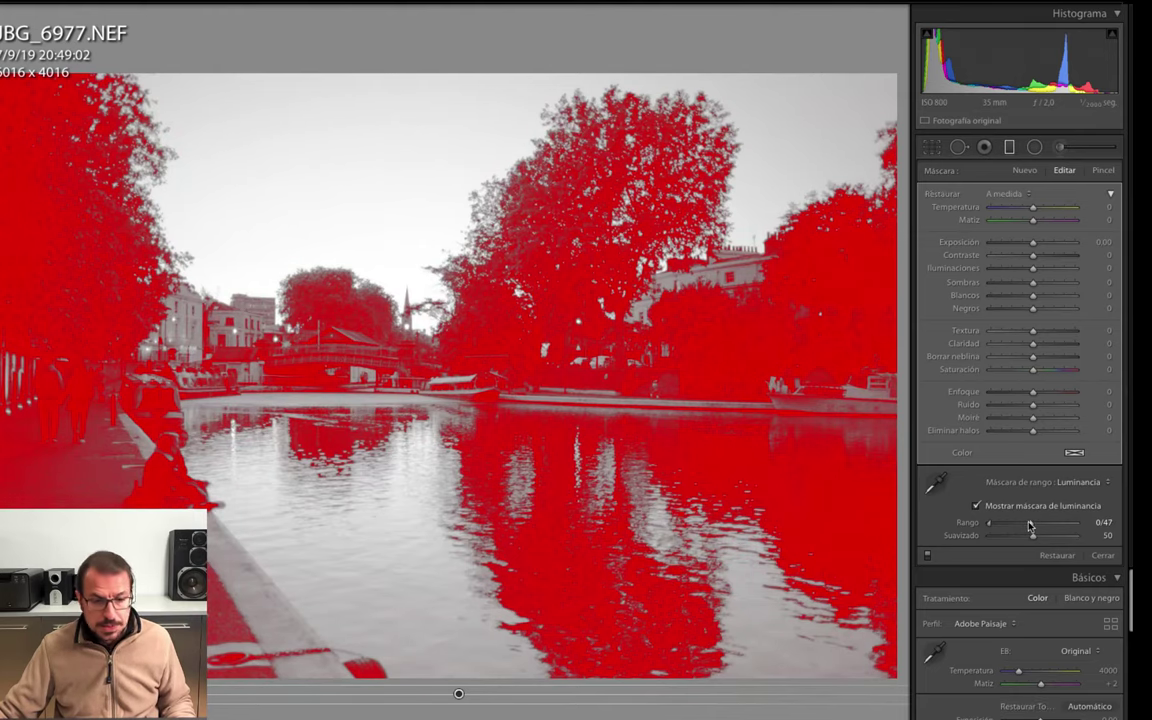
drag(1030, 526, 1026, 526)
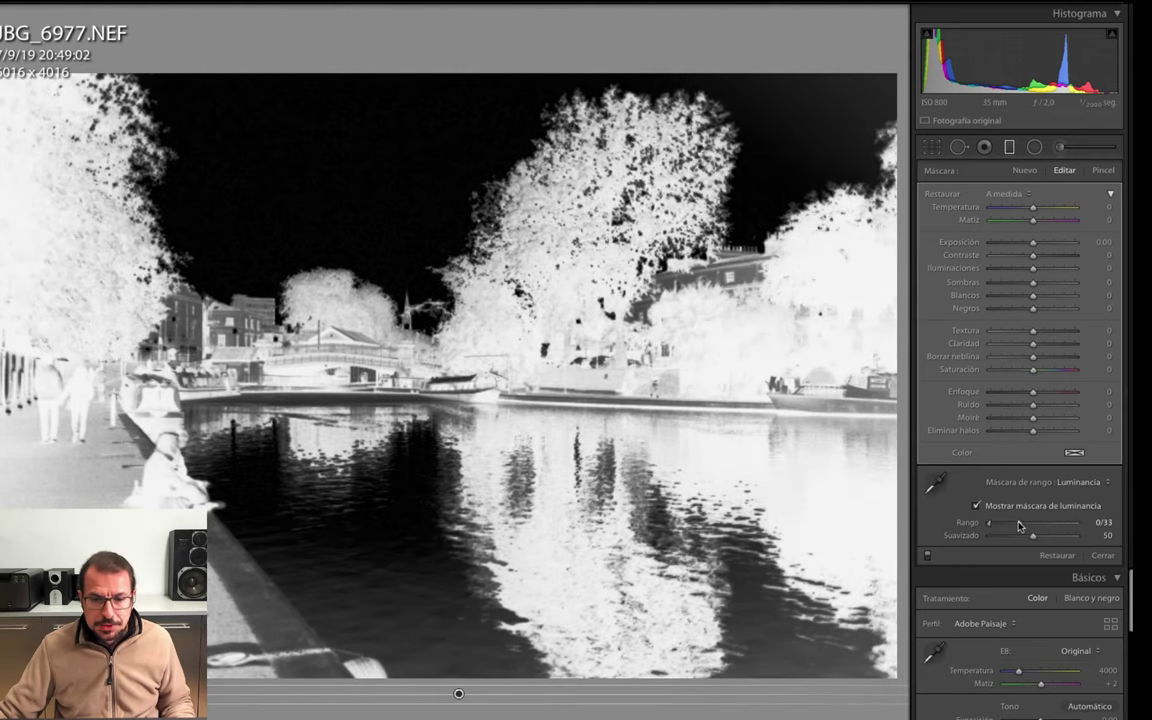
drag(1026, 526, 1025, 526)
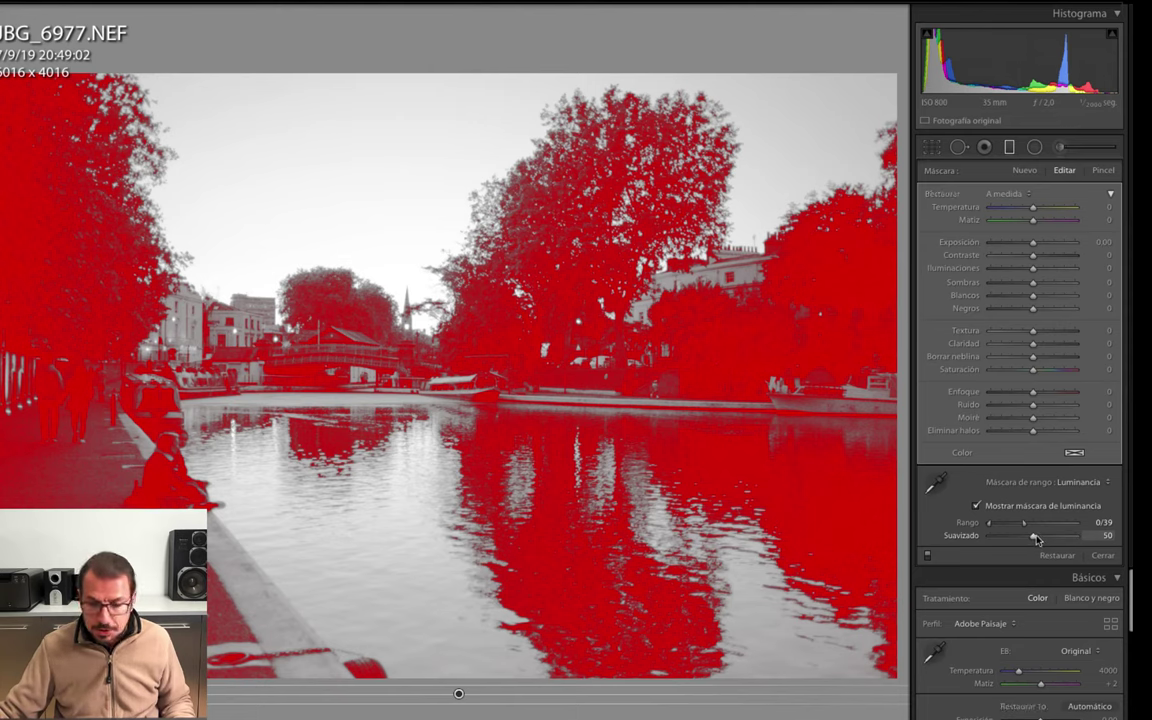
- Set the range mask smoothness (Suavizado) to 51
drag(1037, 540, 1000, 539)
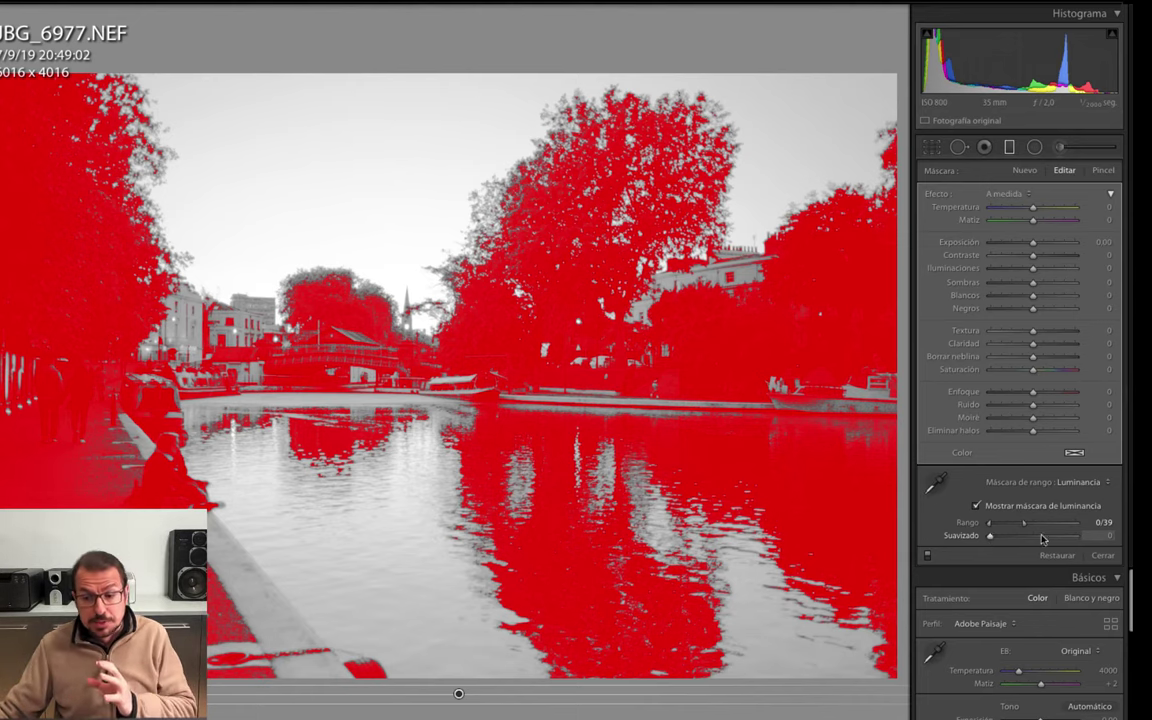
drag(991, 538, 1050, 550)
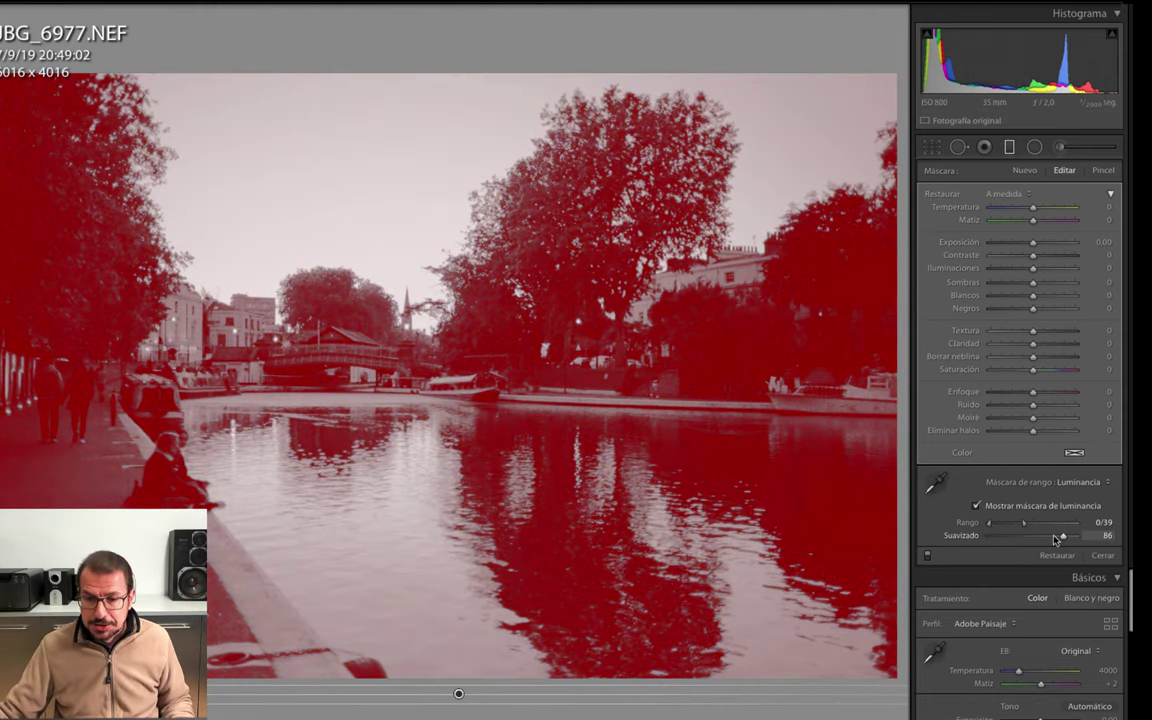
drag(1056, 540, 1034, 537)
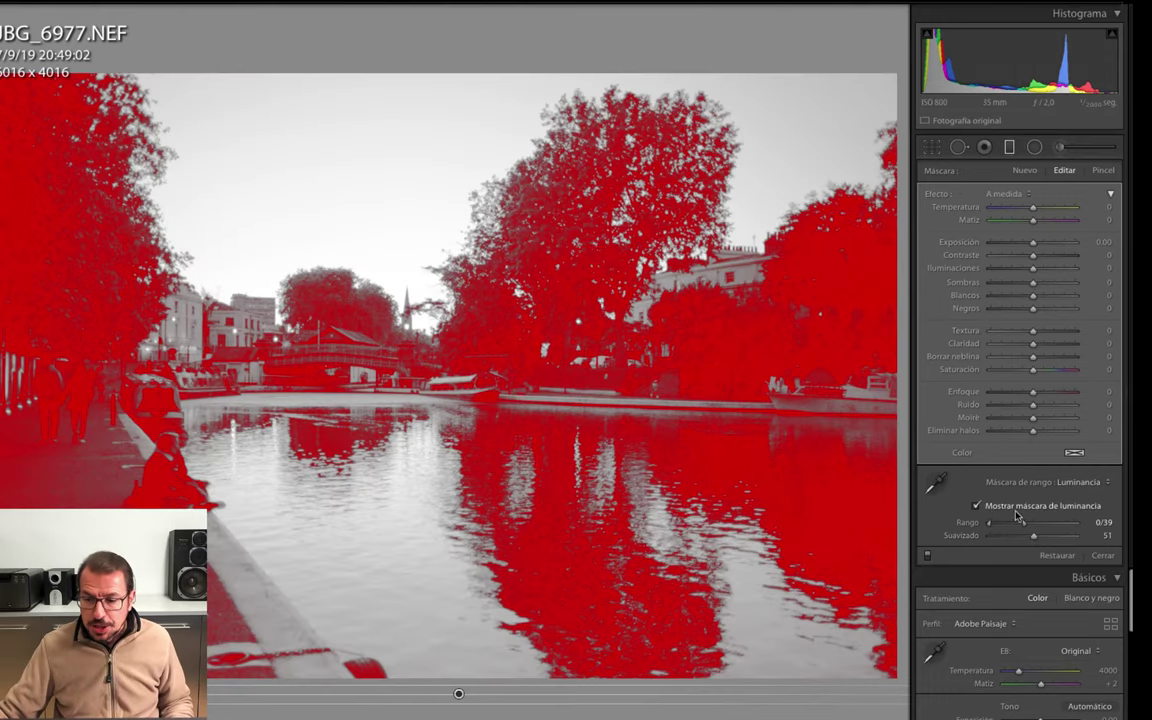
- Hide the overlay, lift the mask's shadows to +49 and set its tint to -15
key(o)
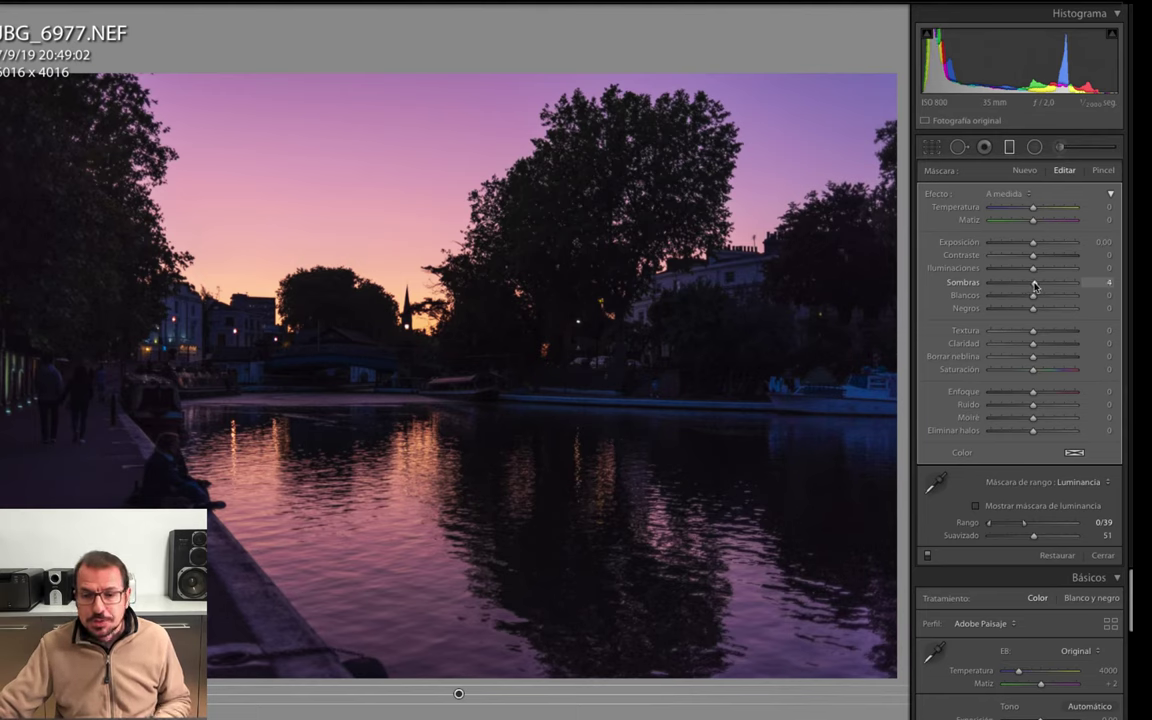
mouse_move(1035, 287)
mouse_down()
mouse_move(1077, 289)
mouse_move(1055, 287)
mouse_up()
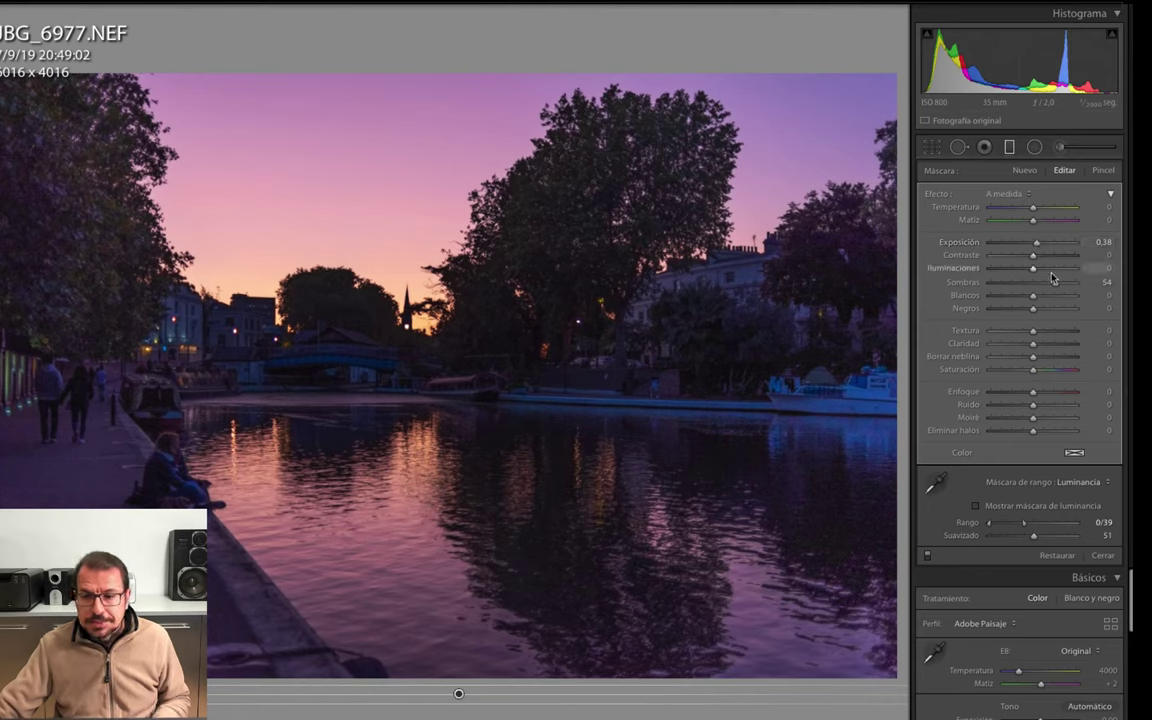
drag(1052, 286, 1043, 284)
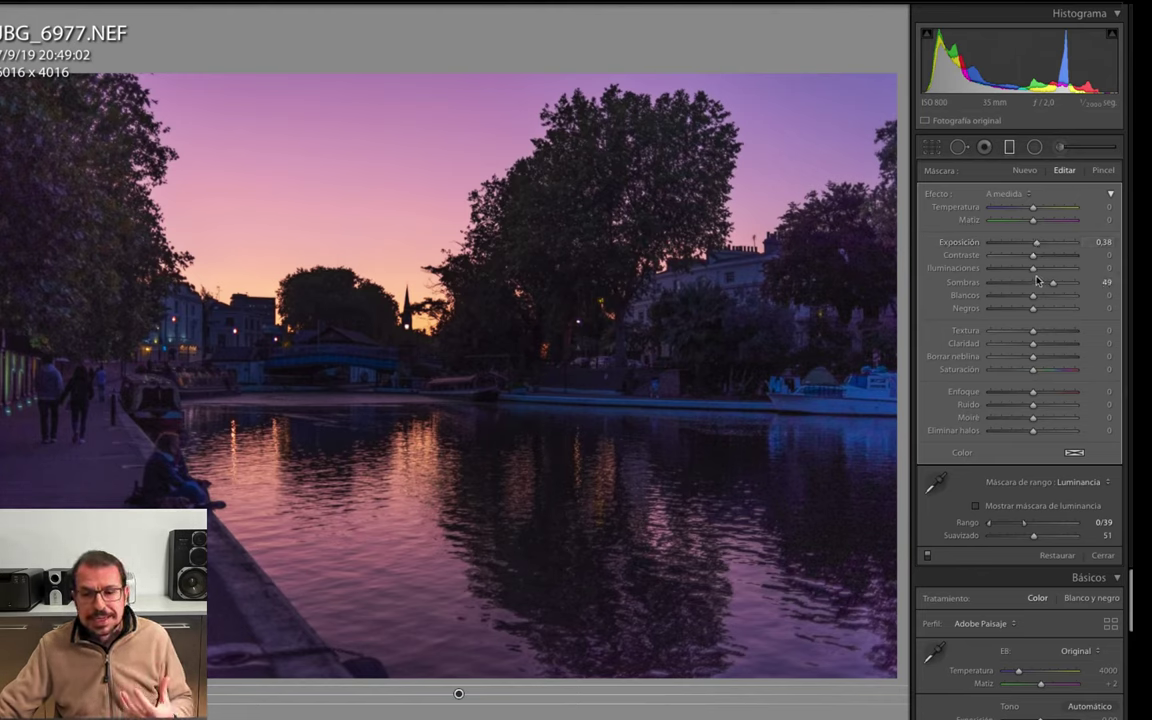
mouse_move(1031, 227)
mouse_down()
mouse_move(997, 223)
mouse_move(1027, 225)
mouse_up()
double_click(1035, 225)
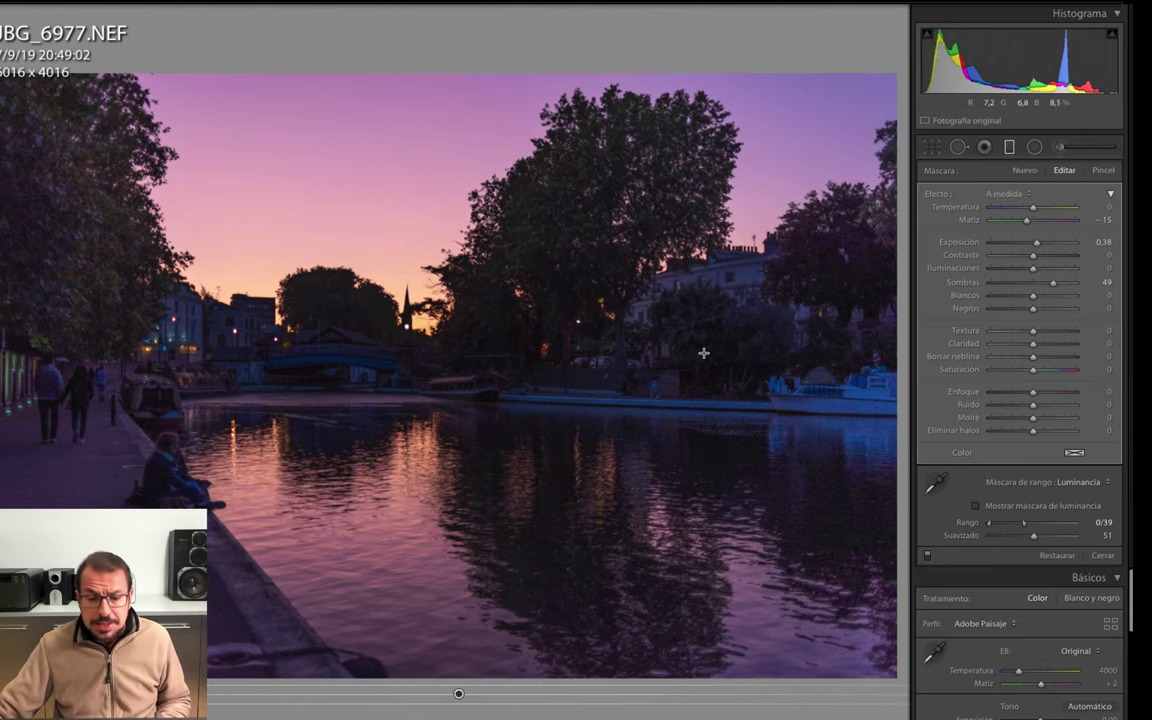
- Zoom to 1:1 and pan over the lit tower, pink sky and dark trees
click(590, 313)
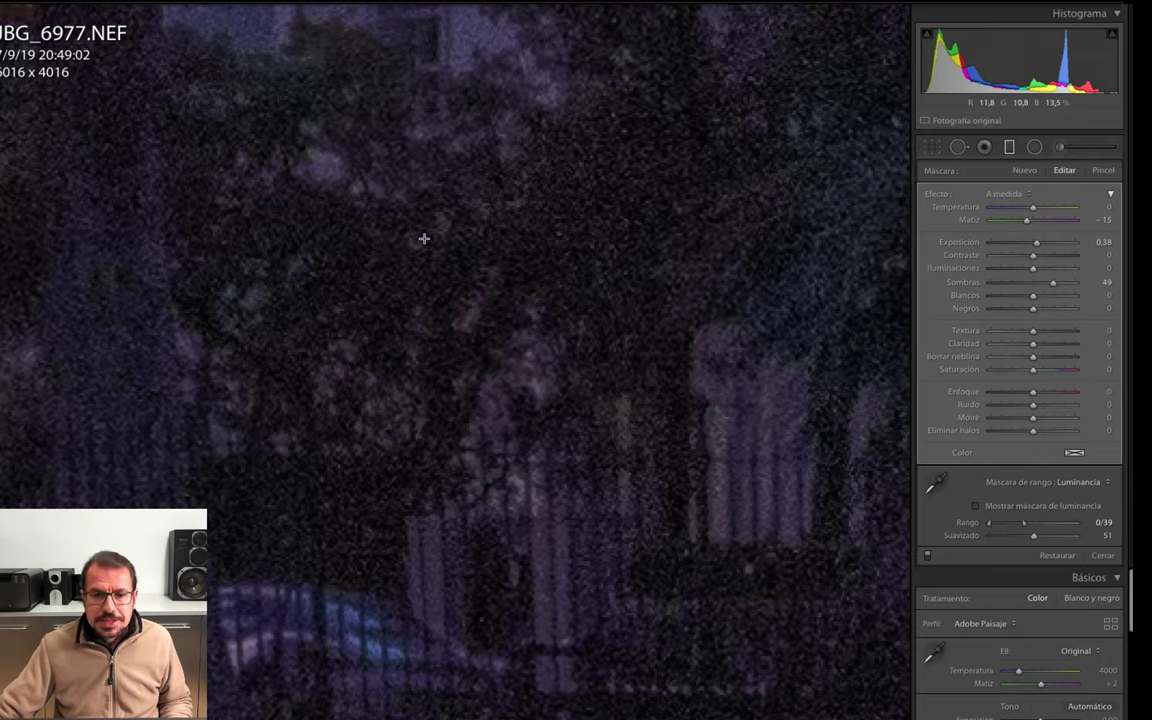
mouse_move(424, 238)
mouse_down()
mouse_move(415, 289)
mouse_move(700, 340)
mouse_move(600, 290)
mouse_move(610, 280)
mouse_move(630, 340)
mouse_up()
drag(400, 260, 681, 347)
drag(420, 230, 664, 263)
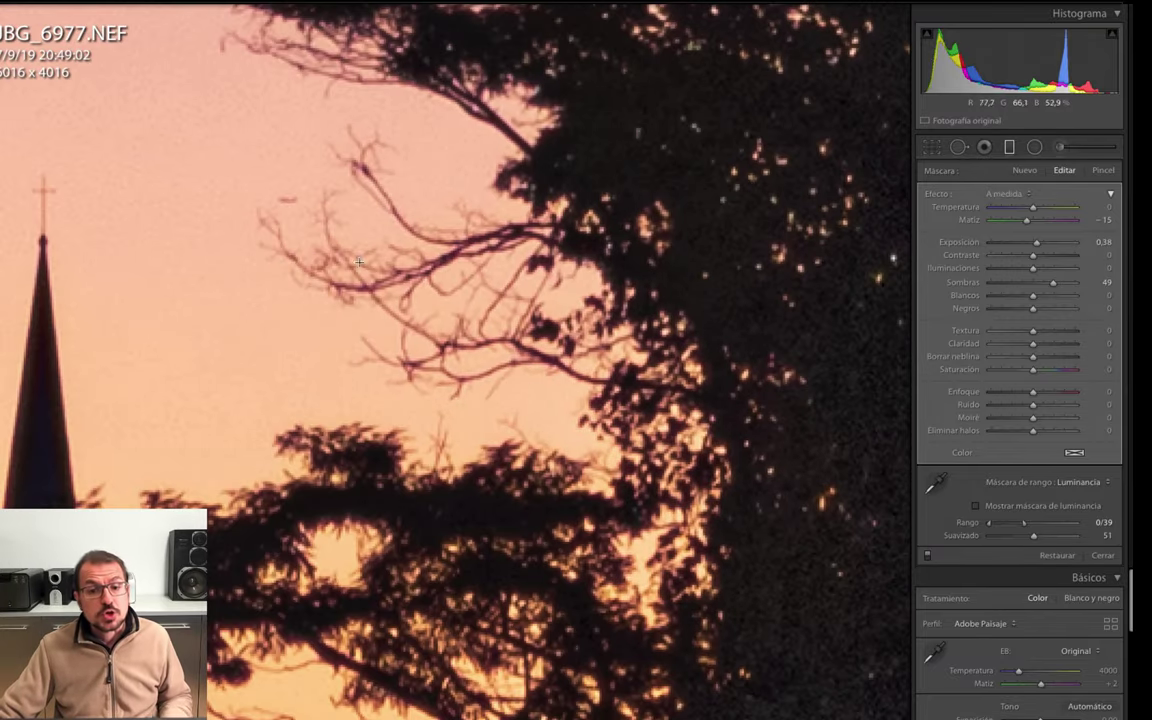
drag(820, 330, 540, 305)
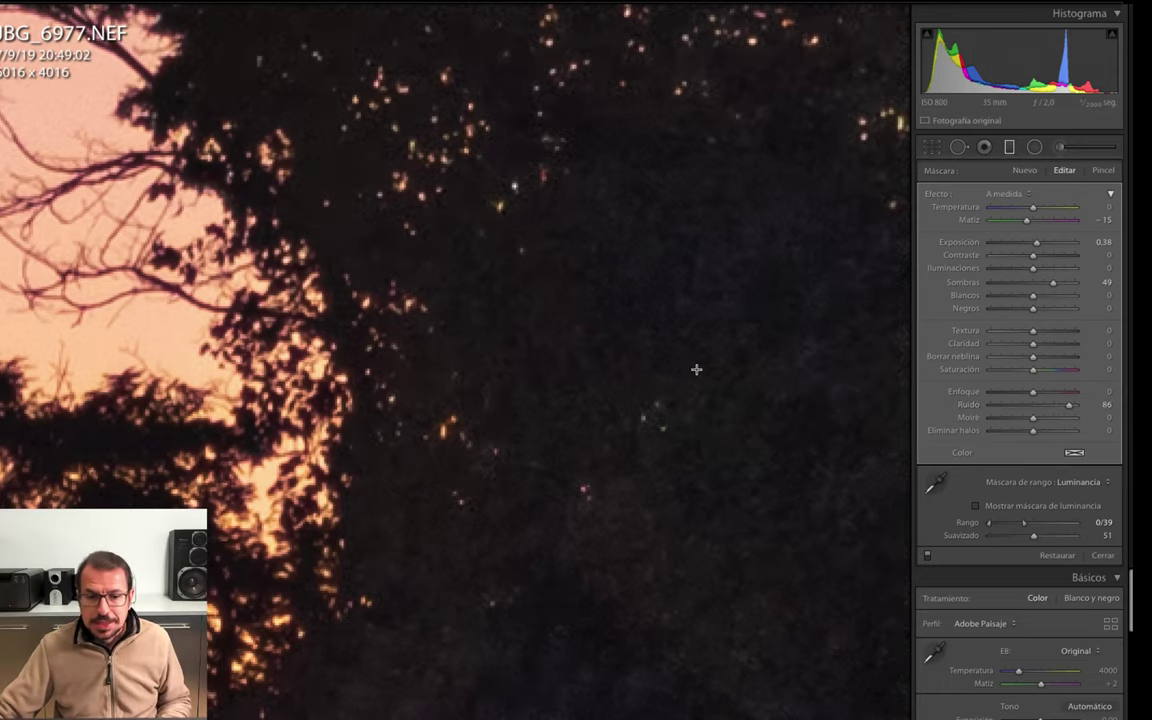
- Scroll across the dark areas to check the noise, then return to the full view
scroll(709, 378, right, 3)
scroll(563, 262, right, 3)
scroll(640, 393, right, 3)
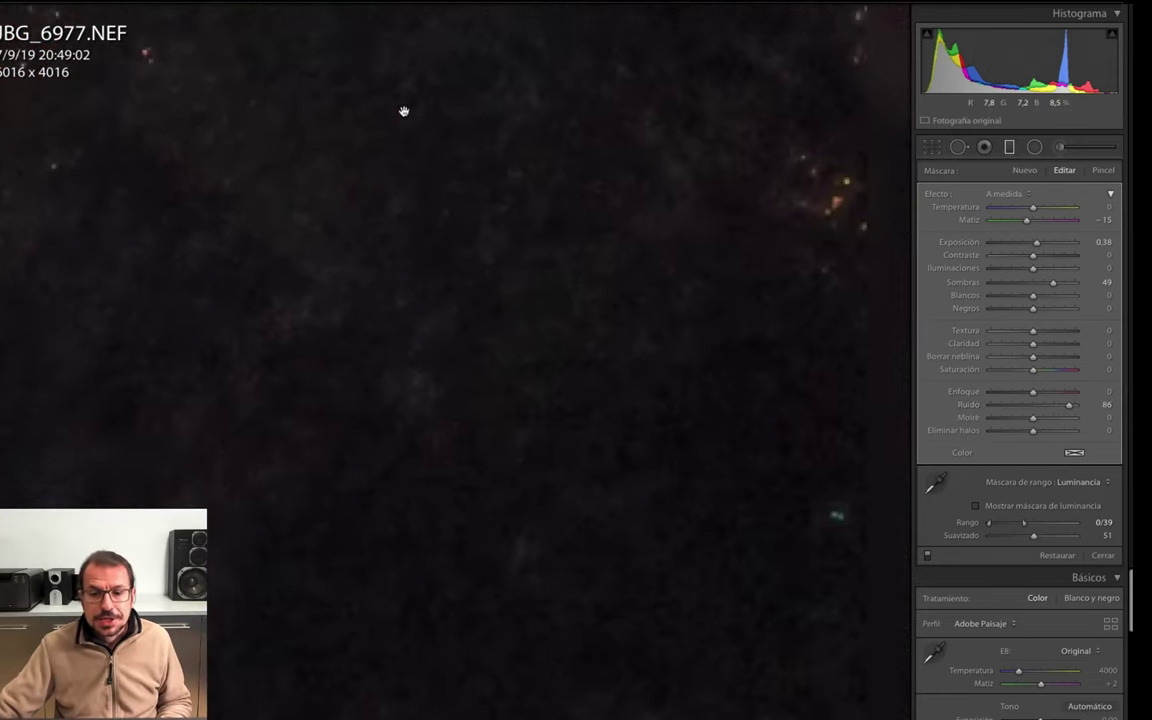
scroll(404, 111, down, 1)
scroll(427, 411, down, 3)
scroll(517, 401, down, 2)
scroll(630, 319, down, 3)
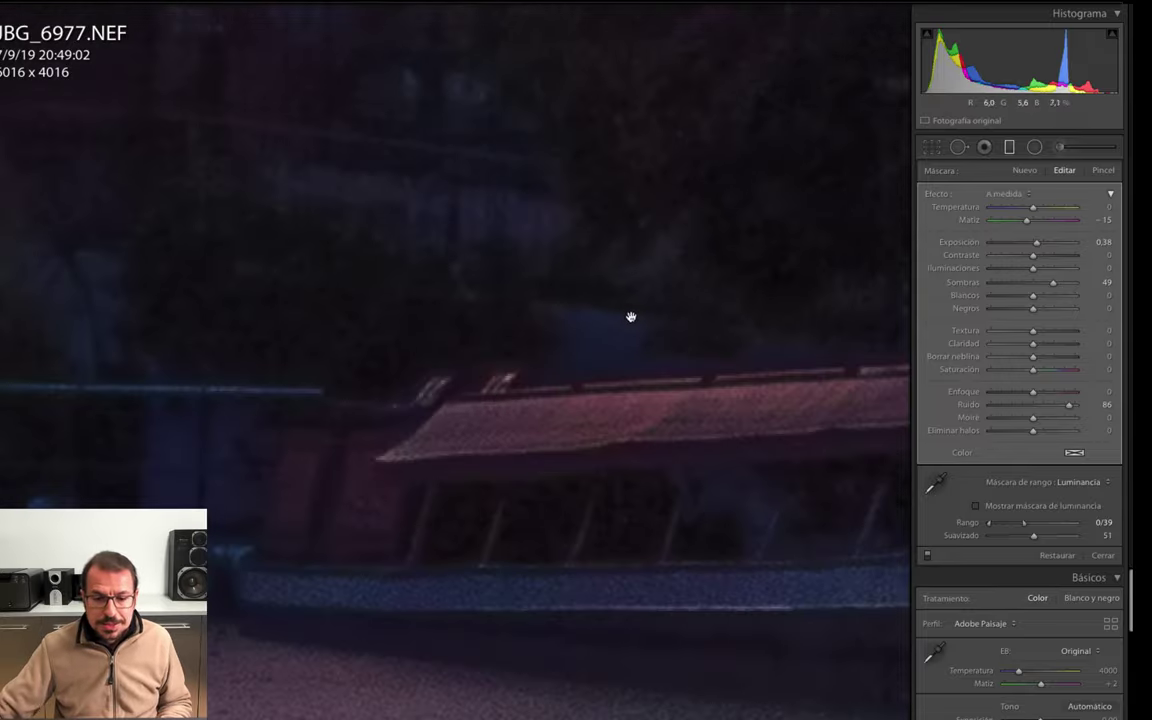
scroll(702, 271, down, 3)
scroll(702, 271, down, 3)
scroll(540, 373, down, 3)
scroll(437, 401, down, 3)
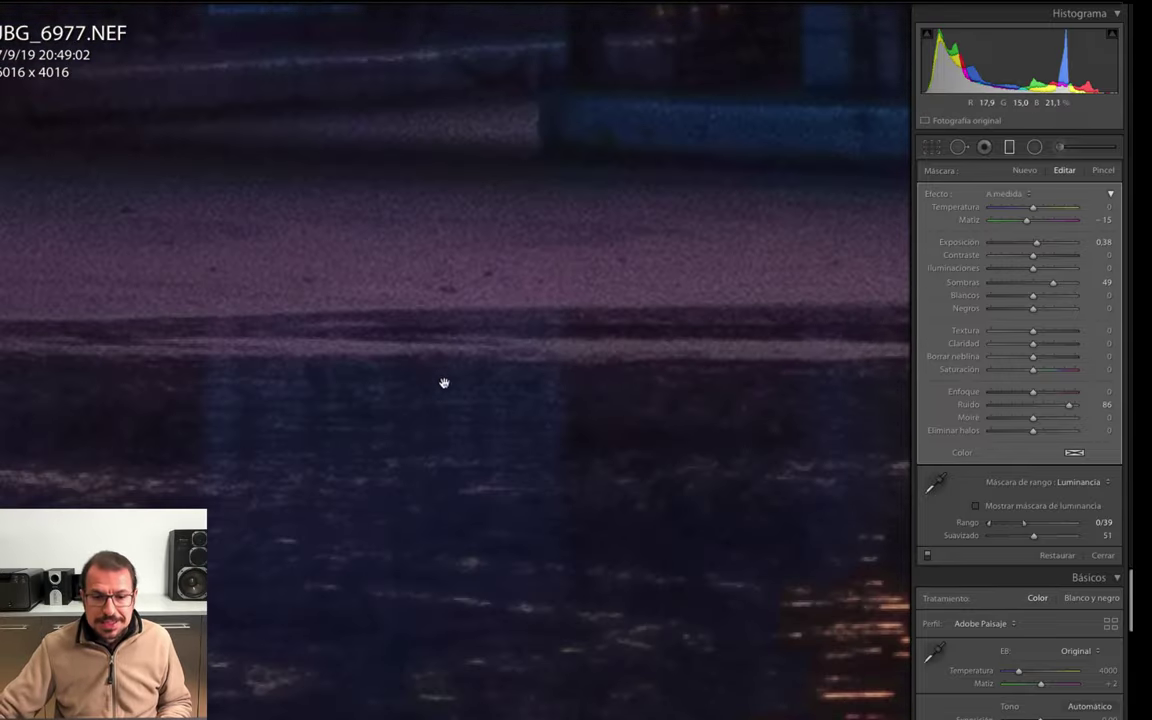
scroll(442, 383, down, 2)
scroll(571, 321, down, 3)
scroll(638, 296, down, 3)
scroll(548, 309, down, 3)
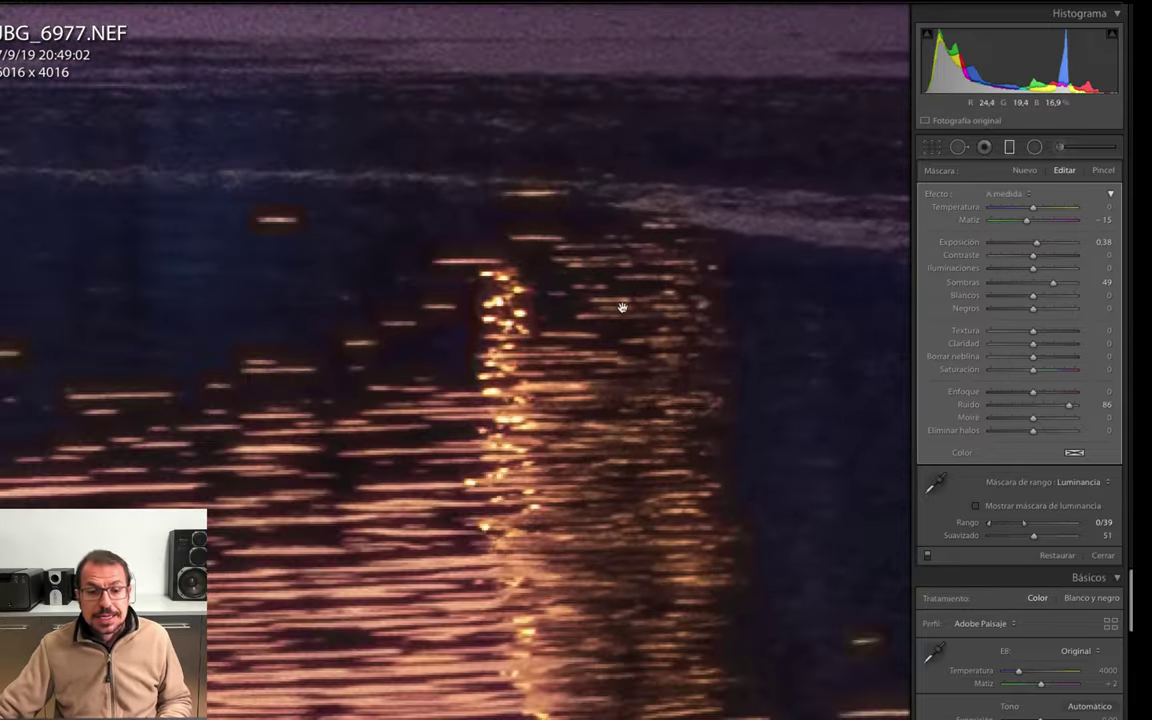
scroll(603, 314, down, 3)
scroll(603, 314, left, 3)
scroll(594, 308, left, 3)
scroll(560, 330, left, 1)
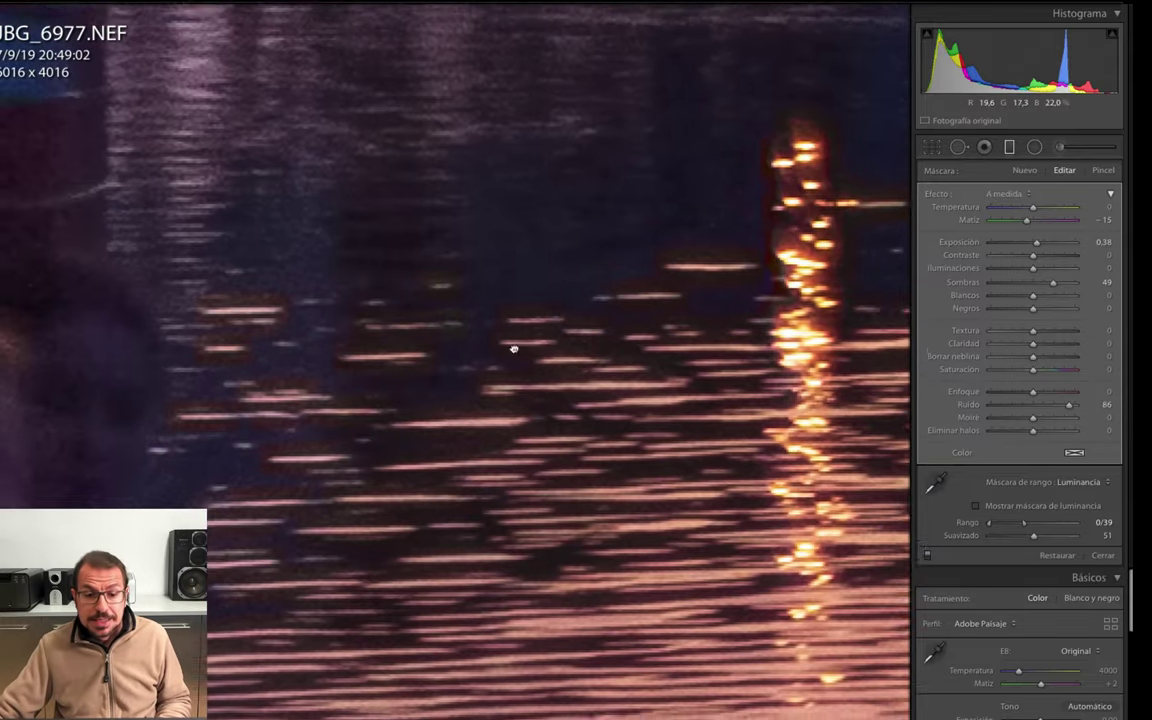
scroll(514, 347, left, 3)
scroll(586, 331, left, 4)
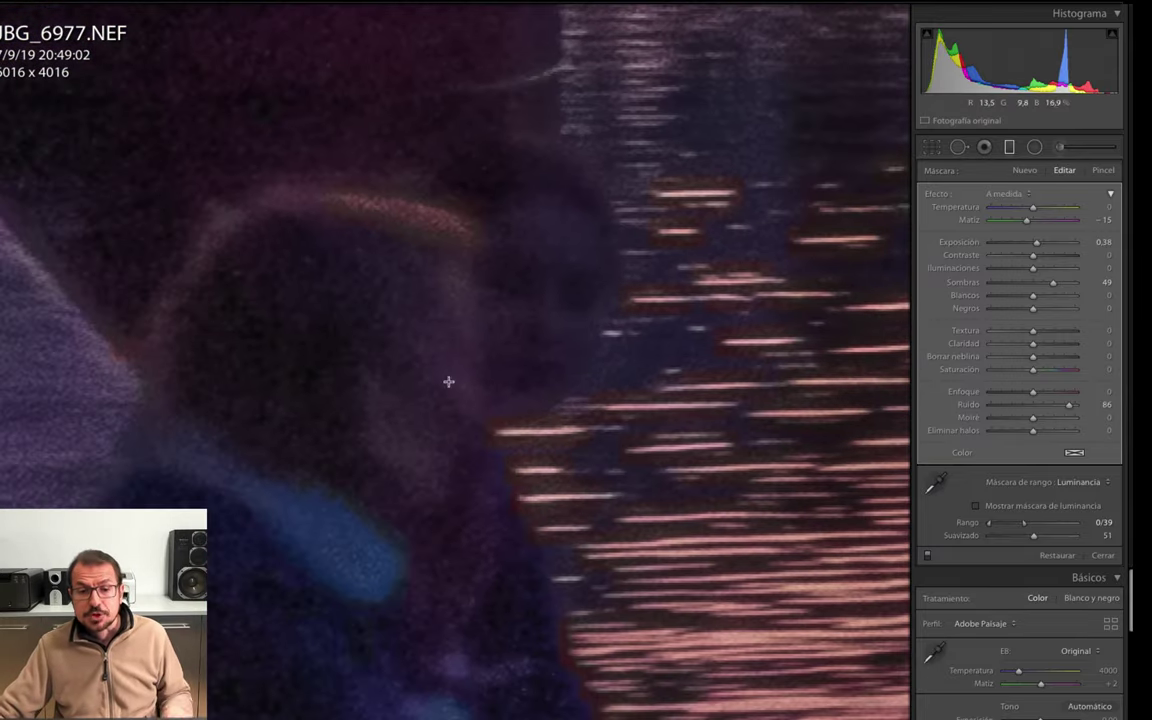
scroll(448, 384, left, 1)
scroll(430, 383, left, 4)
scroll(500, 360, left, 4)
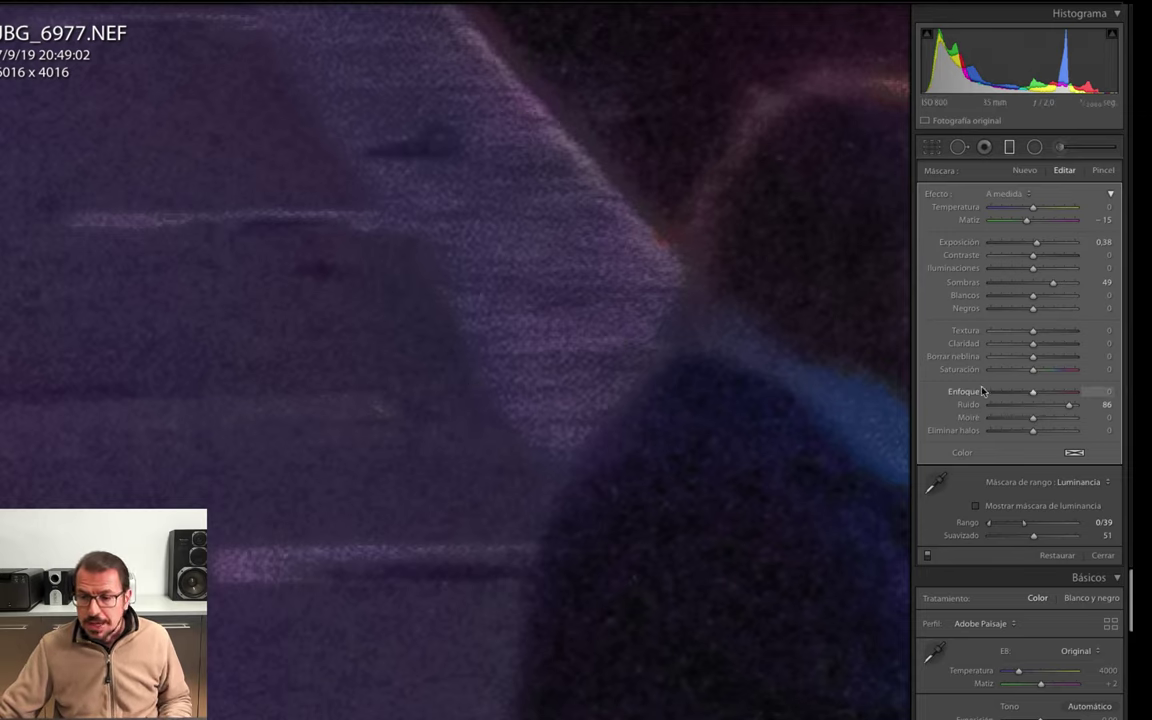
click(641, 390)
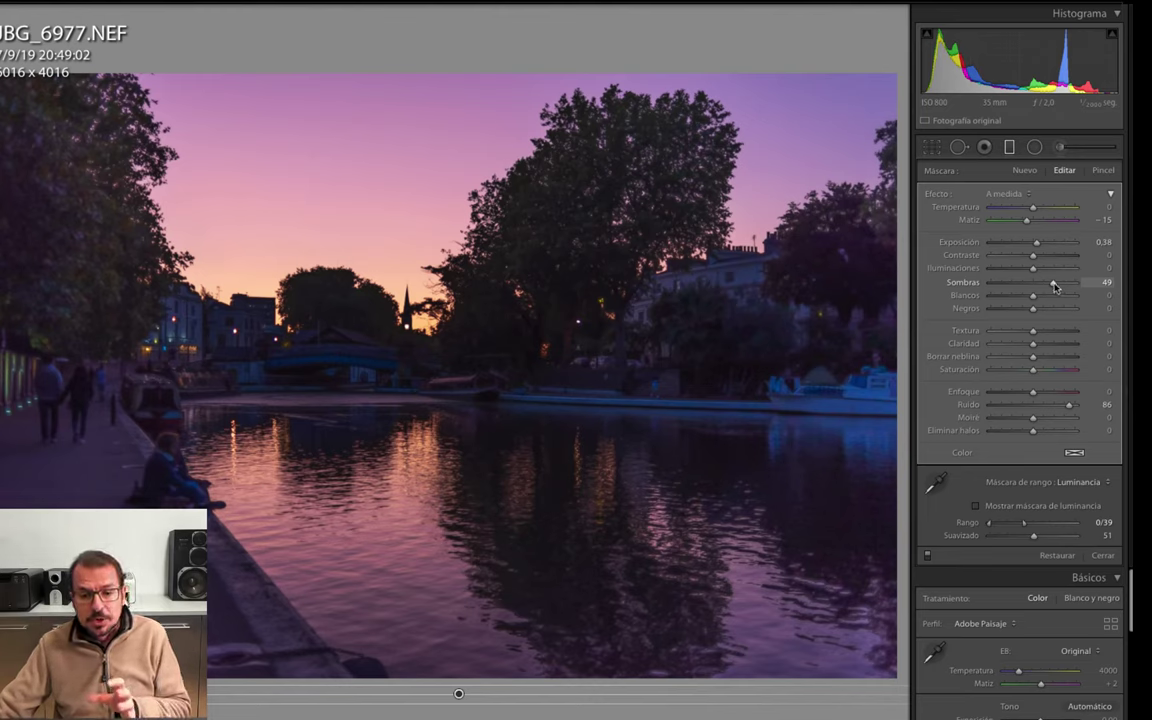
- Pull the water mask's shadows down to about -1 and zoom in on the haloed lamp
drag(1054, 287, 1032, 289)
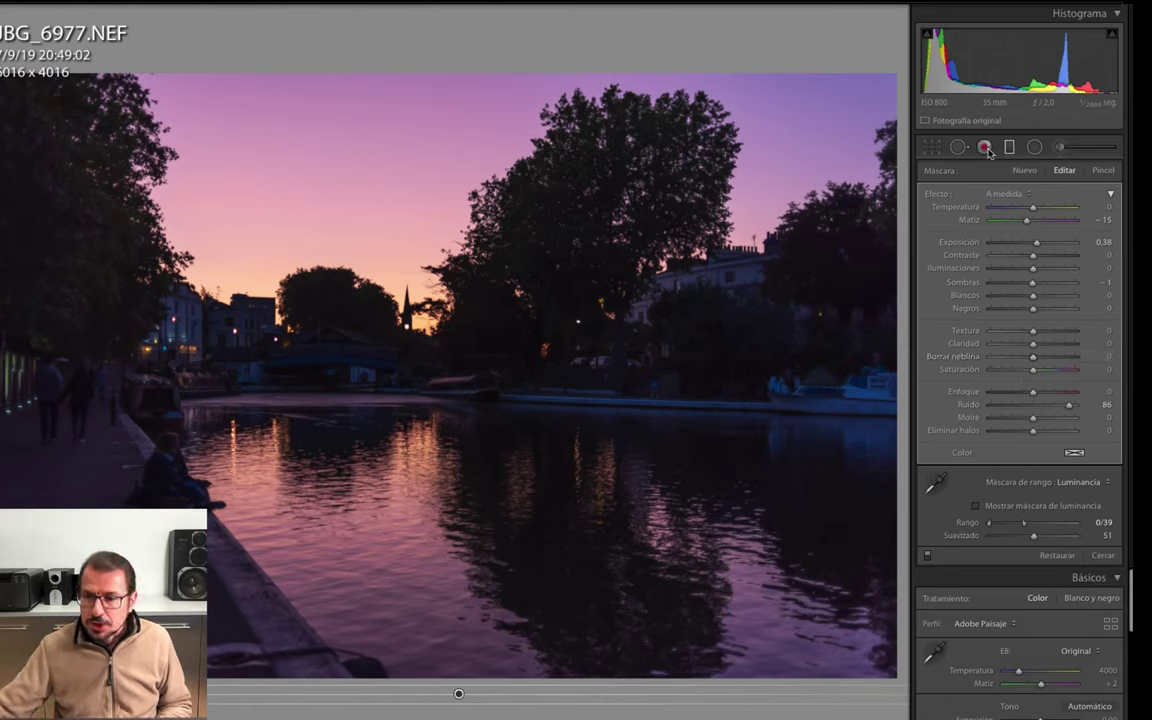
click(323, 334)
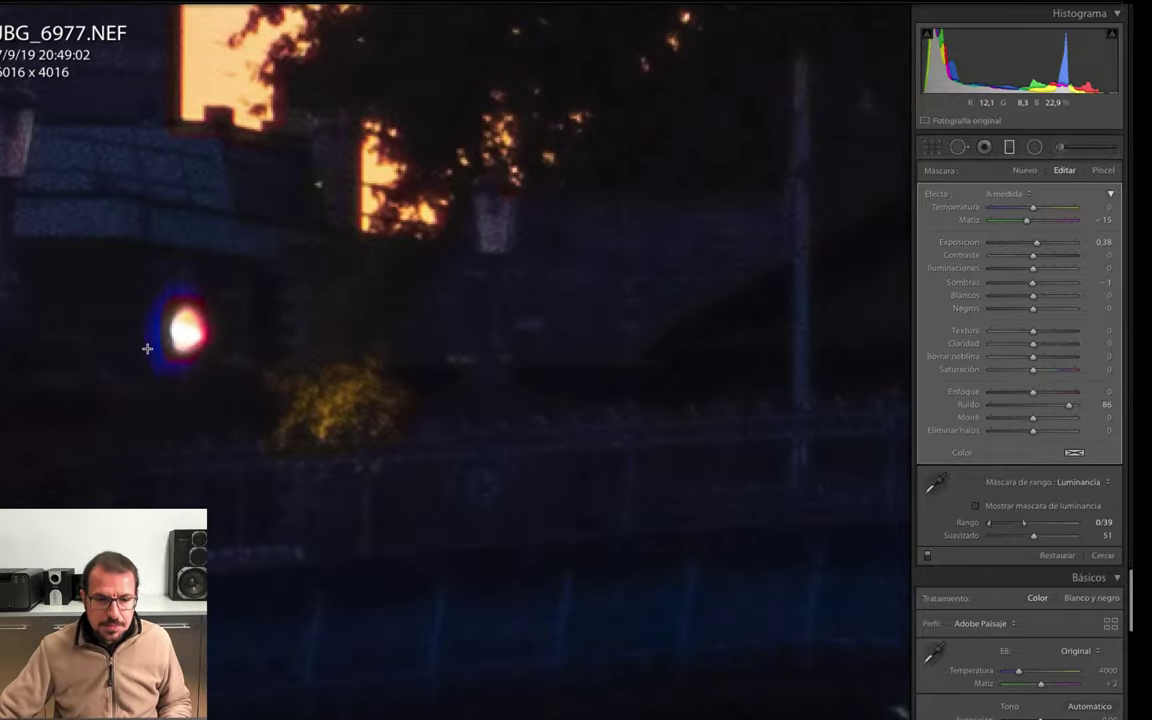
- Paint a new brush mask over the lamp halo with halo removal 100 and shadows -52
click(1058, 148)
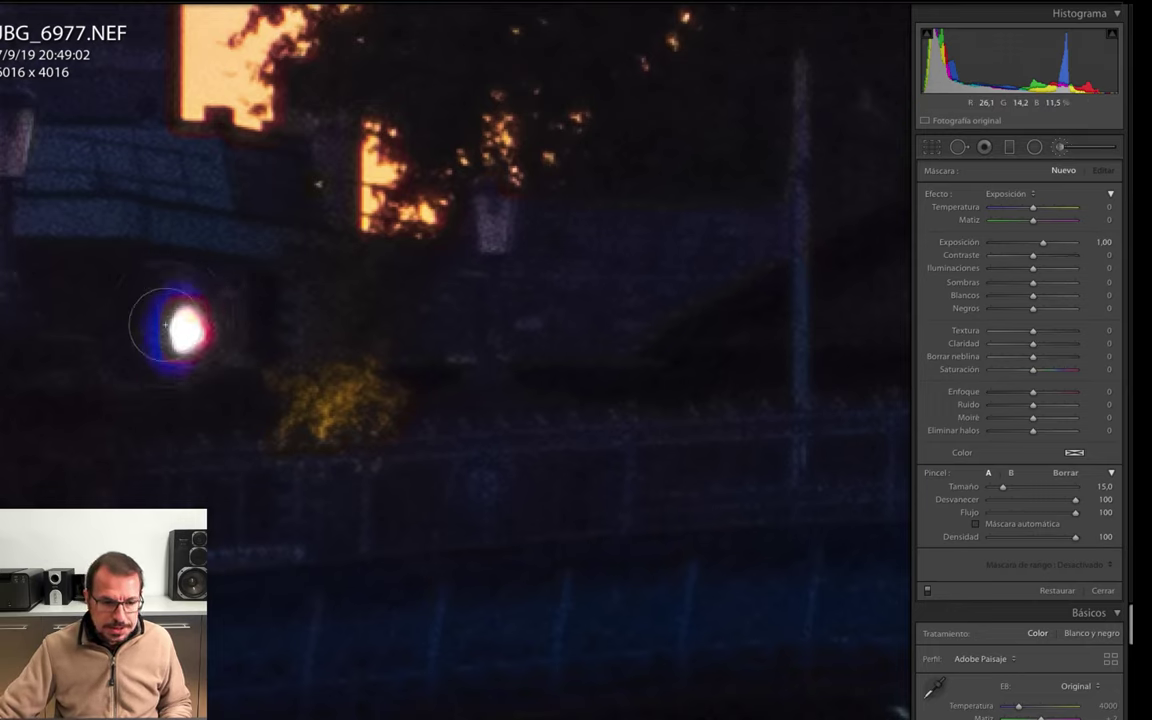
drag(166, 324, 205, 302)
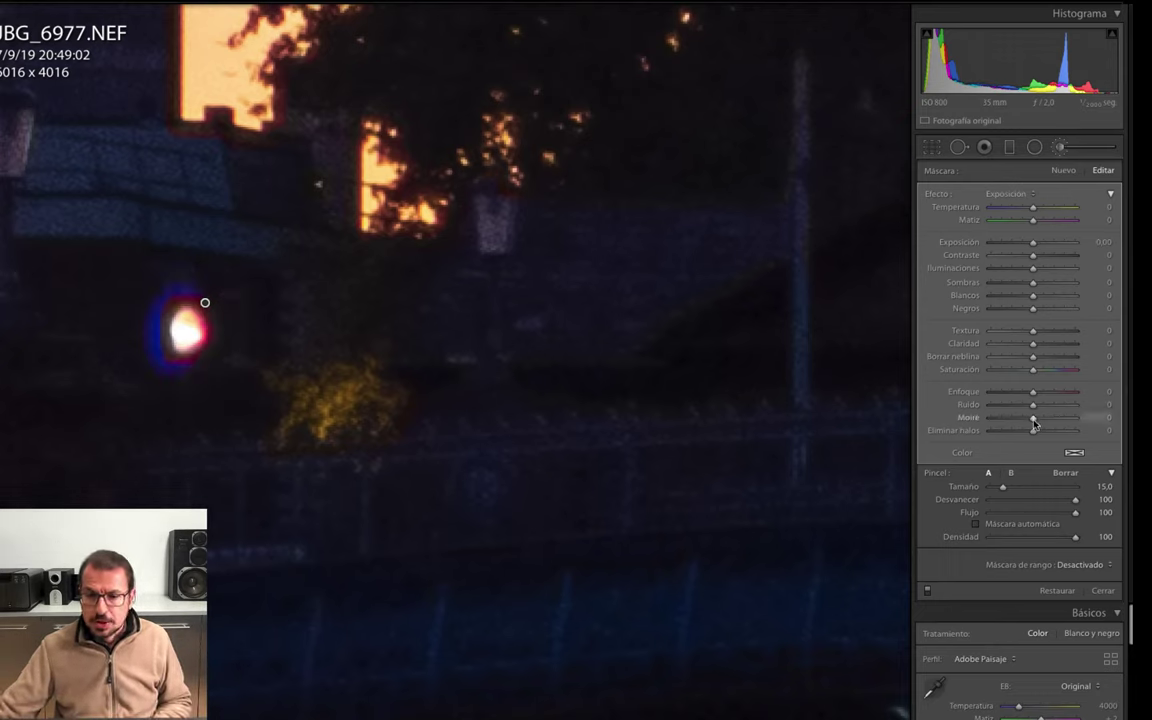
drag(1033, 432, 1036, 435)
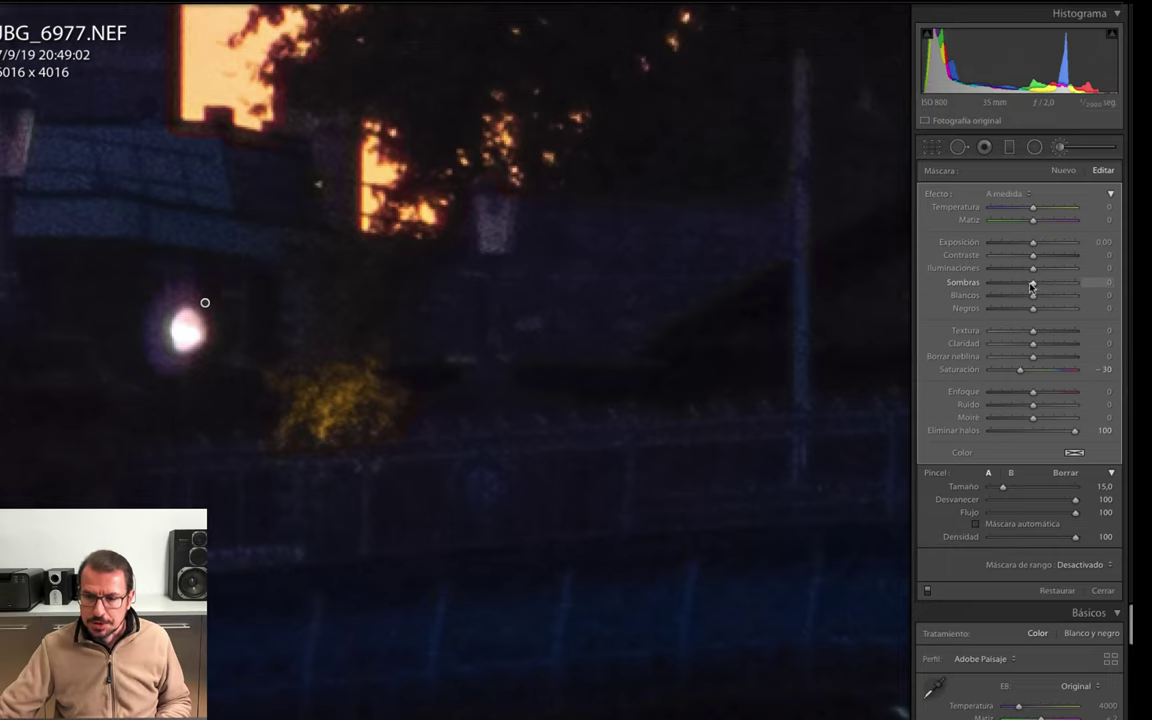
drag(1025, 285, 1016, 286)
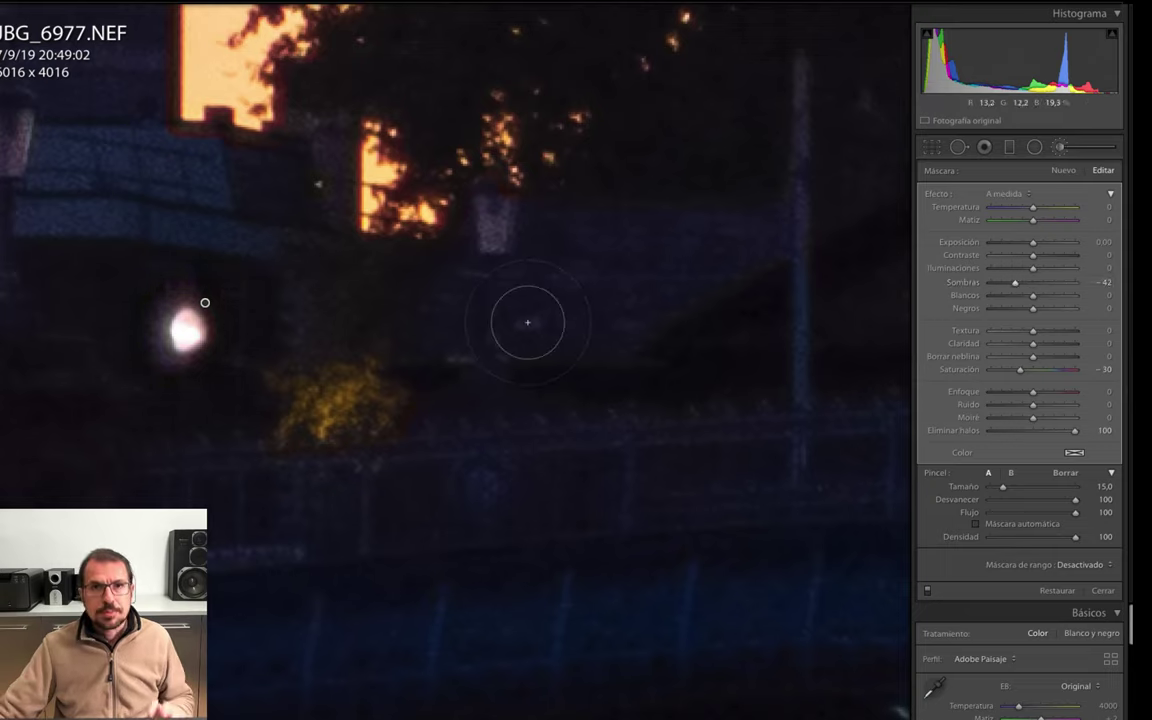
drag(1015, 283, 1010, 283)
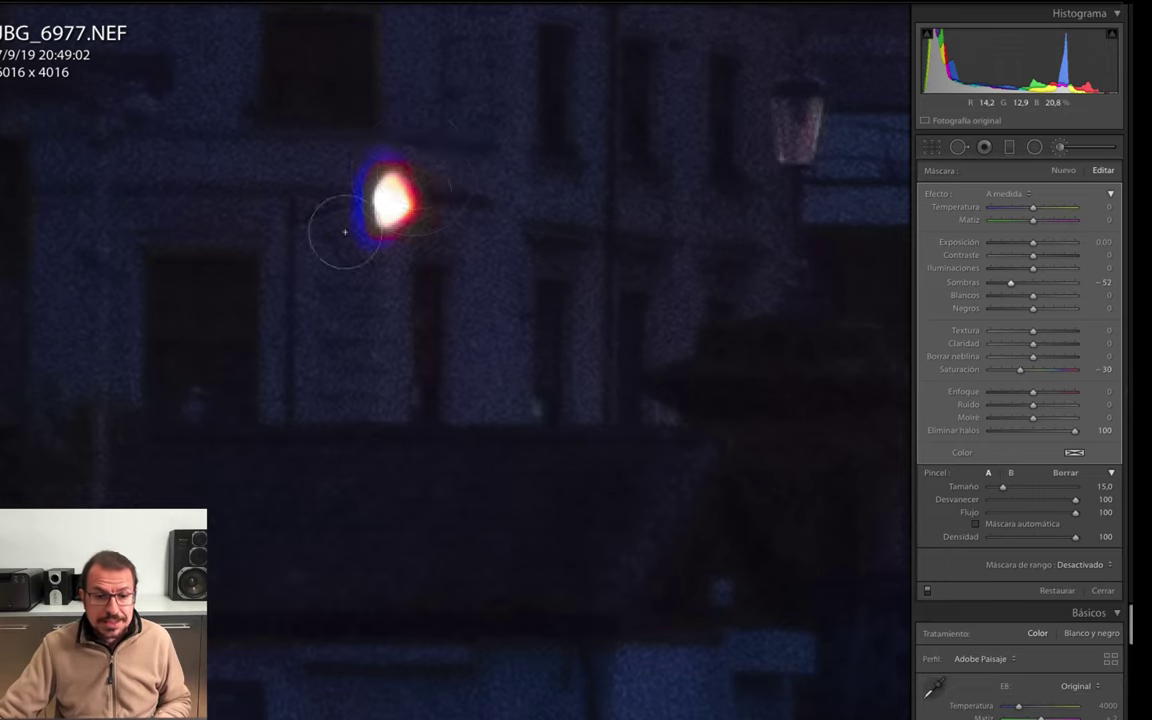
- Extend the mask over the lamp's fringe and the lit windows, erasing the area below the lamp
drag(344, 232, 377, 238)
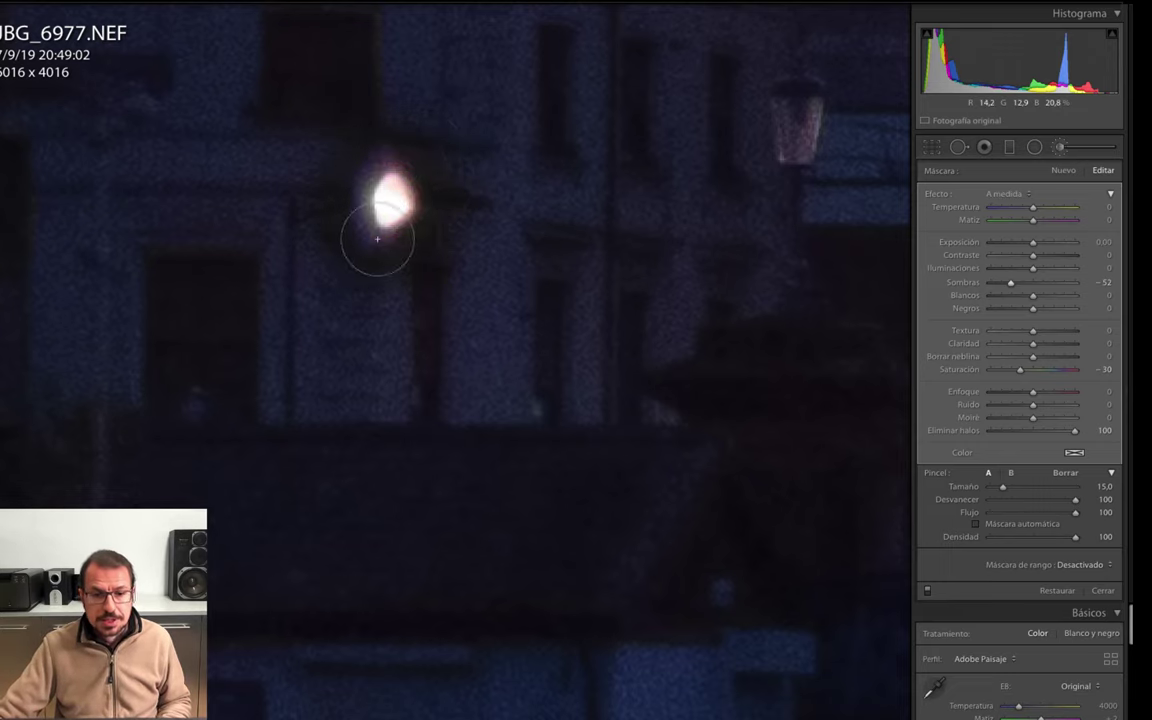
key(z)
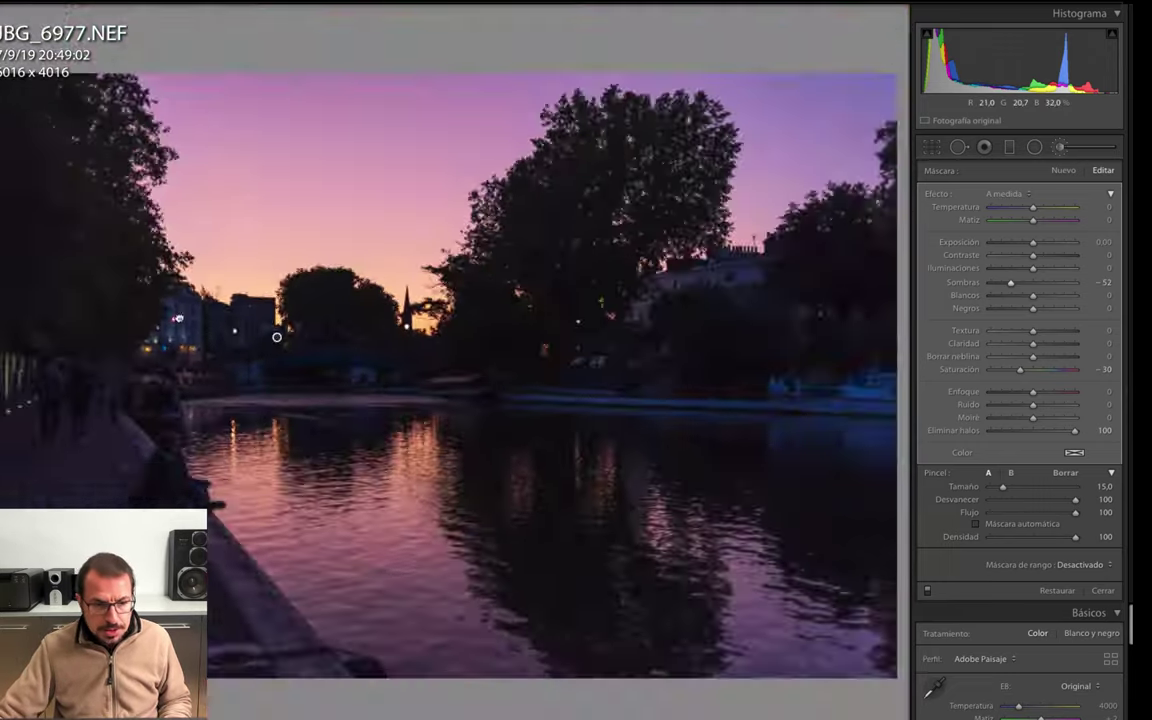
key(z)
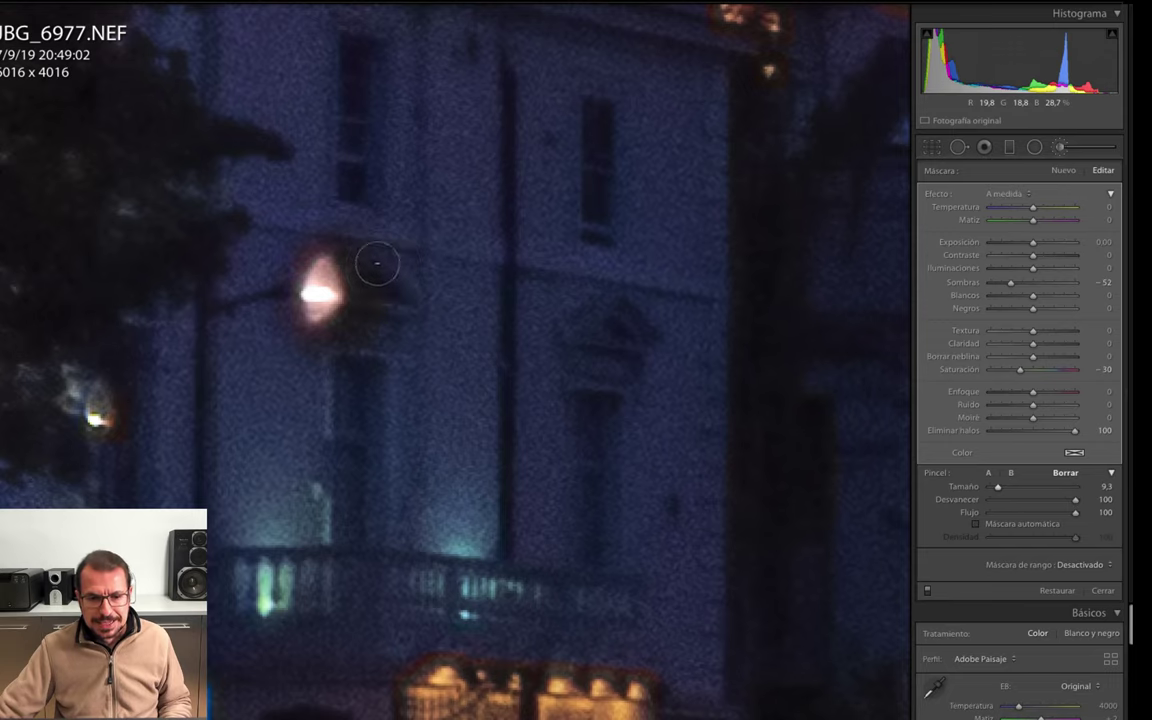
drag(377, 263, 378, 321)
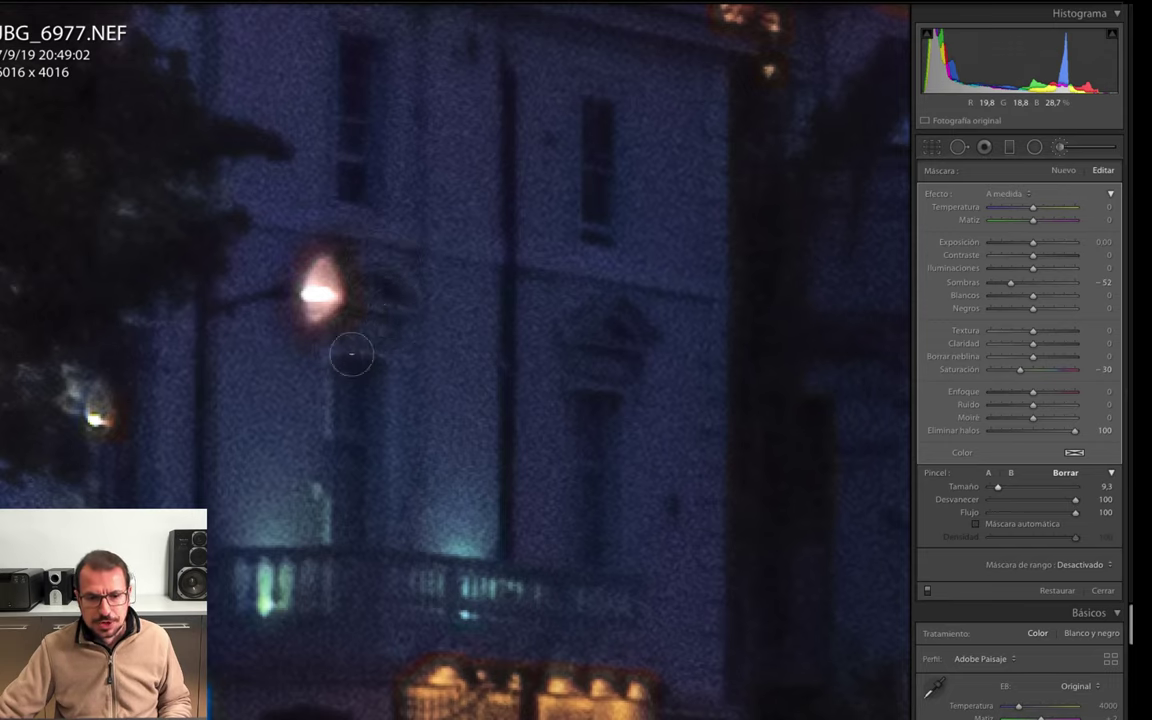
mouse_move(424, 298)
mouse_down()
mouse_move(442, 329)
mouse_move(488, 142)
mouse_up()
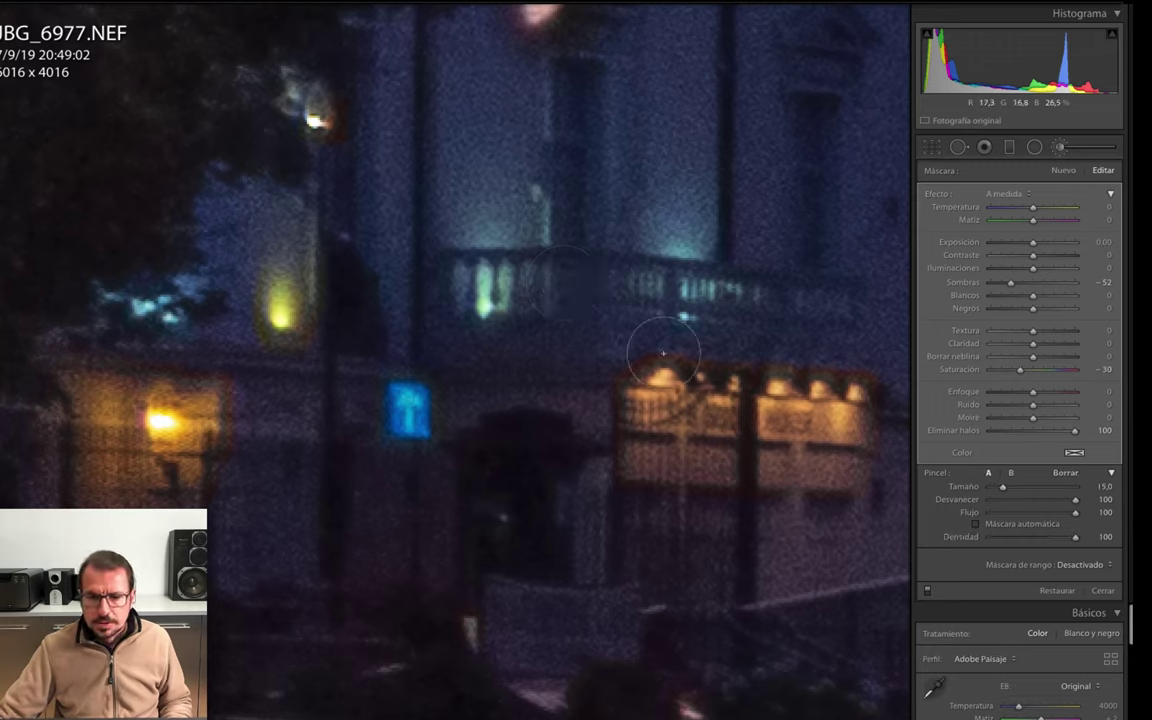
drag(726, 363, 856, 360)
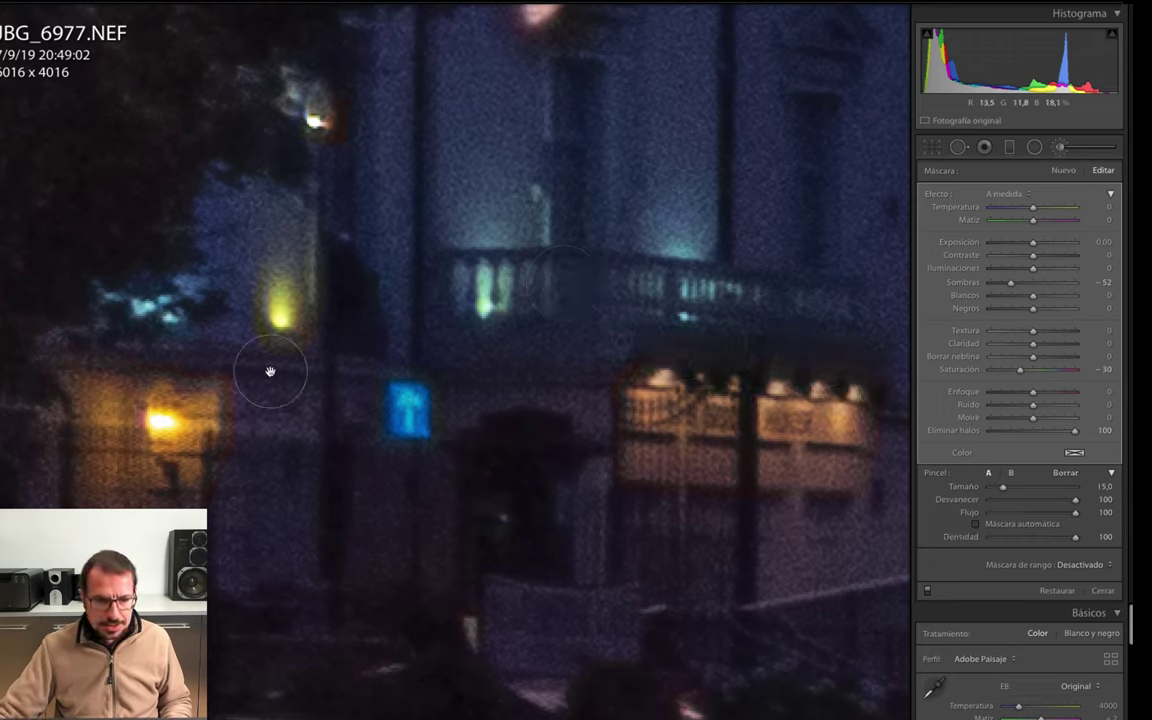
- Set the brush size to 15.2 and paint over the halos of the path lights
scroll(793, 431, down, 5)
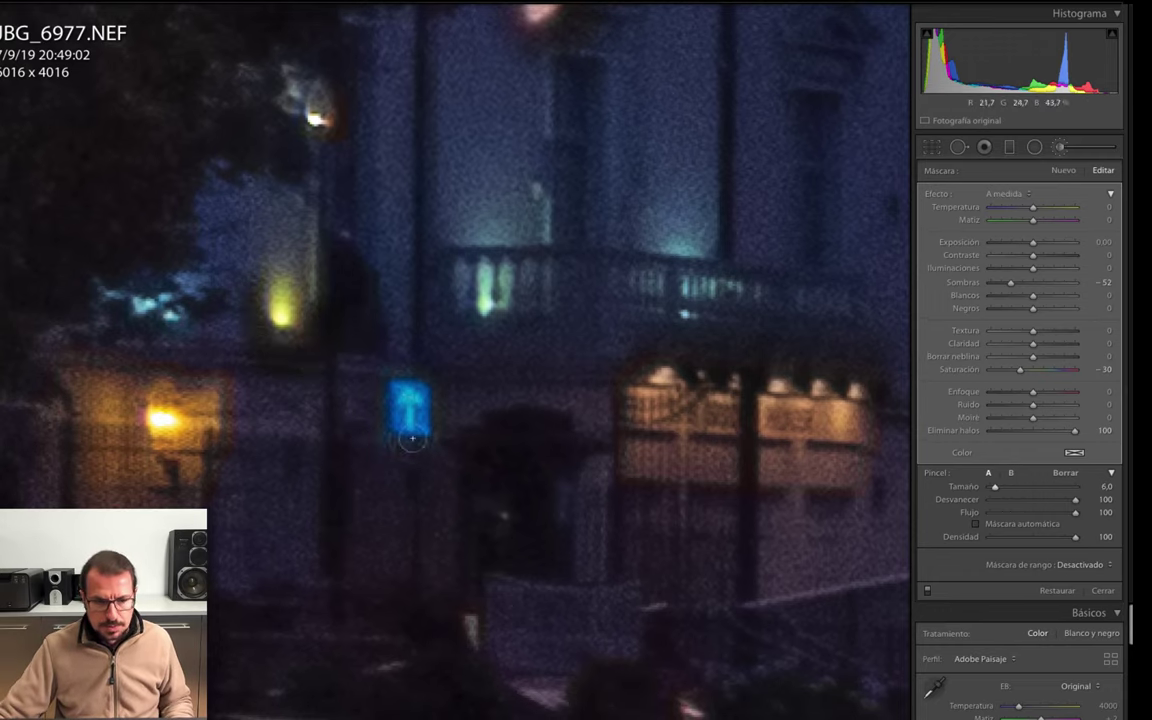
mouse_move(412, 438)
mouse_down()
mouse_move(419, 290)
mouse_move(403, 406)
mouse_up()
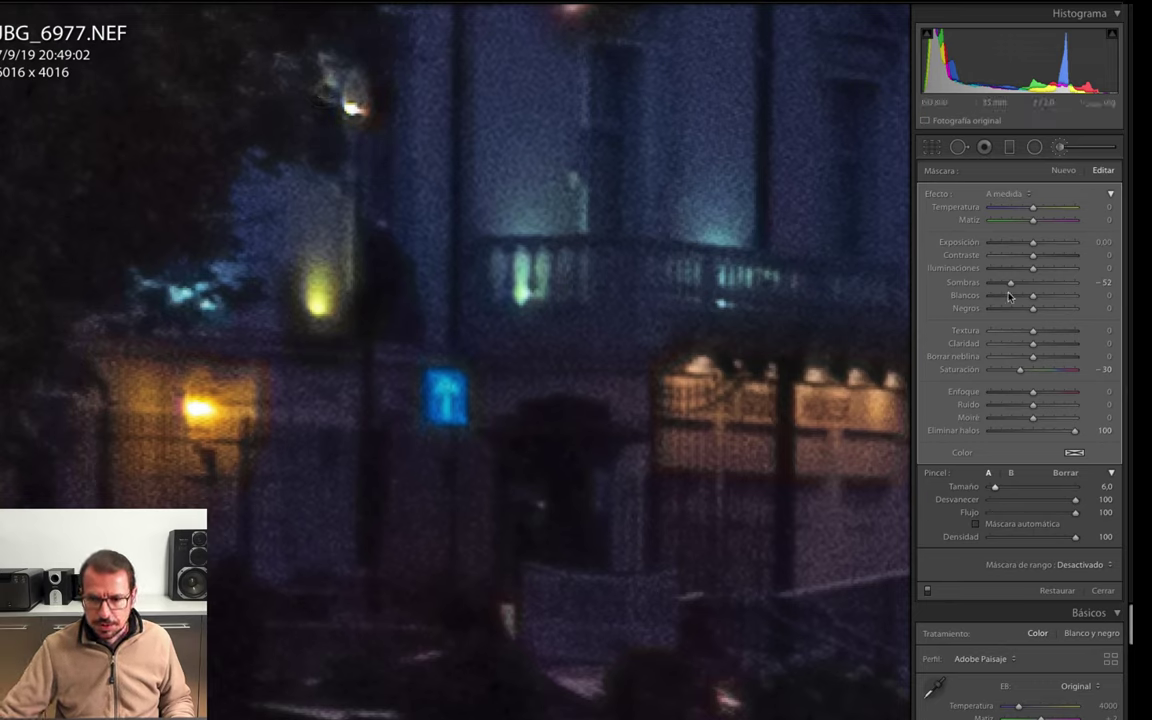
drag(507, 363, 583, 183)
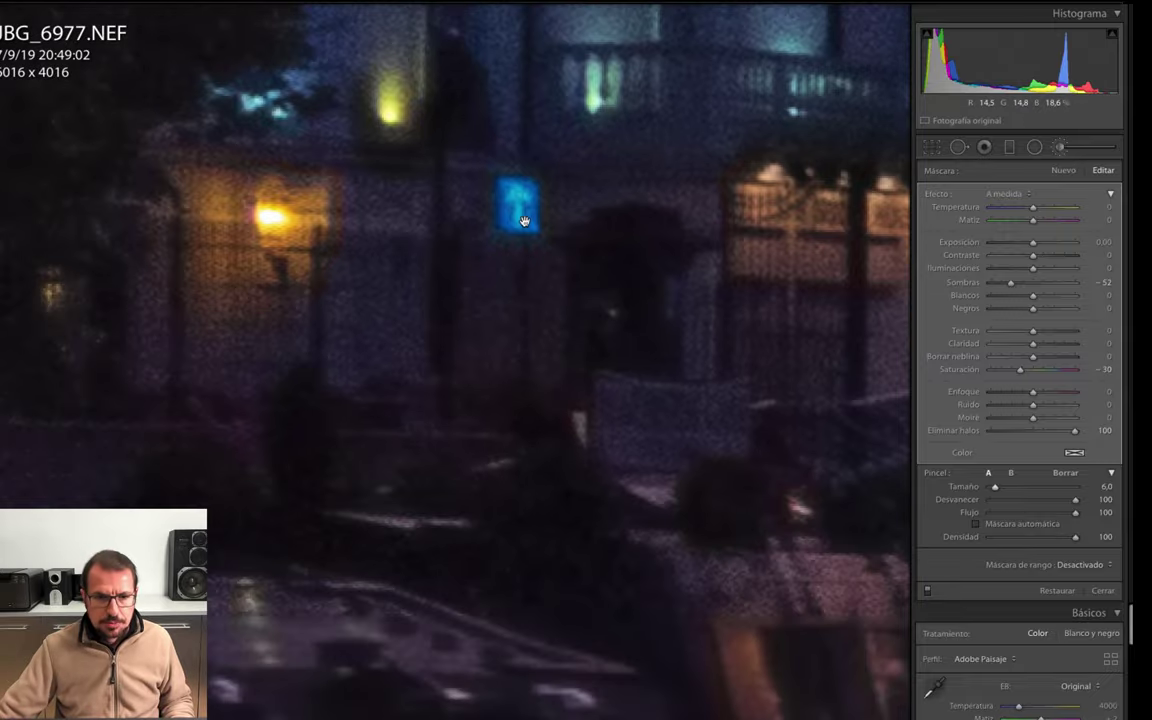
drag(386, 283, 501, 244)
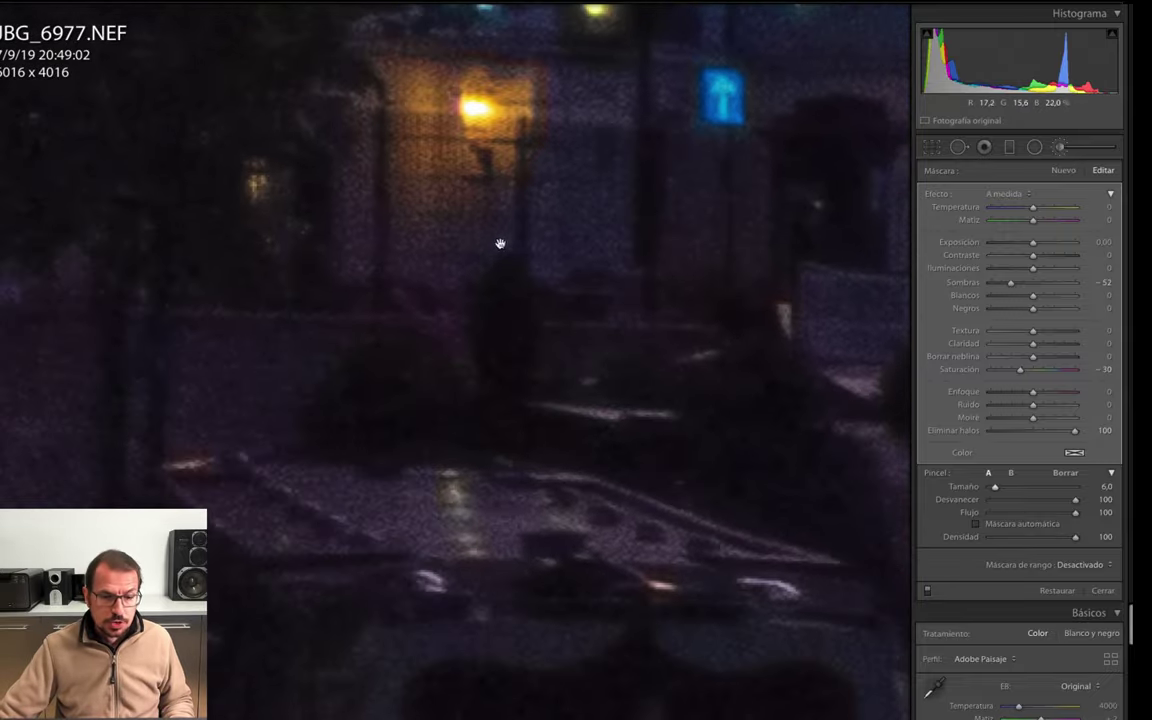
key(z)
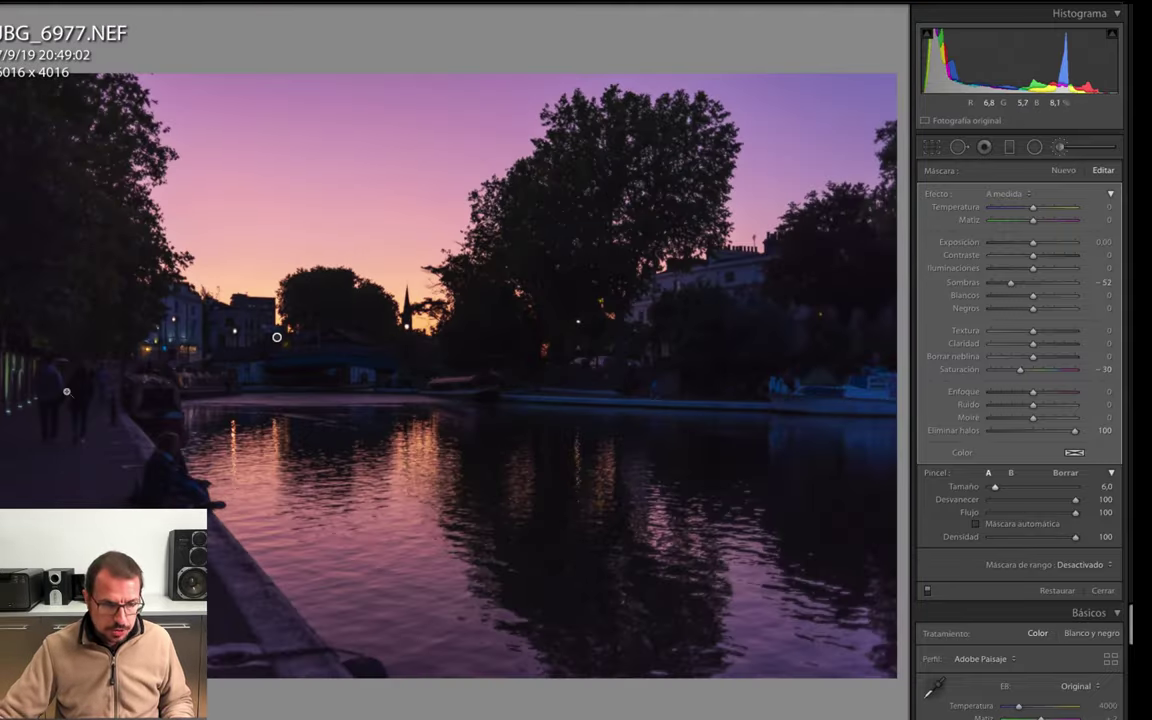
key(ctrl+equal)
key(ctrl+equal)
key(ctrl+equal)
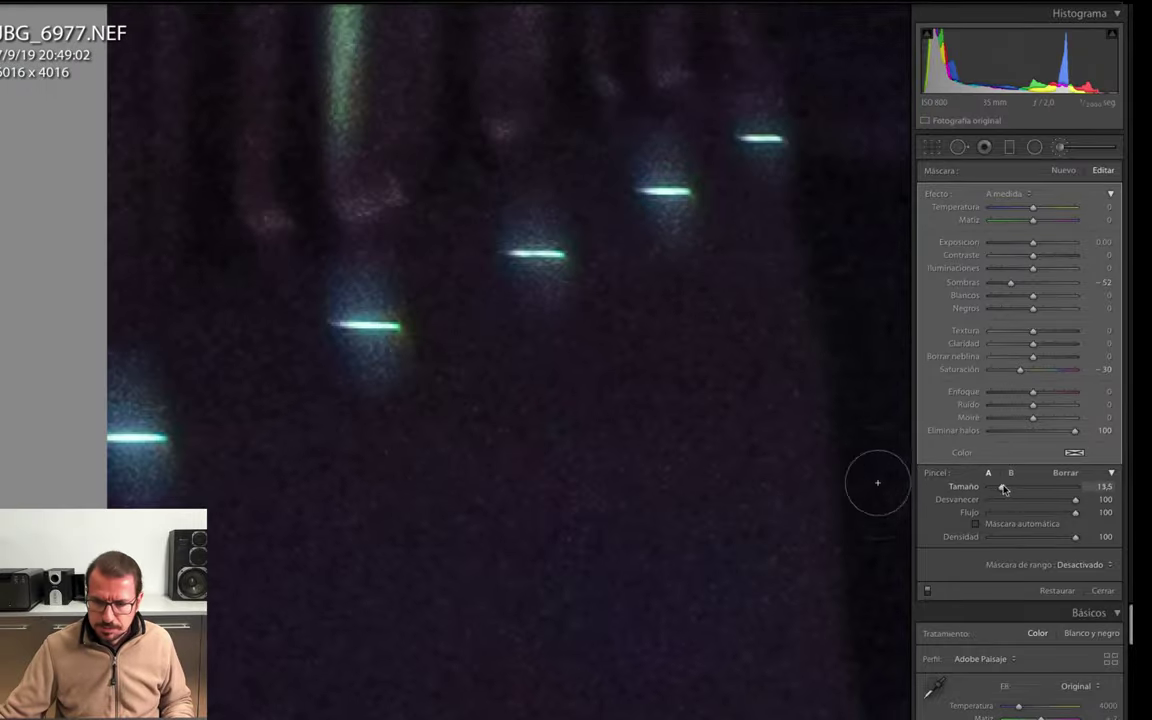
drag(1004, 488, 1006, 488)
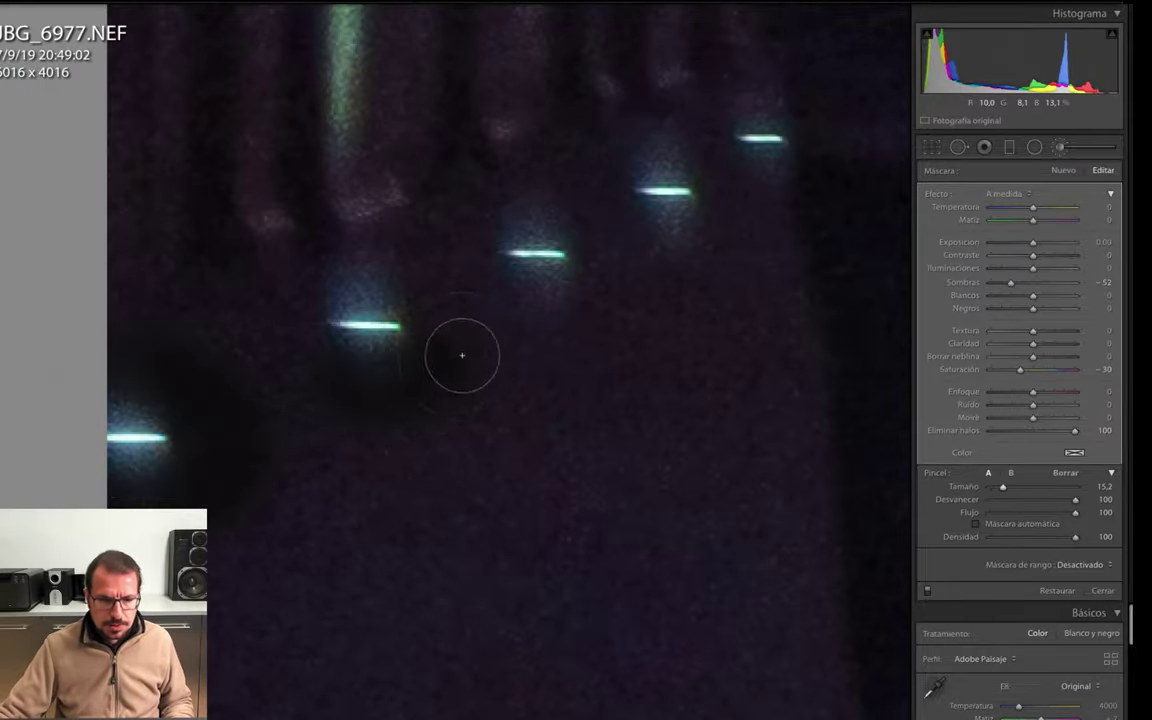
drag(378, 254, 404, 257)
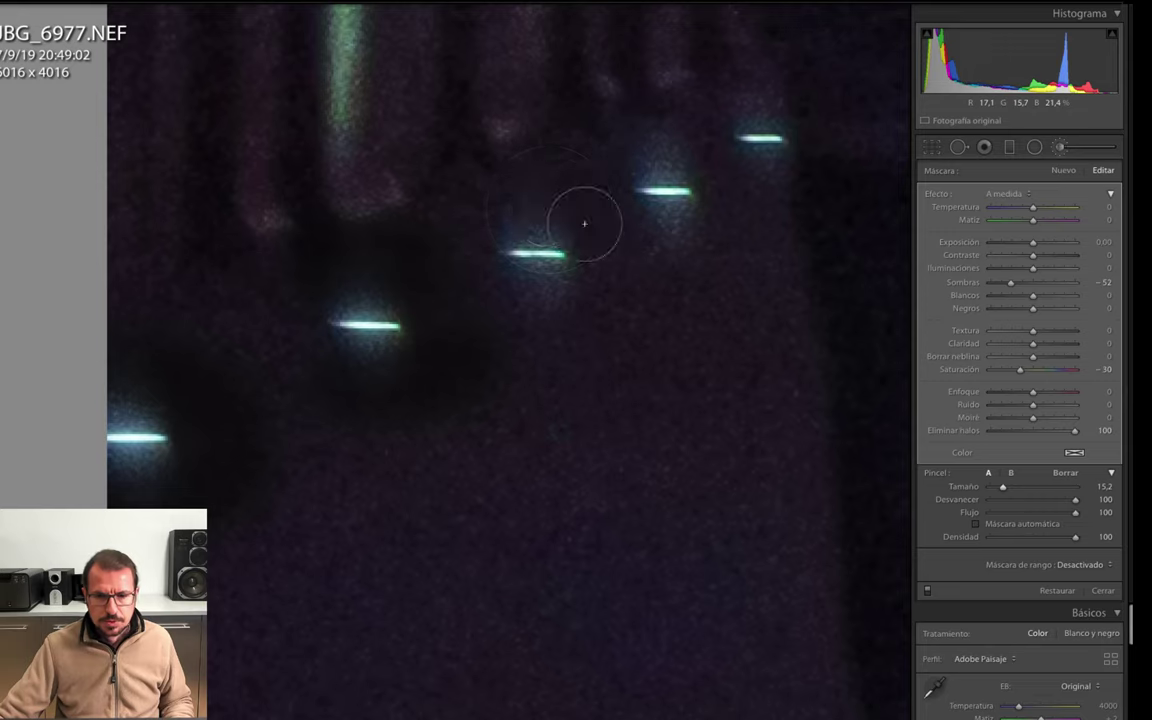
mouse_move(584, 223)
mouse_down()
mouse_move(524, 298)
mouse_move(617, 288)
mouse_move(668, 231)
mouse_move(719, 212)
mouse_move(653, 154)
mouse_move(735, 103)
mouse_move(774, 108)
mouse_move(802, 205)
mouse_up()
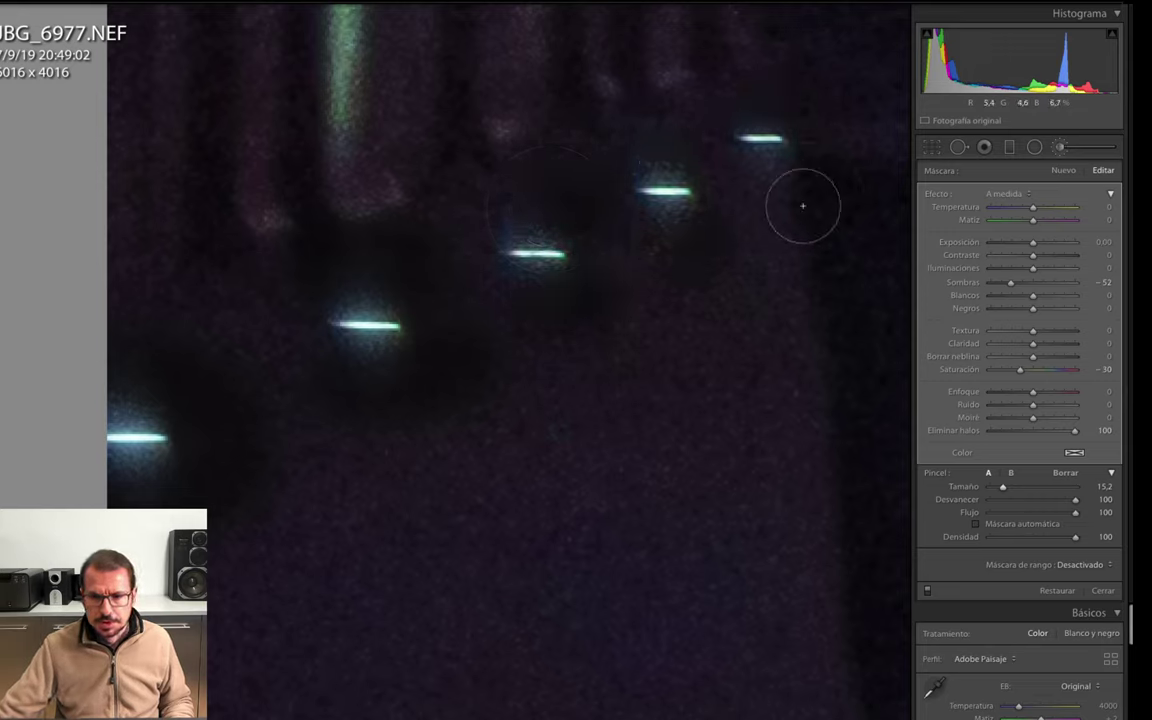
- Review the lamp halos in full view and close the halo brush mask
scroll(625, 414, up, 3)
scroll(553, 437, up, 5)
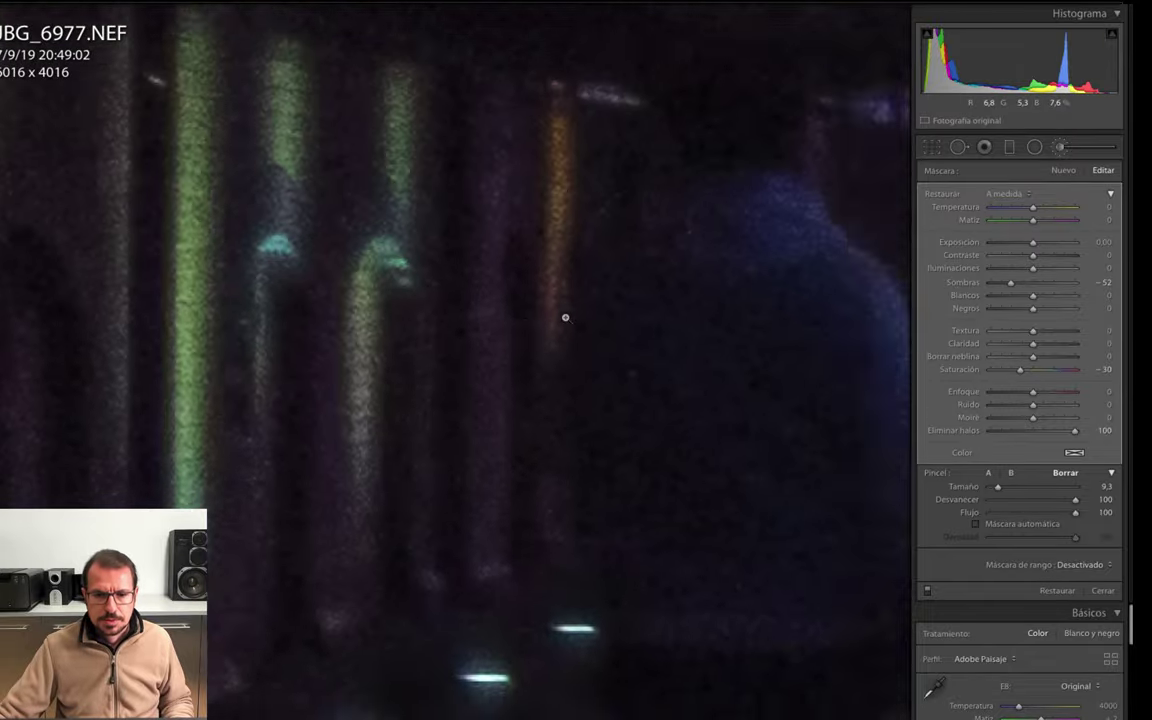
key(z)
key(z)
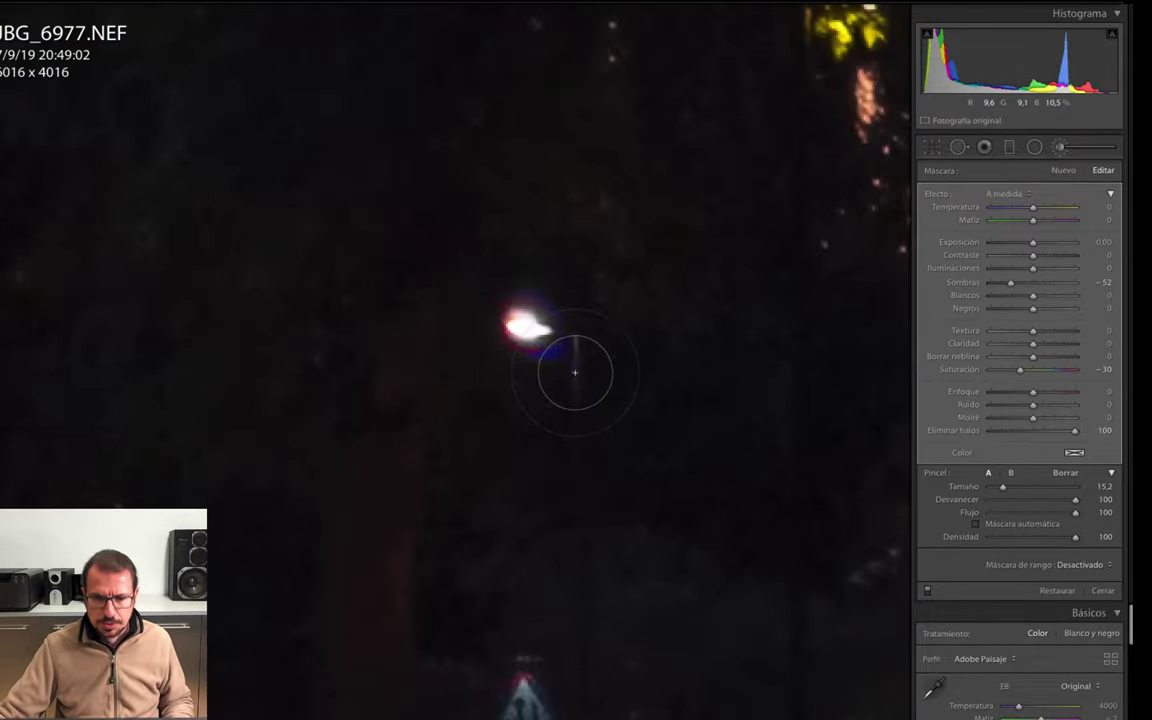
key(z)
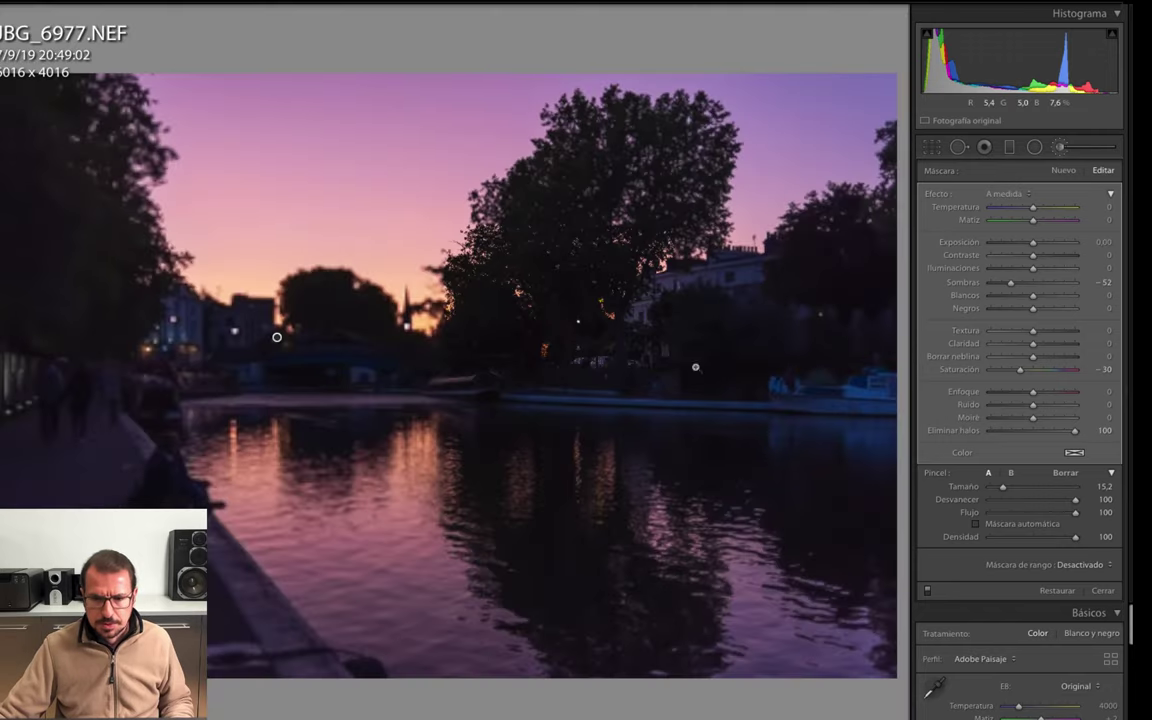
key(z)
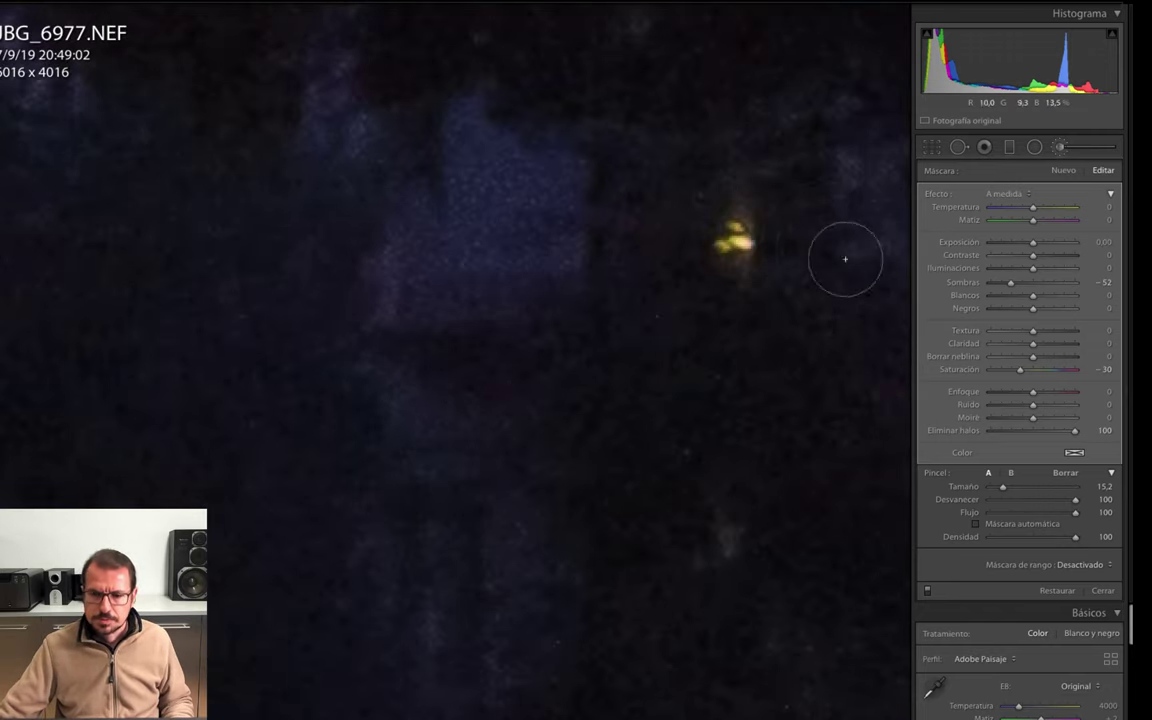
key(z)
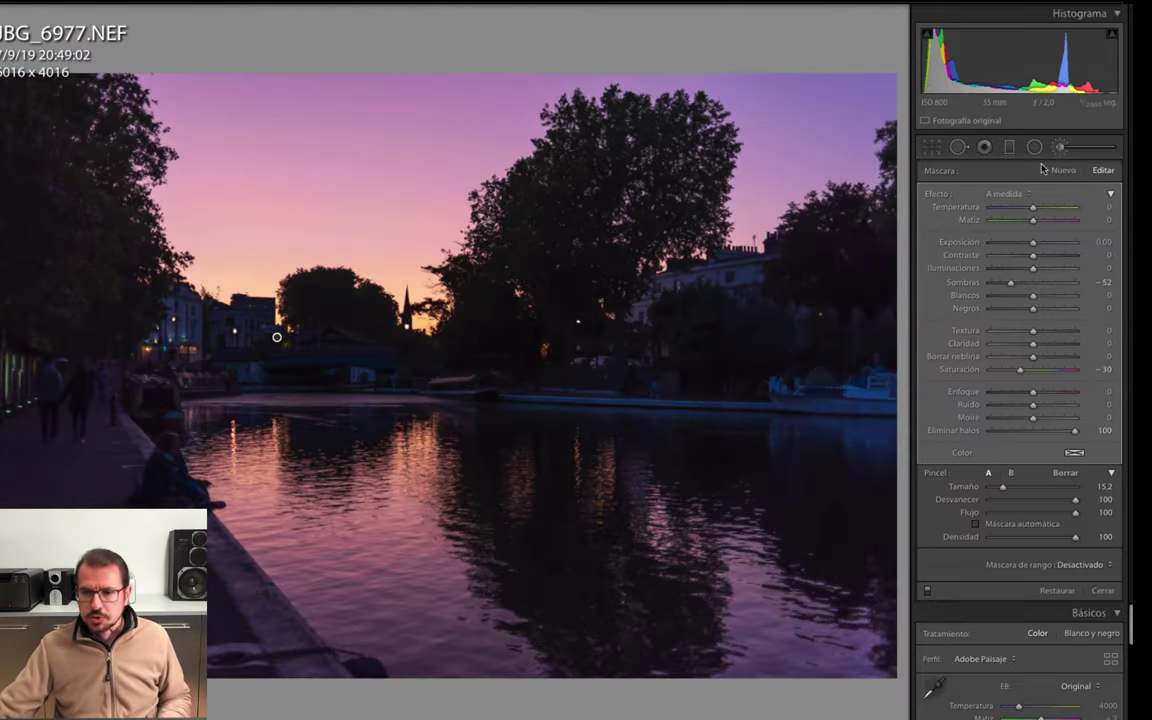
key(k)
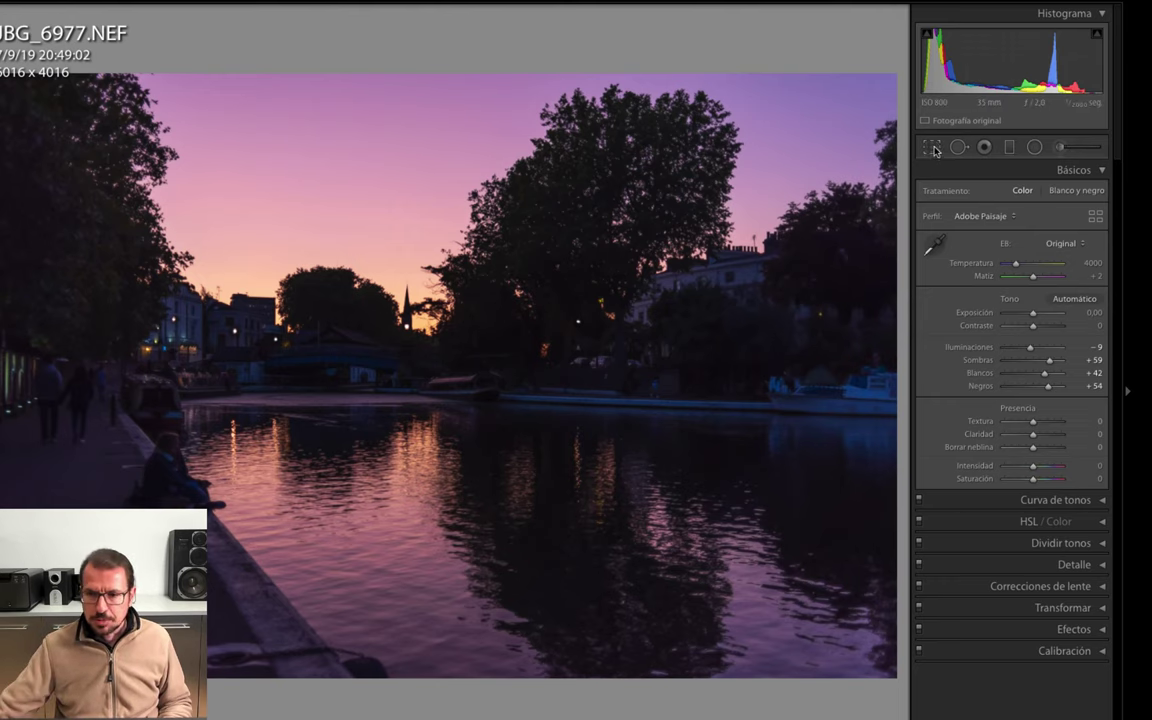
- Crop the bottom edge up so the photo measures 6016 x 3720
key(r)
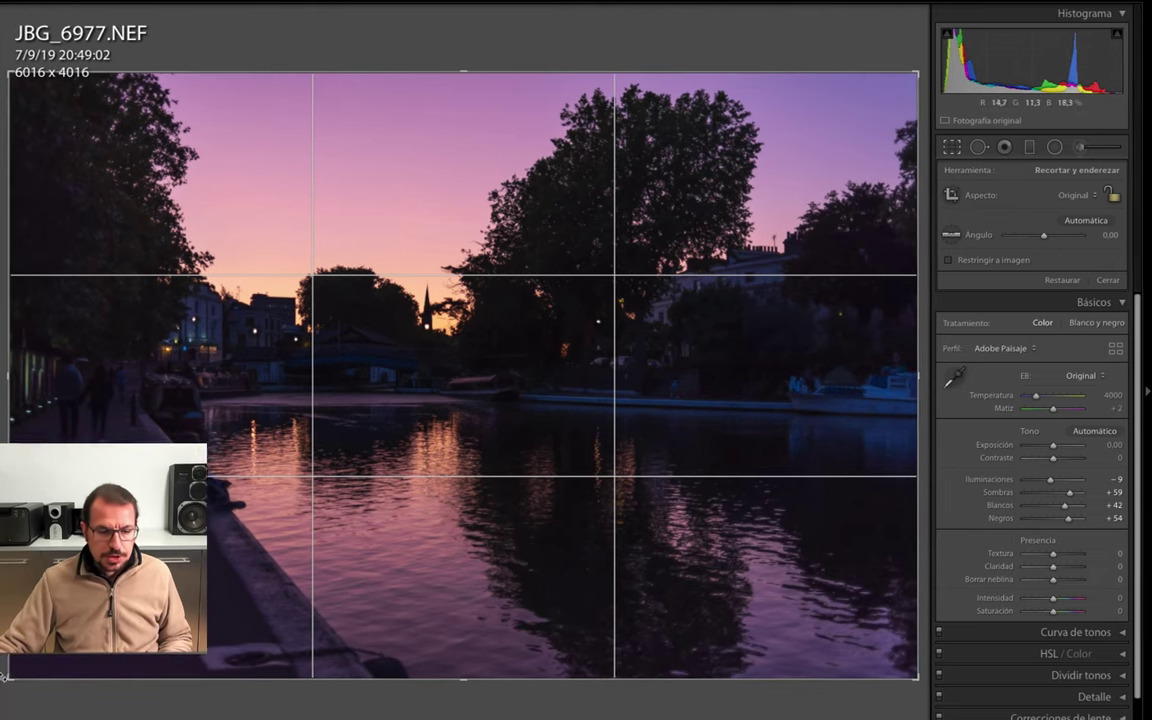
drag(24, 694, 24, 656)
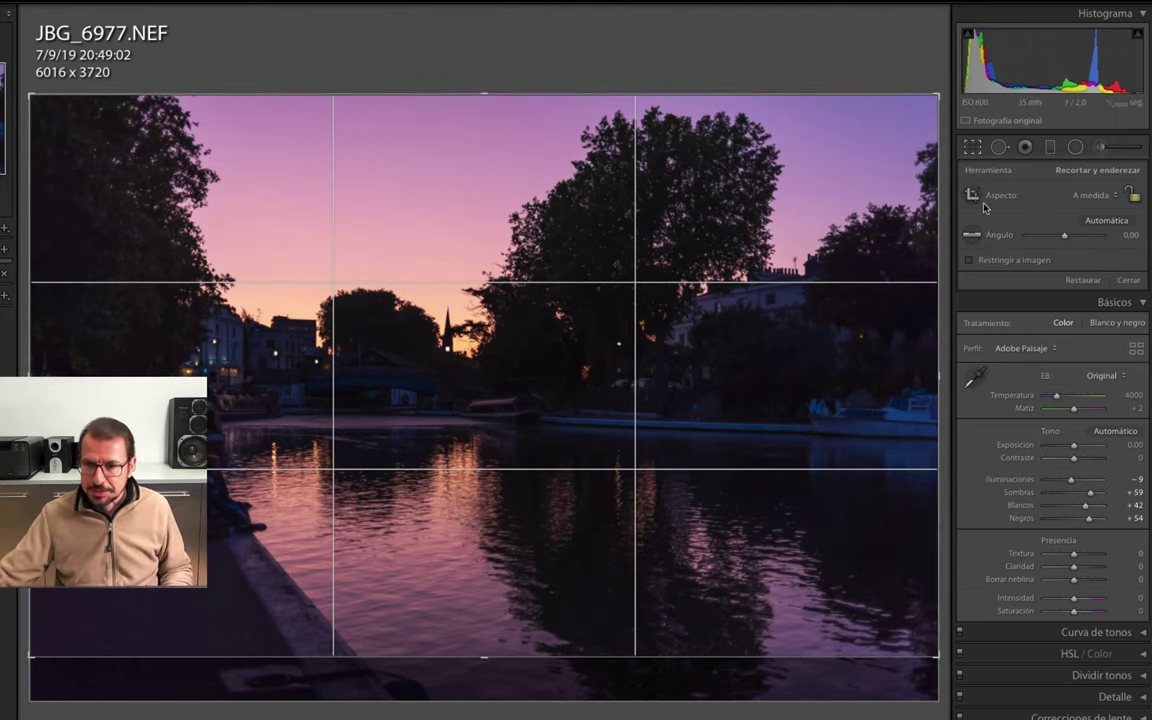
click(972, 147)
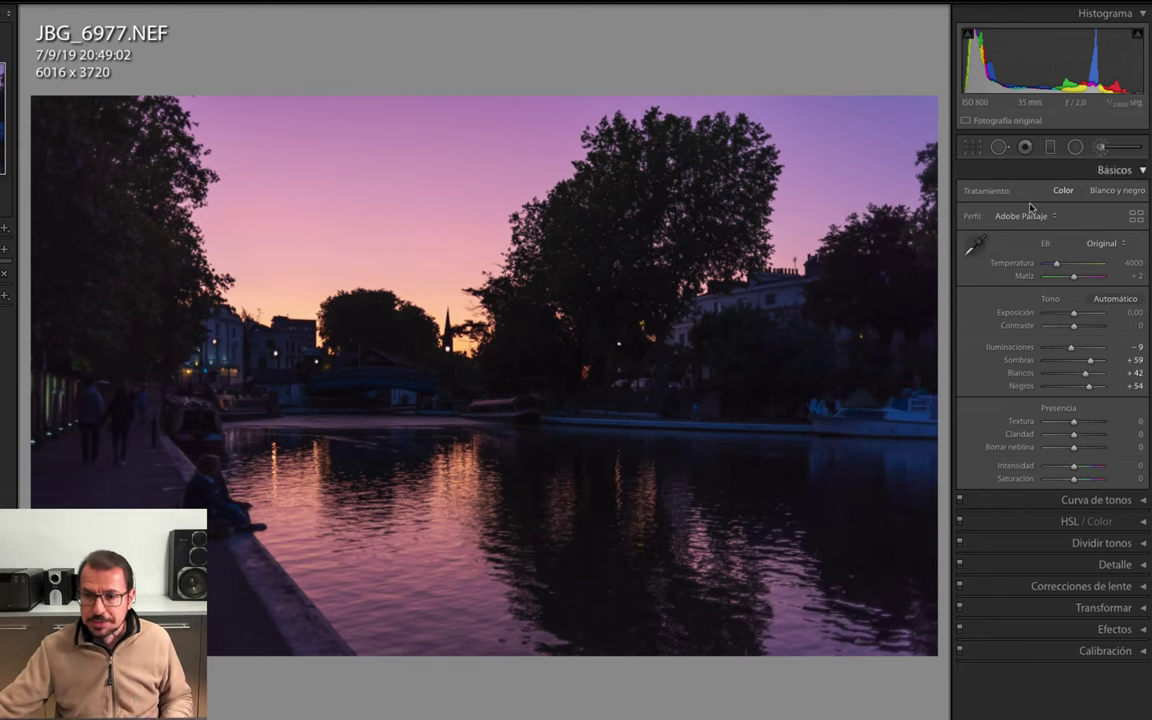
key(k)
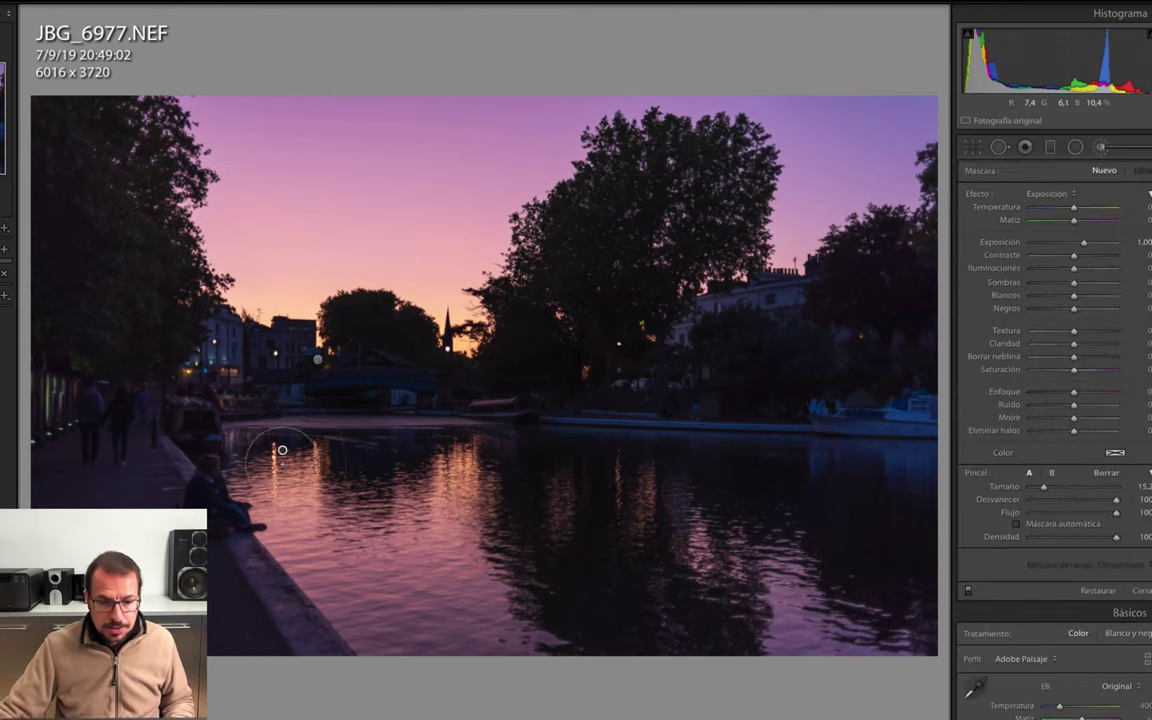
- Brush a mask over the canal water with exposure 0, clarity +28 and shadows +18
drag(282, 450, 305, 488)
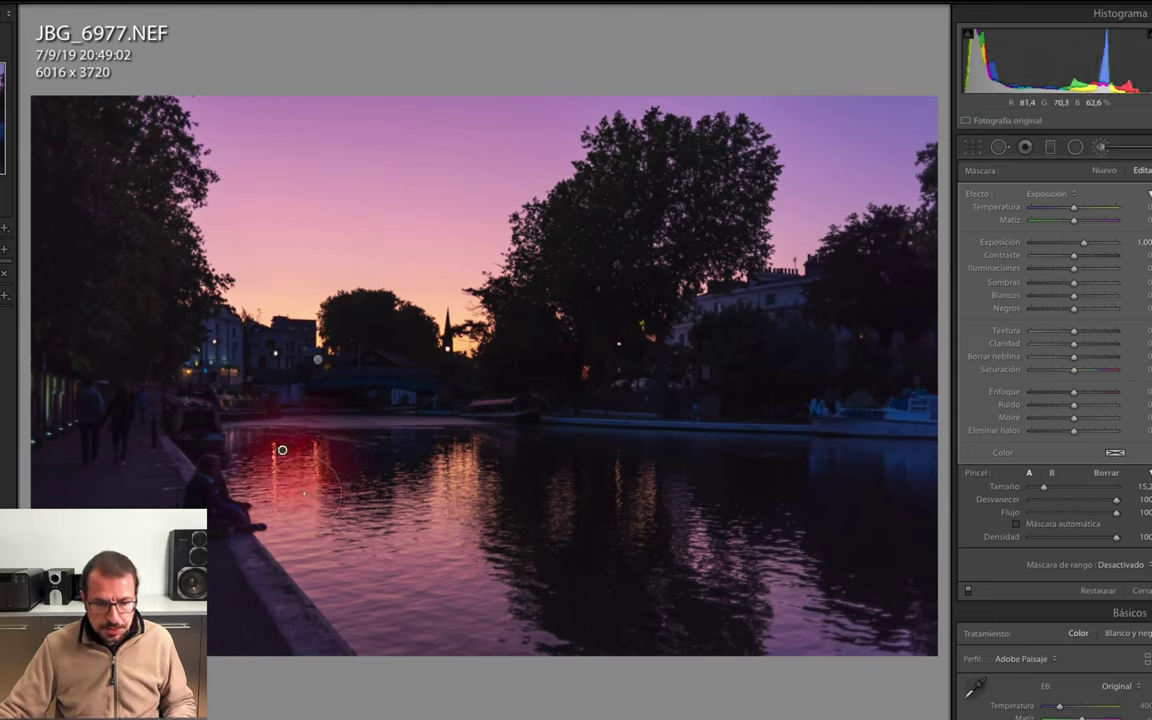
mouse_move(393, 603)
mouse_down()
mouse_move(869, 507)
mouse_move(492, 562)
mouse_up()
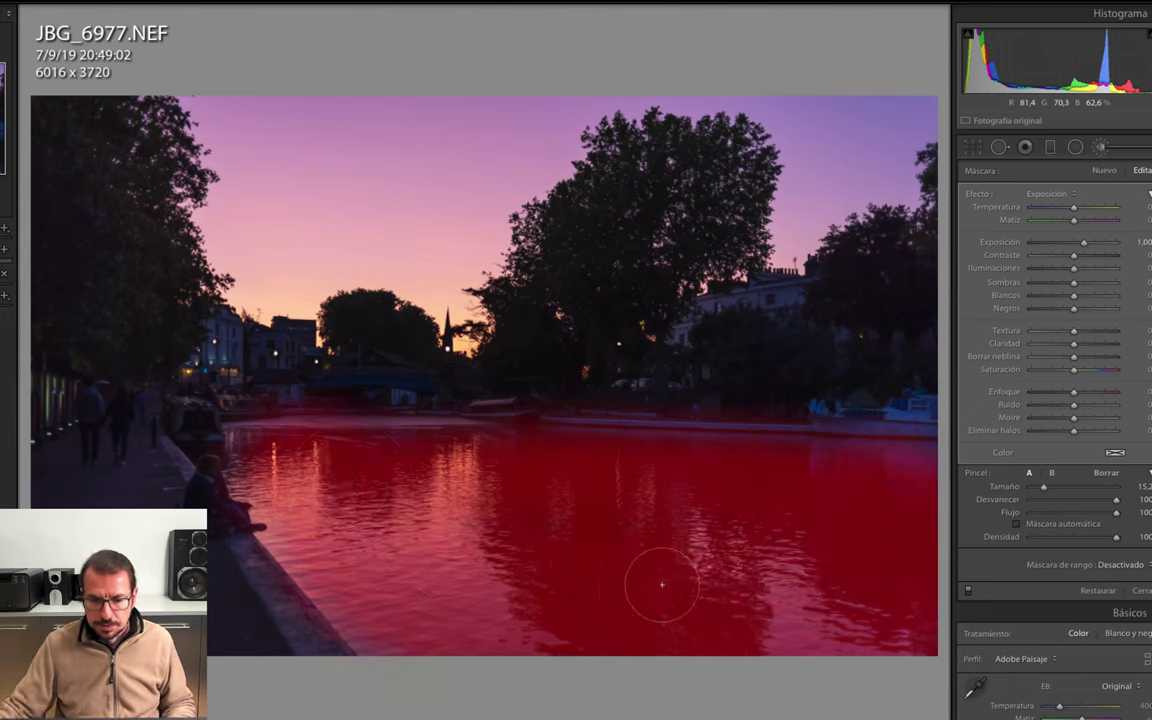
key(o)
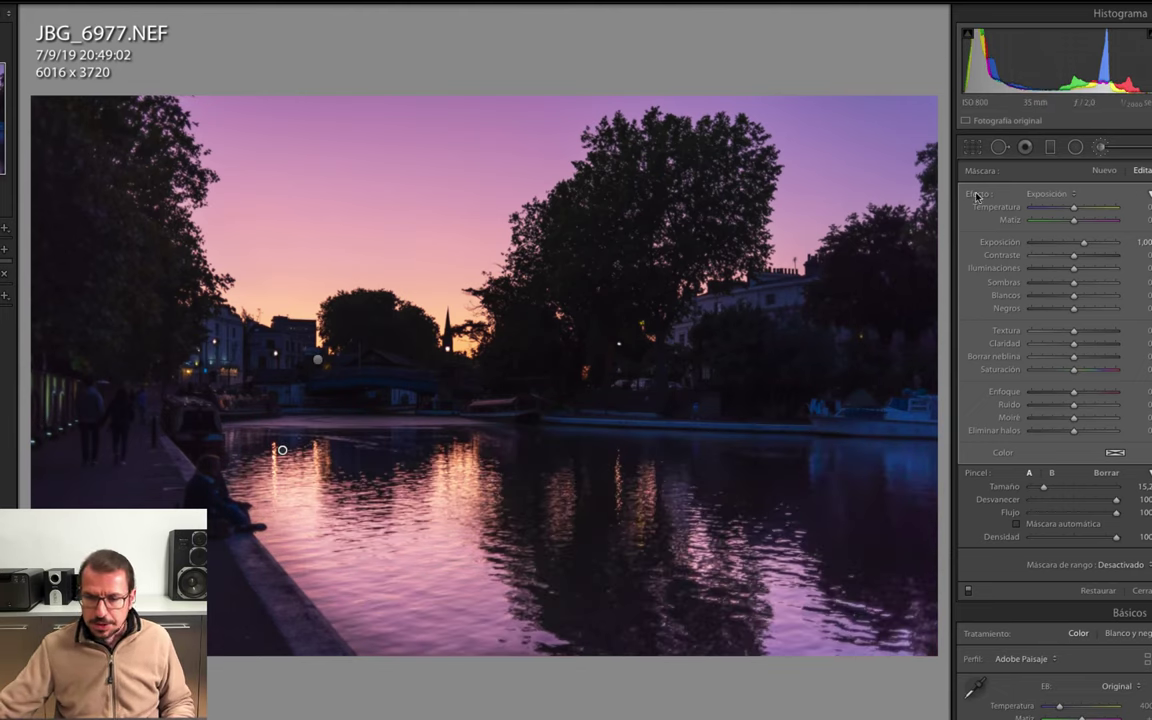
double_click(977, 196)
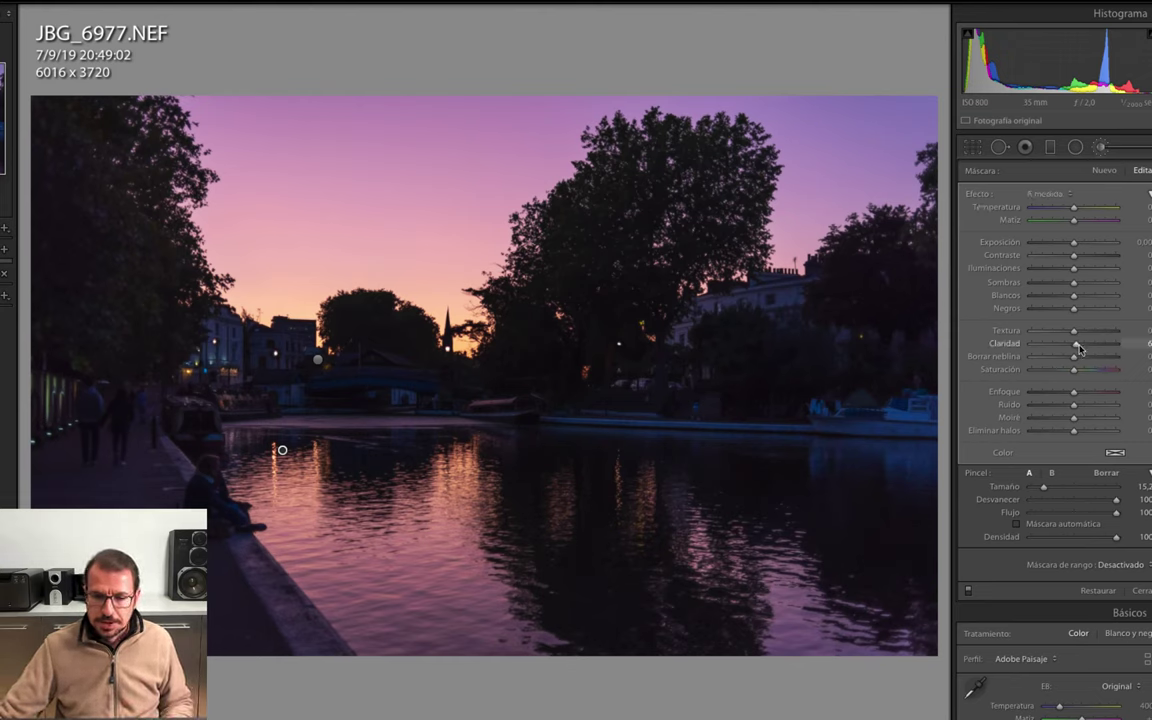
drag(1076, 343, 1087, 345)
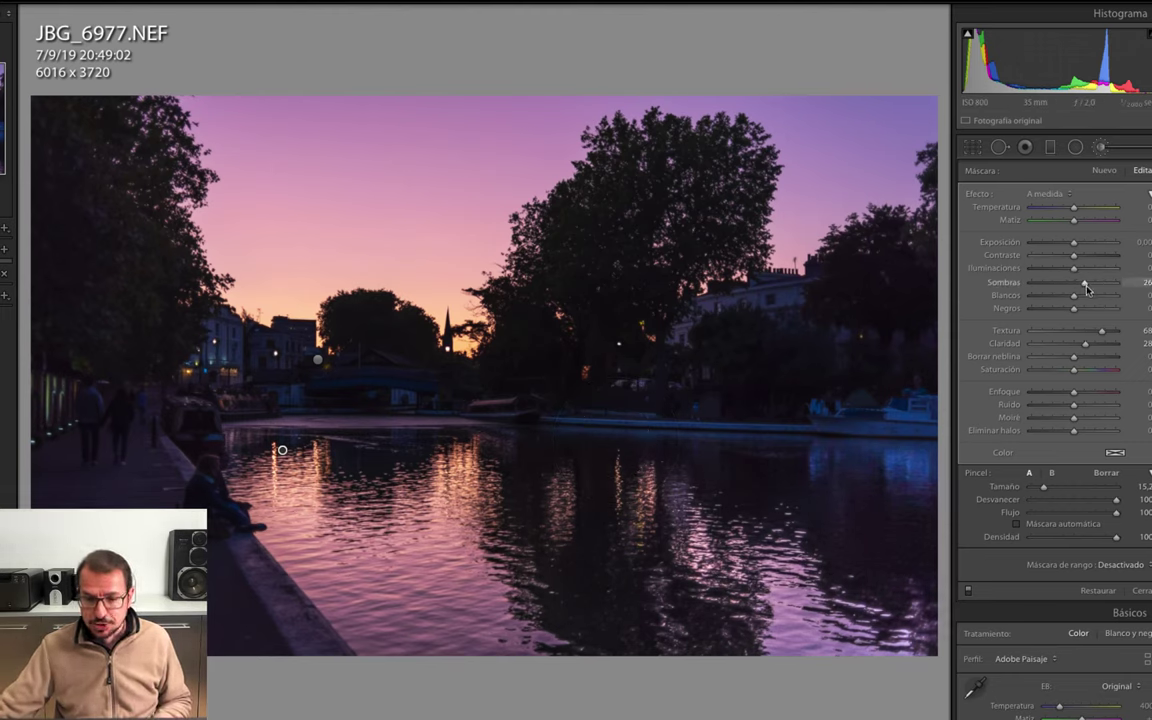
drag(1085, 289, 1086, 289)
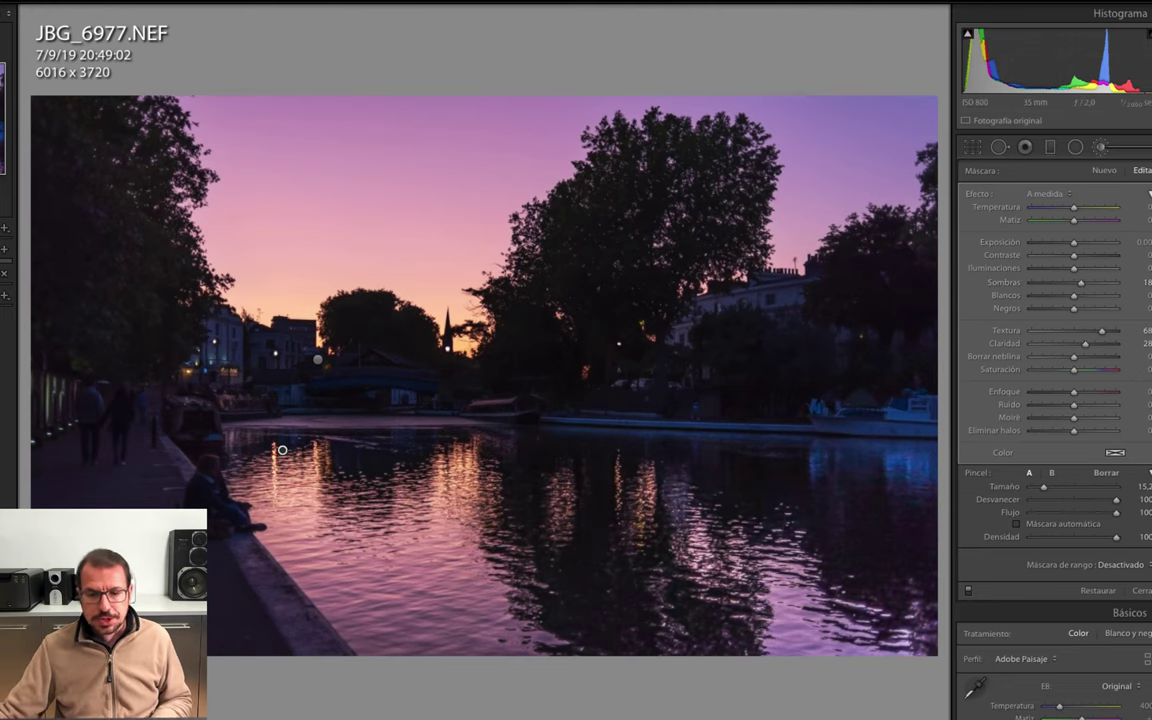
- Straighten the photo to a −0.28 angle and commit the crop at 5998 x 3709
click(972, 147)
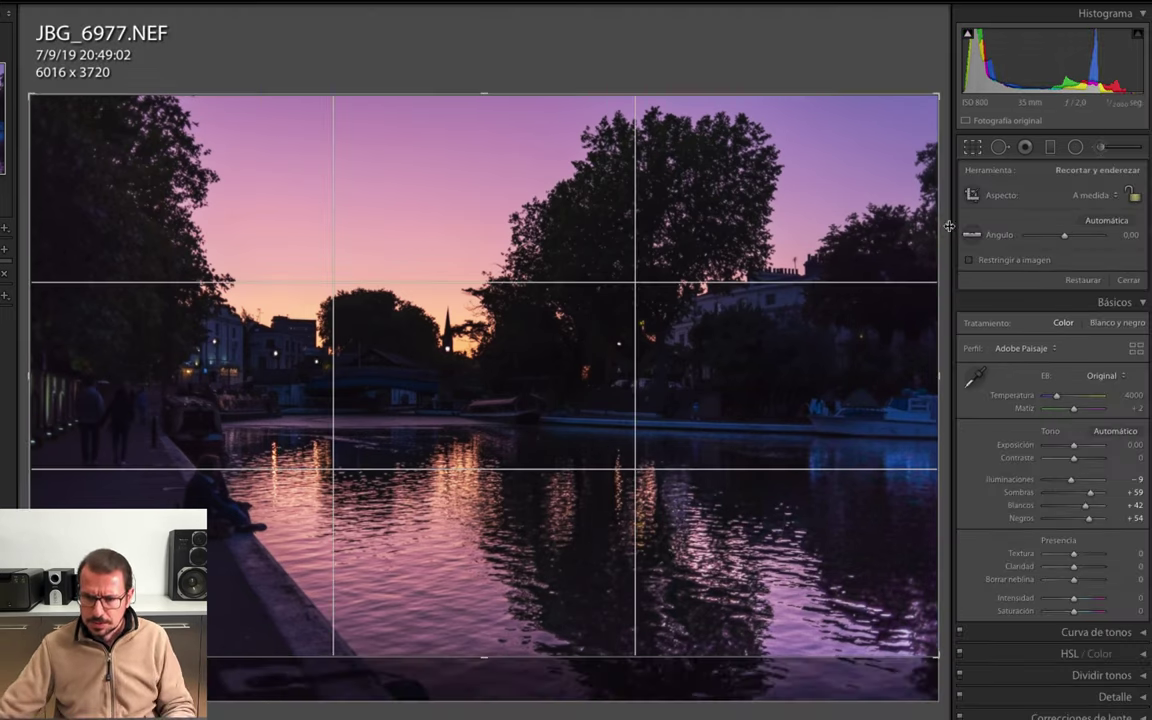
drag(922, 66, 925, 74)
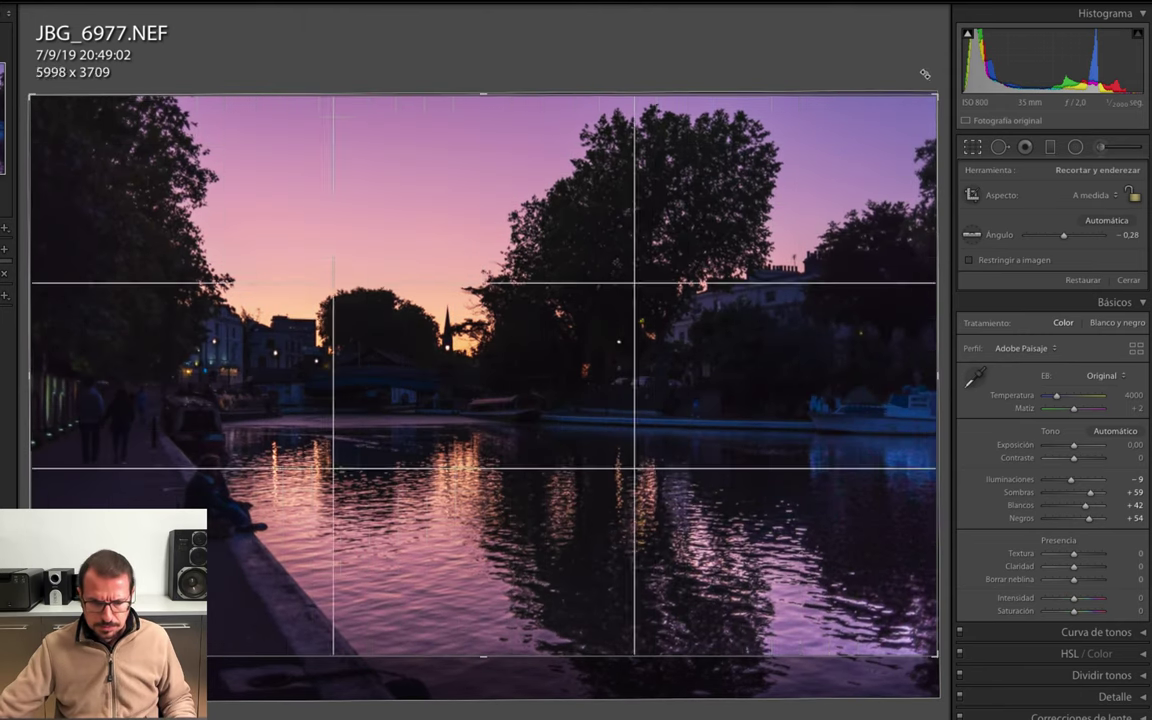
key(Return)
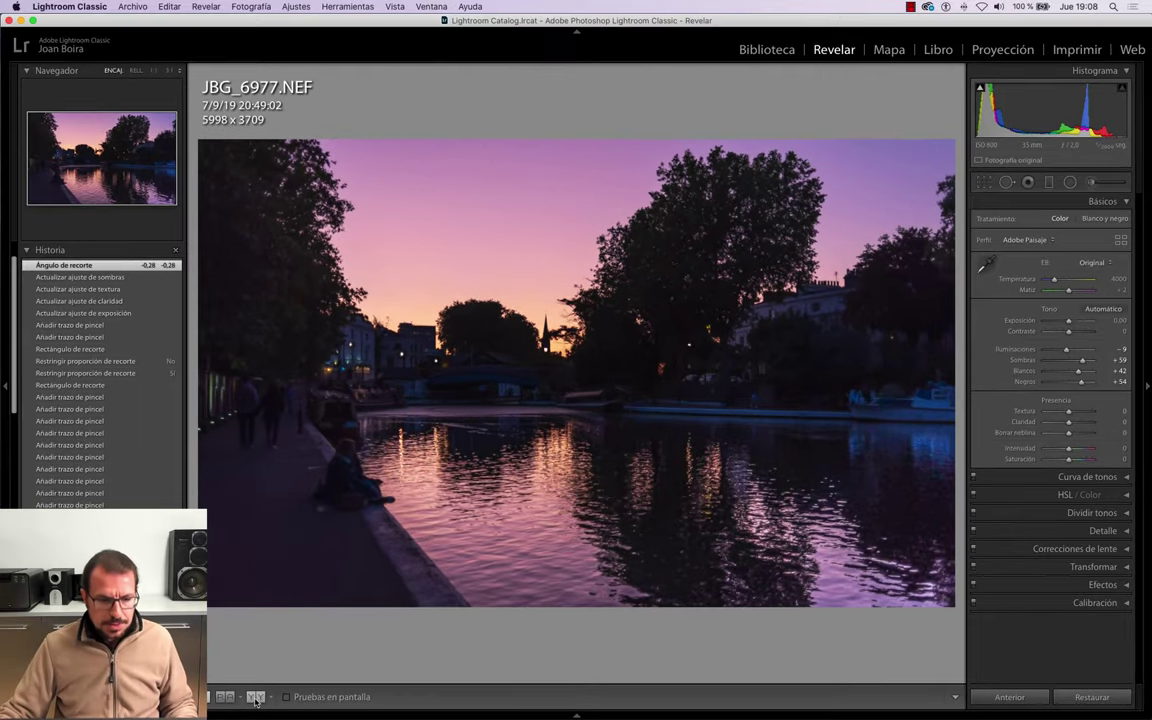
- Show JBG_6977.NEF as side-by-side Antes/Después with all panels hidden
click(256, 697)
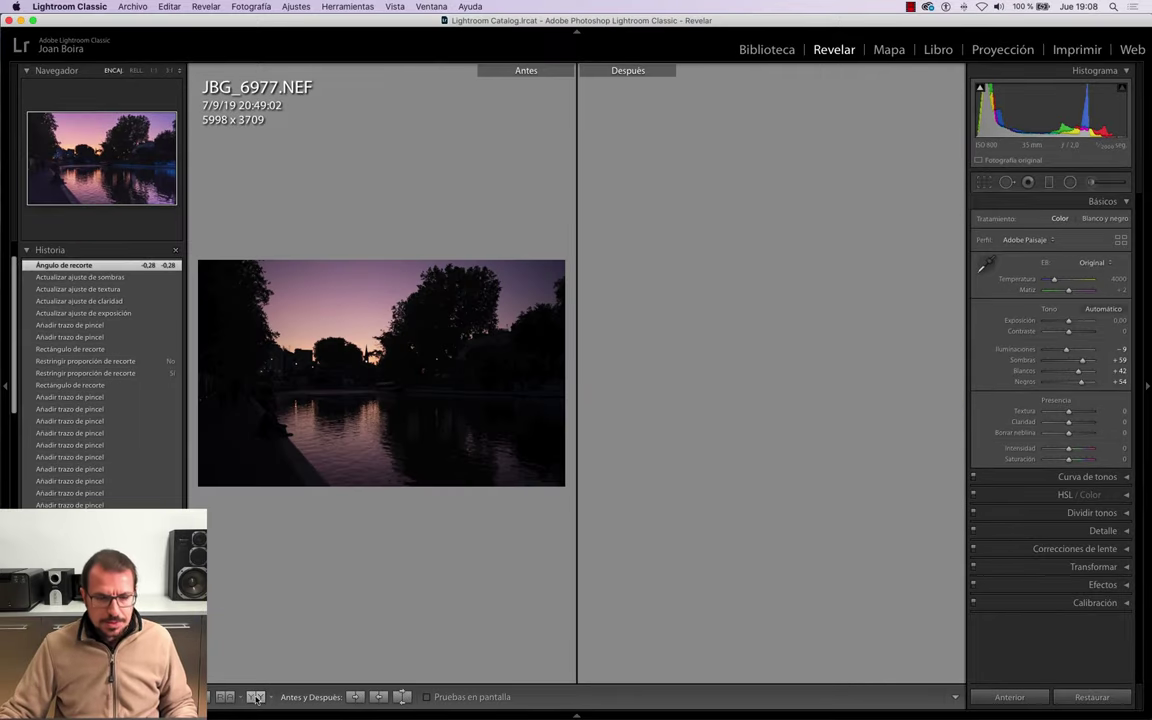
key(shift+Tab)
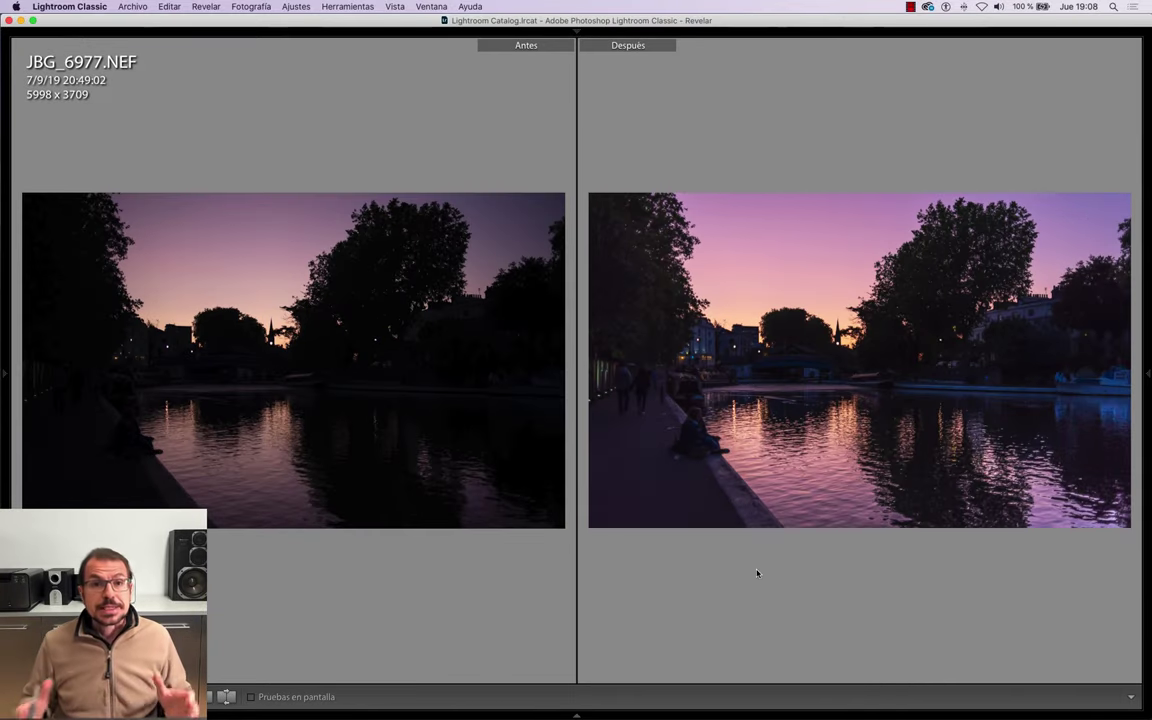